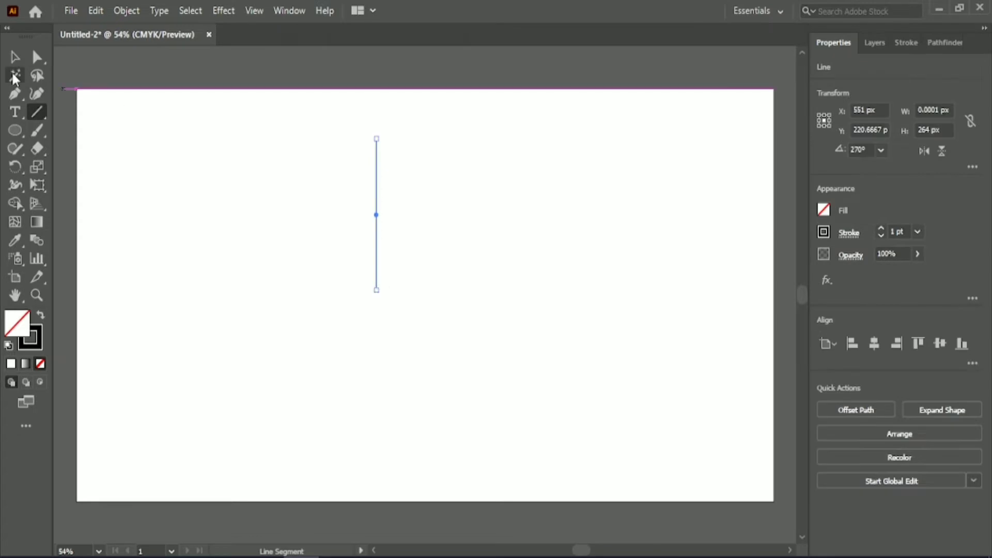
Set the vertical line's stroke weight to 9 pt.
click(14, 57)
click(895, 231)
scroll(894, 230, up, 7)
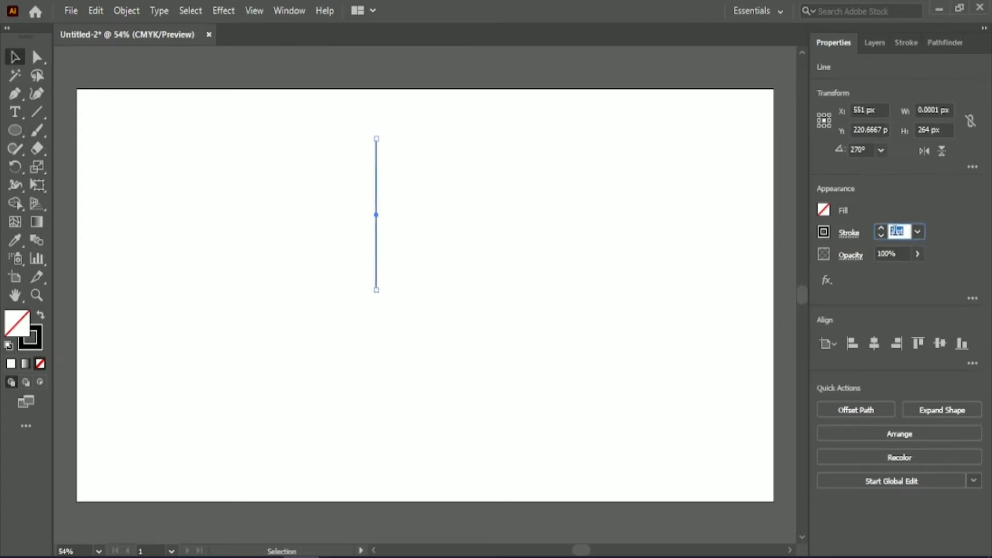
click(505, 222)
Draw a closed curved leaf on the right side of the stem with the Pen tool, with a black fill and no stroke.
click(15, 95)
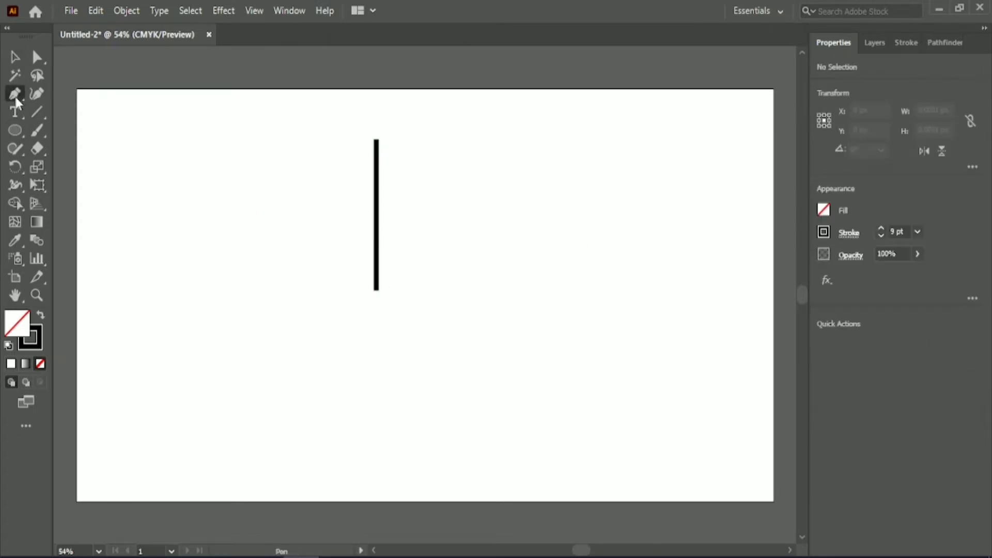
click(376, 185)
click(423, 159)
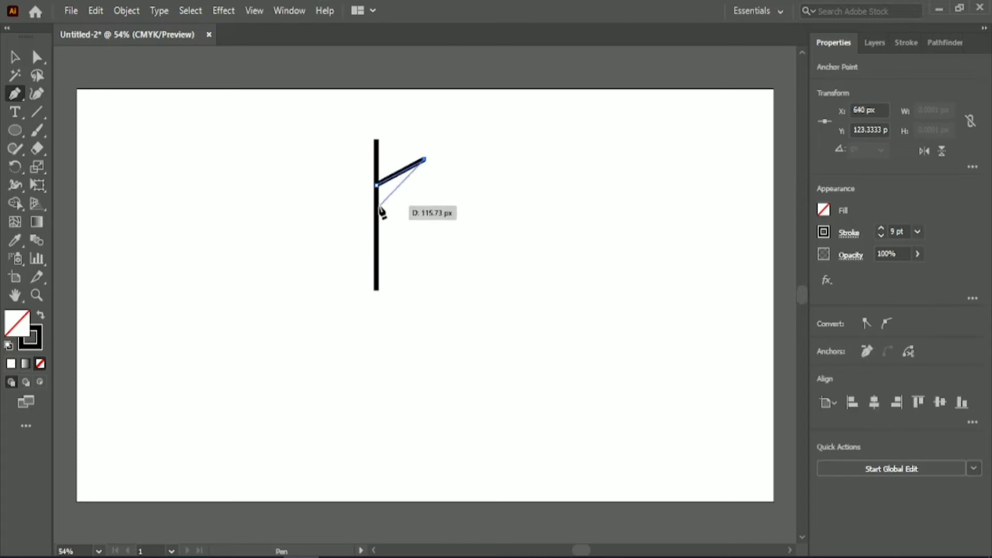
drag(376, 196, 345, 193)
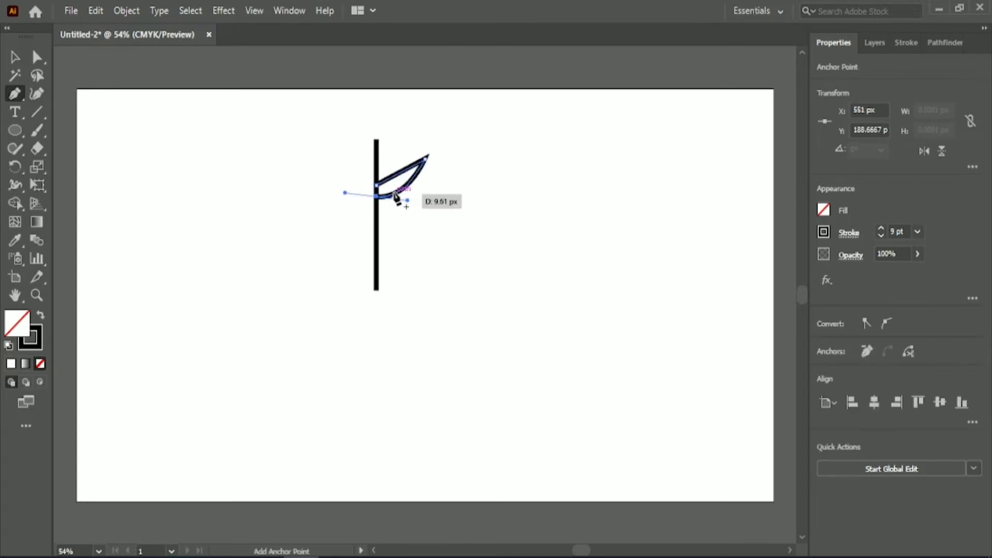
click(377, 196)
click(376, 184)
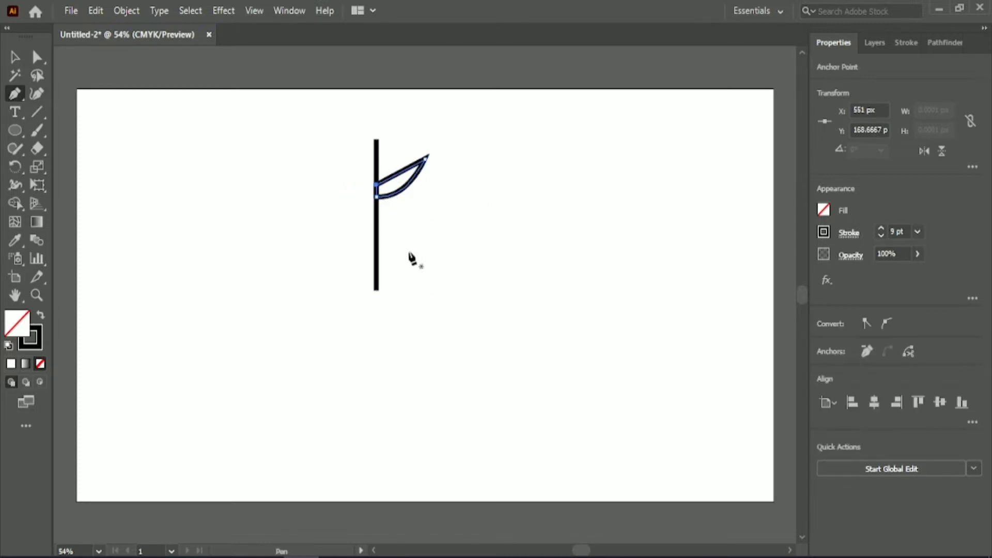
click(45, 318)
key(v)
click(201, 202)
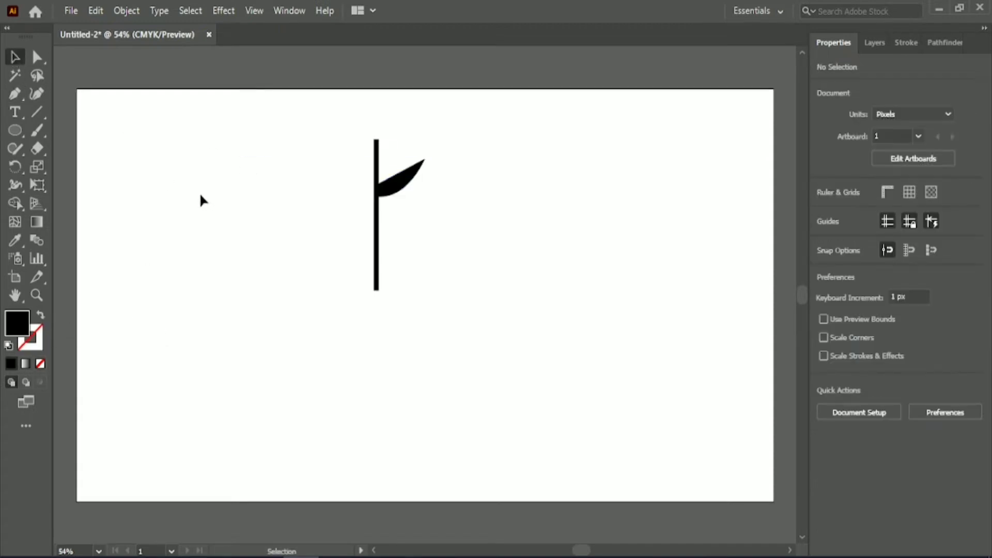
Draw a second black leaf with the Pen tool on the left side of the stem, near its upper end.
click(14, 93)
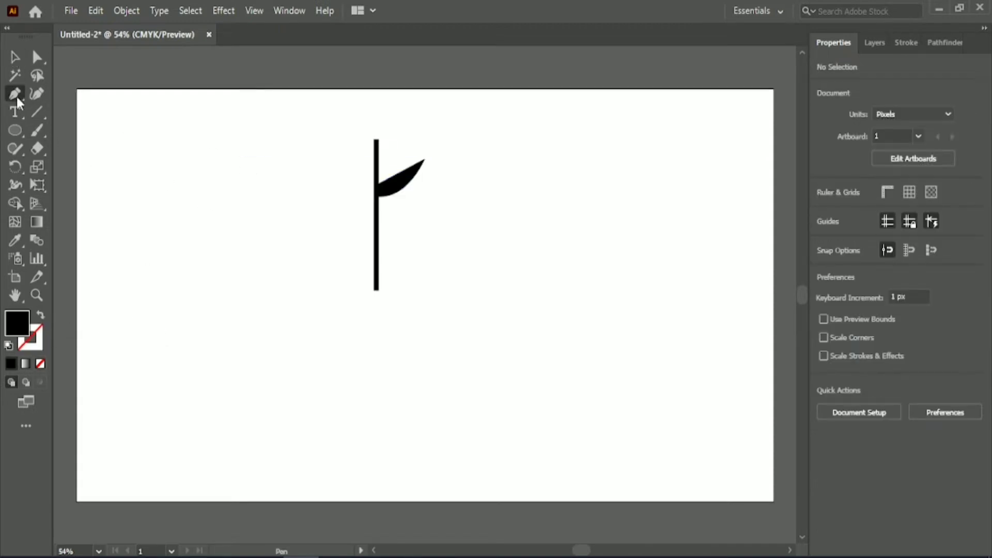
click(376, 162)
click(339, 133)
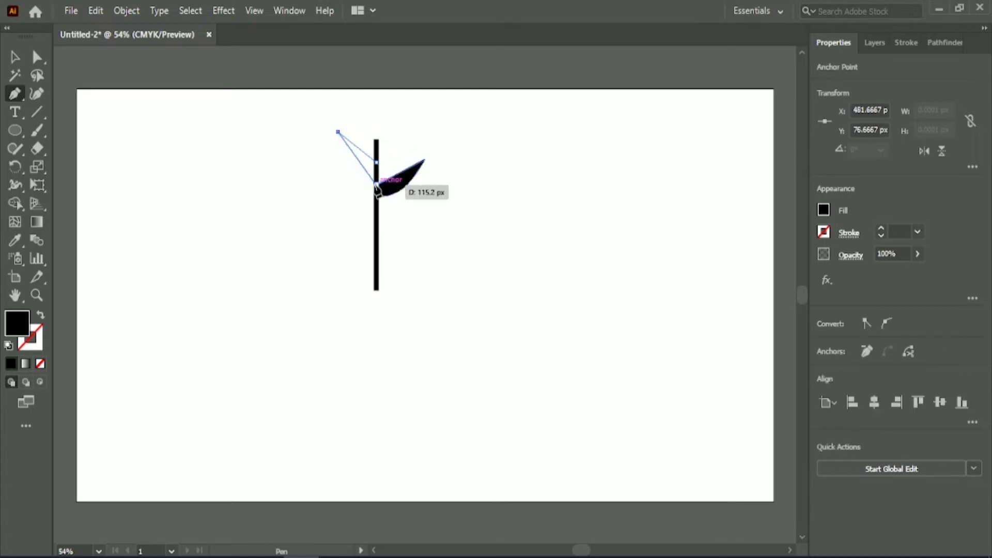
drag(376, 168, 407, 169)
key(v)
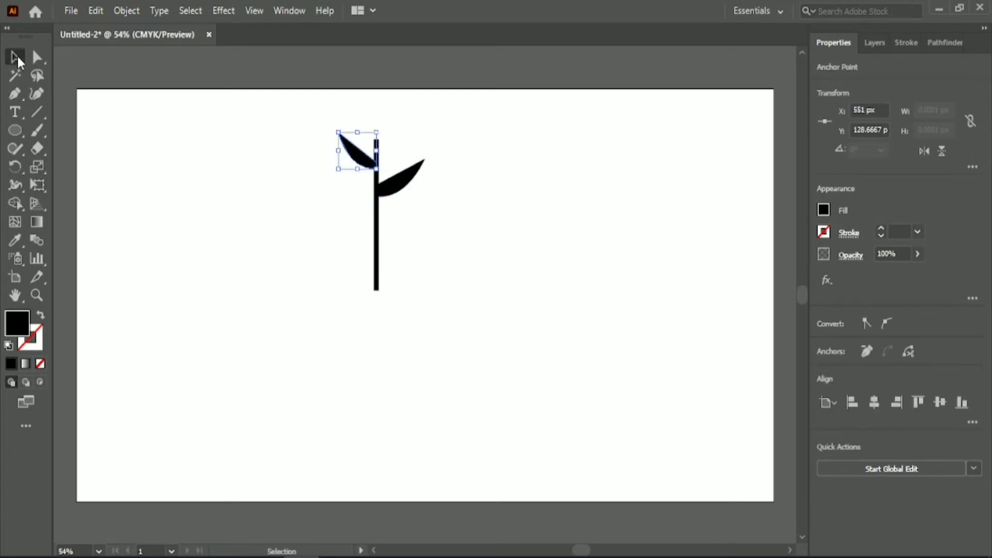
Move the right leaf and the left leaf slightly down along the stem.
click(401, 205)
click(402, 187)
drag(402, 187, 402, 204)
click(360, 158)
drag(360, 157, 360, 164)
Duplicate each leaf to the opposite side of the stem, lower down.
alt+drag(398, 201, 316, 233)
alt+drag(353, 161, 428, 280)
click(449, 280)
Reflect both leaf copies across the vertical axis so their tips point away from the stem.
right_click(442, 286)
mouse_move(532, 463)
click(641, 387)
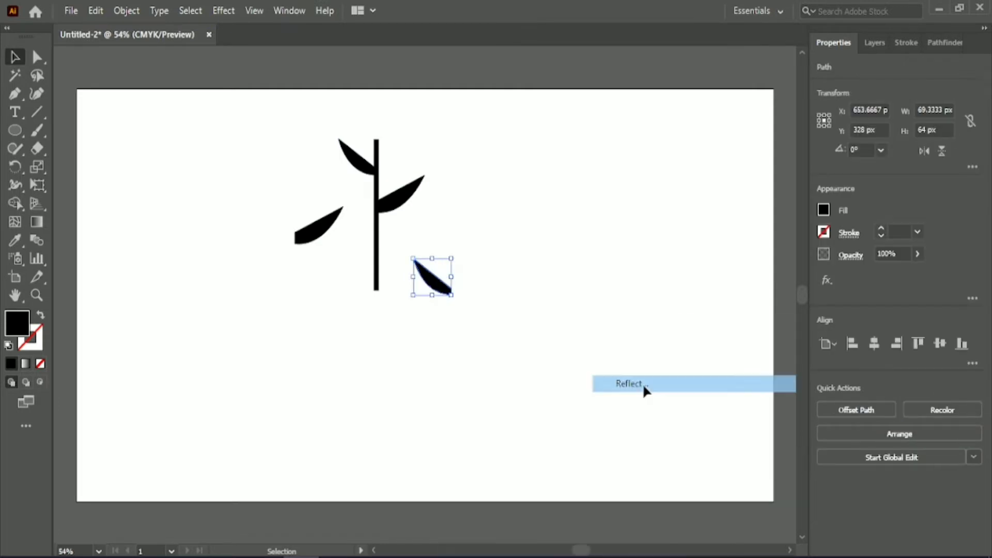
click(892, 404)
right_click(323, 231)
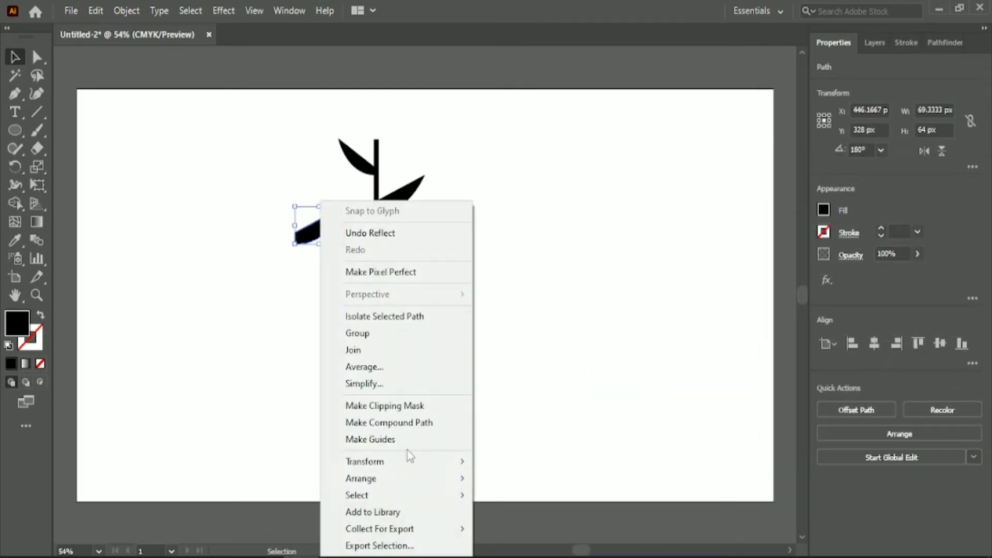
mouse_move(423, 460)
click(531, 385)
key(Return)
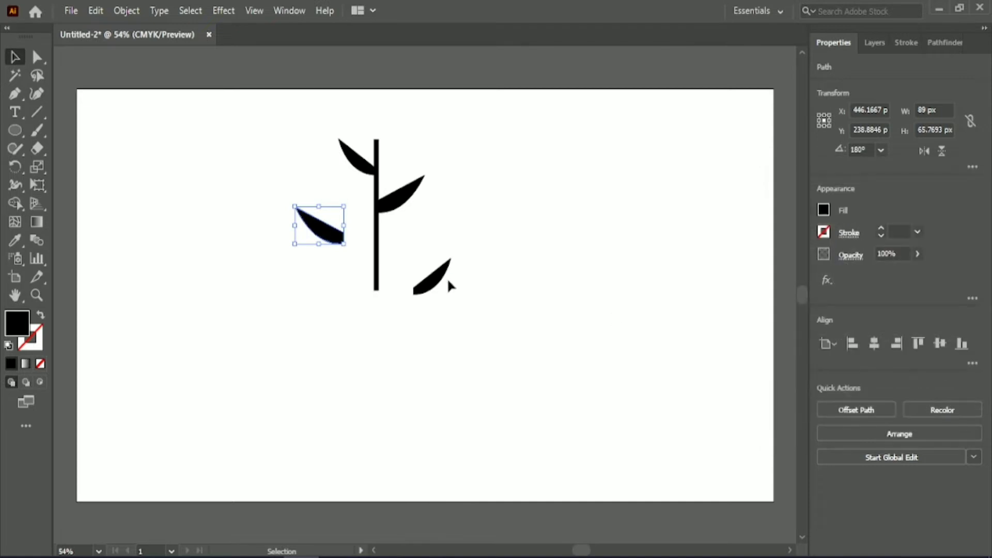
Move the two reflected leaves against the lower part of the stem, one on each side.
drag(432, 281, 396, 269)
drag(331, 236, 359, 253)
click(334, 329)
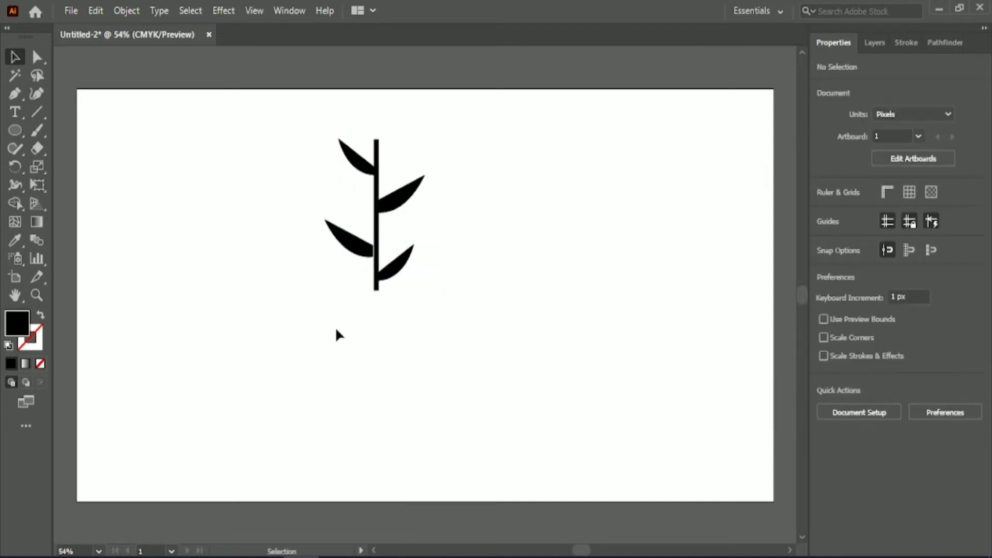
click(341, 242)
click(305, 277)
Draw a small black circle about 16 px wide in the empty area left of the upper leaf pair.
key(l)
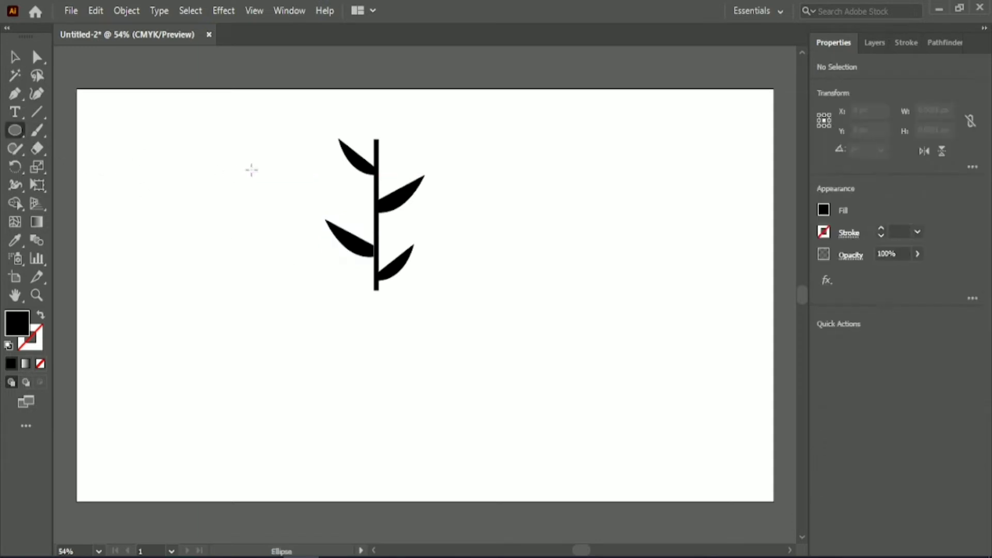
drag(309, 177, 313, 181)
click(15, 57)
click(185, 212)
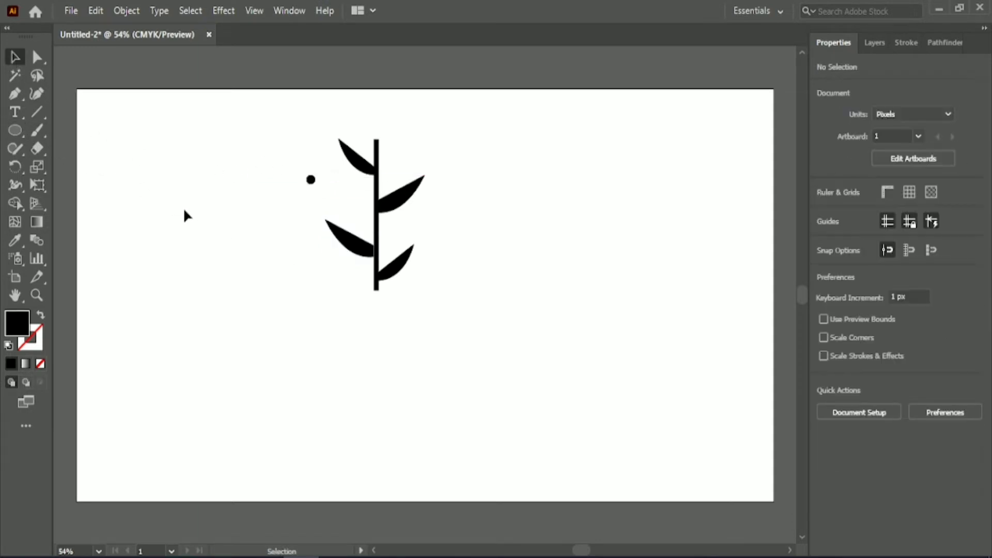
Nudge the top-left leaf upward and move the small circle beside the stem, below the lower-left leaf.
click(402, 275)
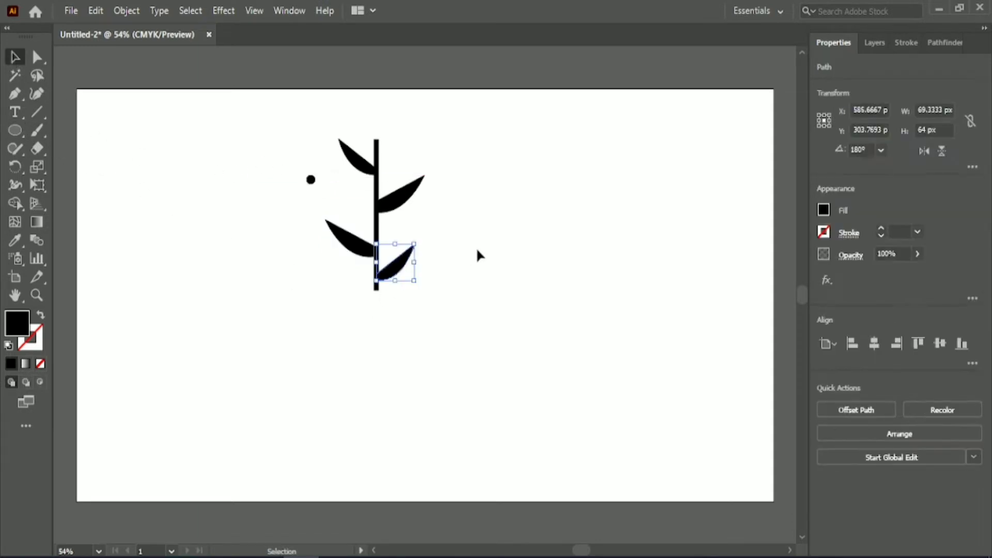
click(419, 262)
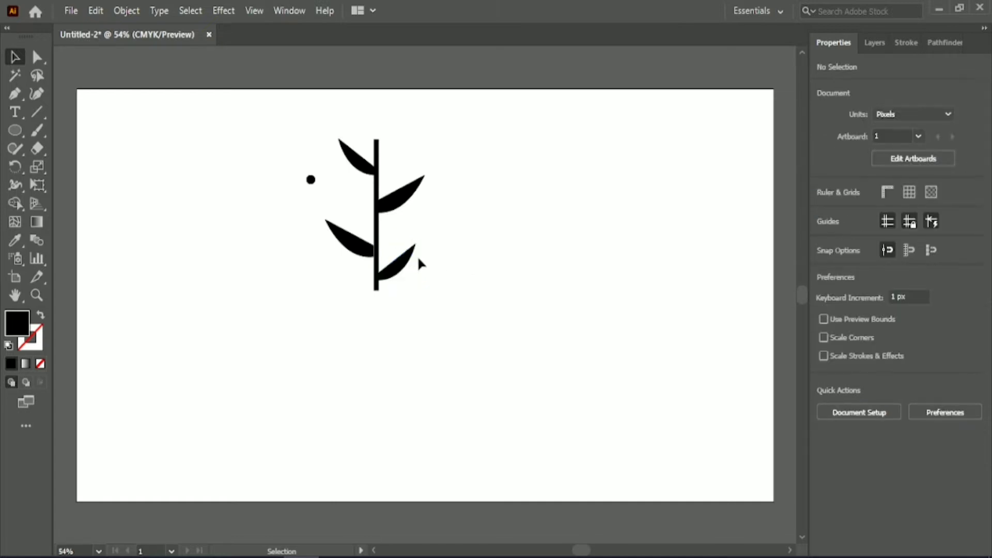
click(372, 169)
drag(369, 177, 357, 277)
key(Up)
key(Up)
key(Up)
key(Up)
key(Up)
click(293, 286)
Move the lower-left leaf and the upper-right leaf slightly up along the stem.
click(356, 240)
drag(355, 241, 356, 231)
click(402, 196)
key(Up)
key(Up)
key(Up)
key(Up)
key(Up)
key(Up)
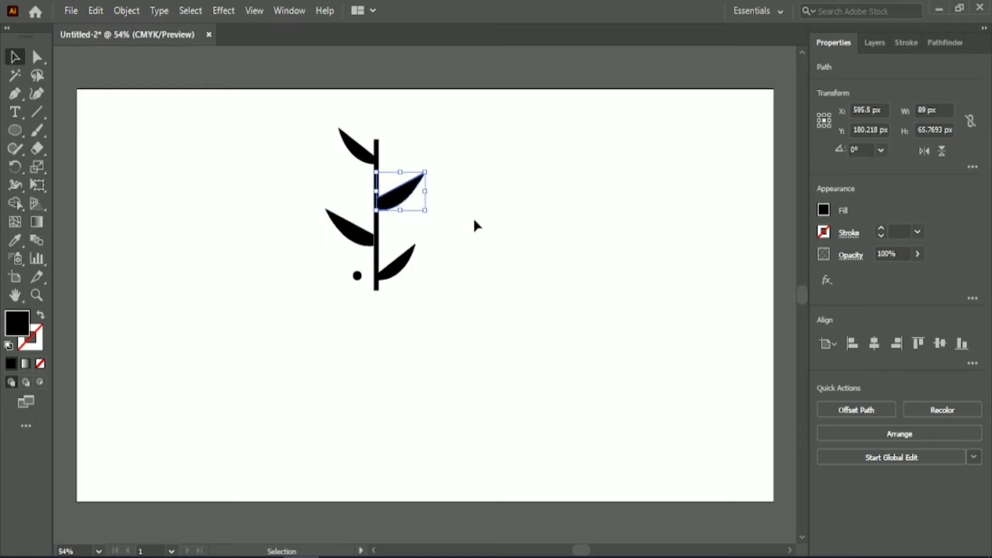
click(472, 220)
Nudge the small circle below the lower-left leaf closer to the stem.
click(357, 276)
key(Right)
key(Right)
key(Right)
key(Right)
key(Right)
key(Right)
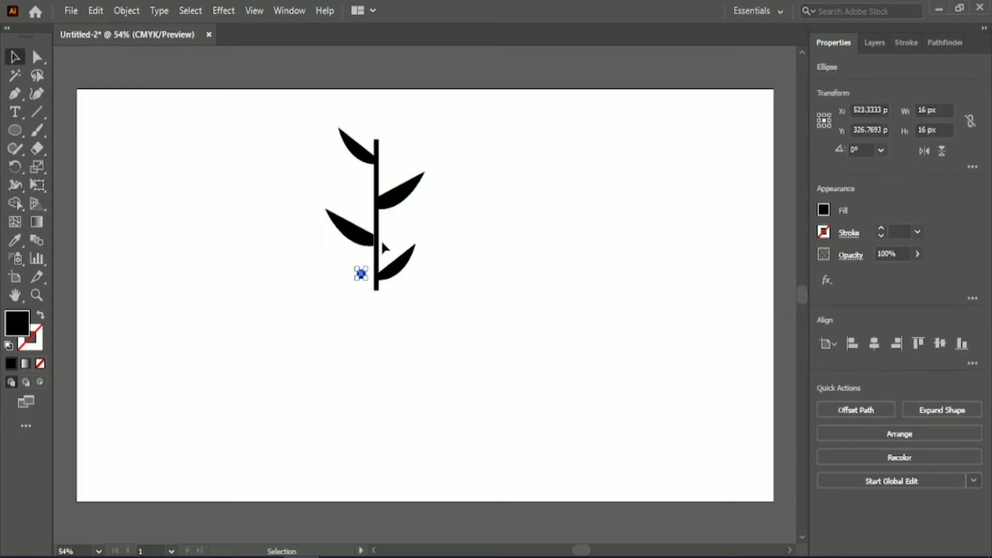
Copy the small circle up between the two left leaves and fine-tune its position beside the stem.
click(361, 237)
drag(363, 277, 360, 195)
key(Right)
key(Right)
key(Up)
key(Up)
key(Up)
key(Up)
key(Up)
key(Up)
key(Up)
key(Up)
key(Up)
key(Up)
key(Right)
Copy the circles to the right side of the stem, one above each right leaf.
click(363, 321)
drag(371, 264, 382, 164)
click(369, 280)
Align the two right circles by their horizontal centers and enlarge the pair to about 19 x 164 px overall.
click(401, 248)
shift+click(388, 233)
click(882, 340)
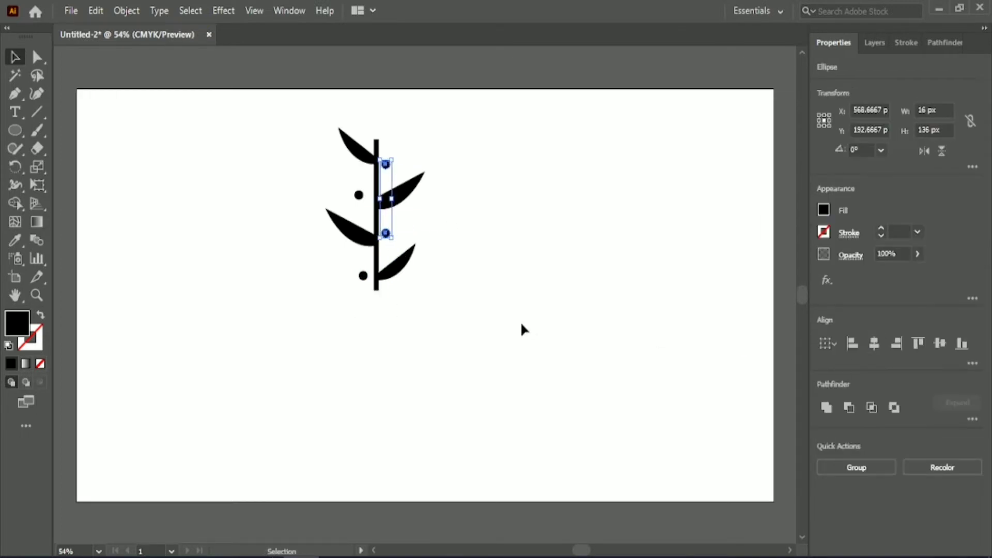
drag(393, 199, 398, 200)
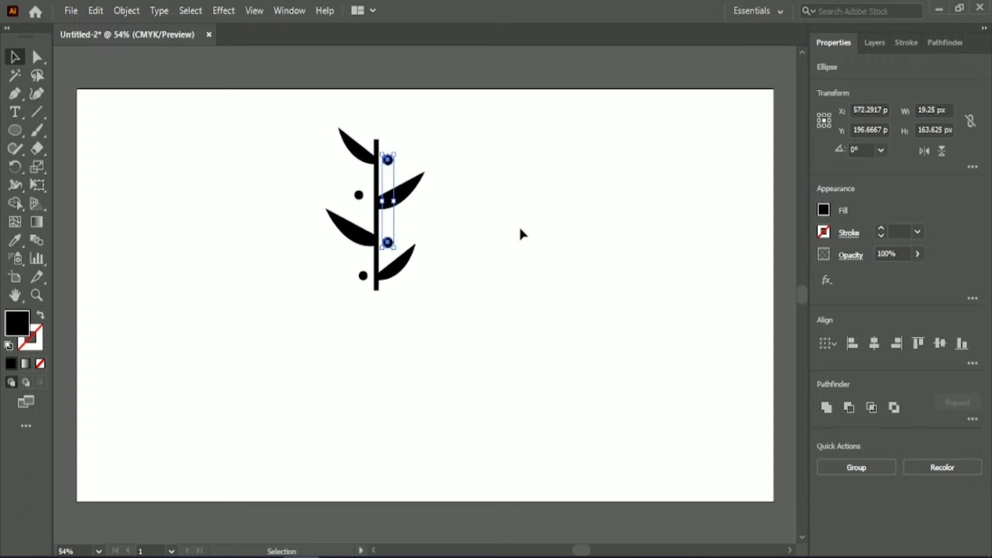
click(519, 225)
Align the two left circles by their horizontal centers and nudge them into place beside the stem.
click(359, 195)
shift+click(363, 277)
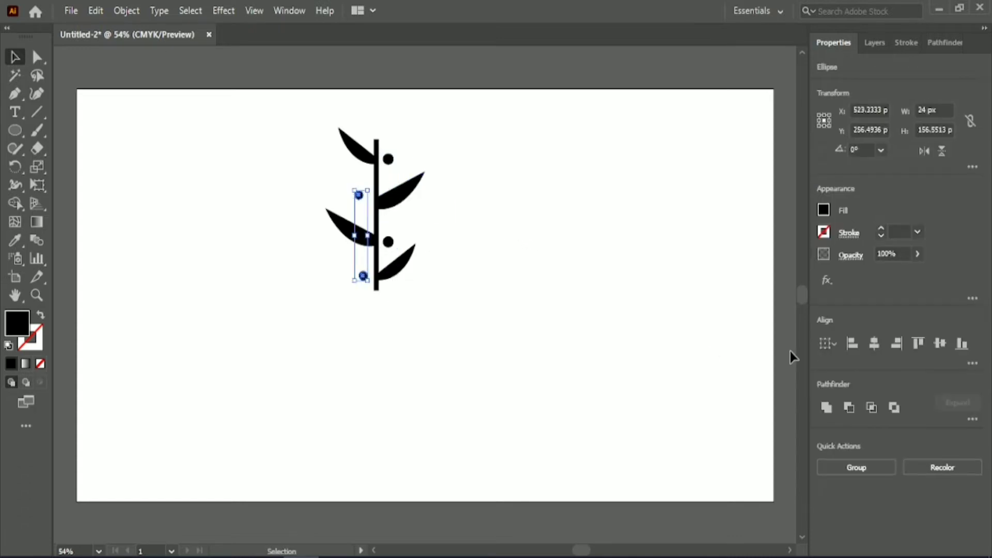
key(Right)
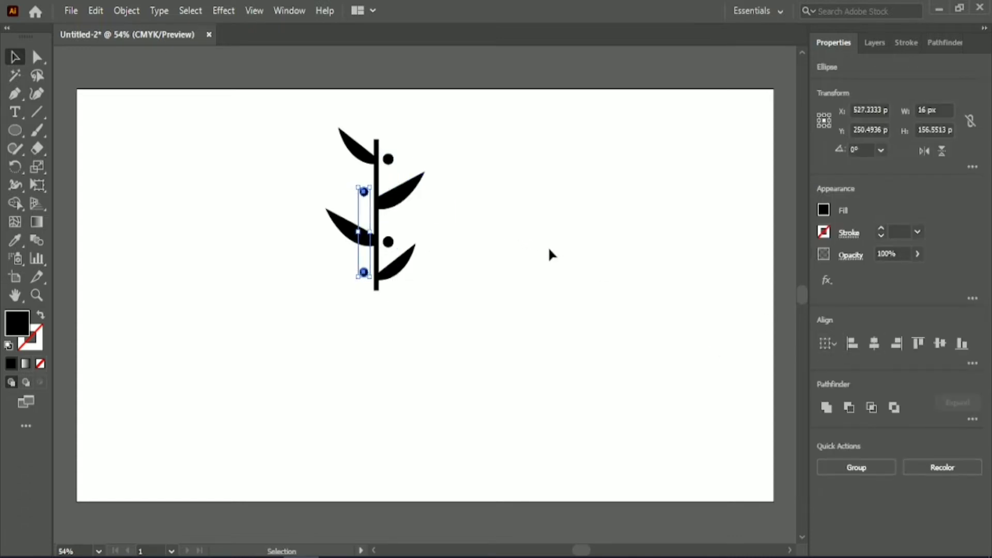
click(548, 246)
Group the stem, leaves and circles, and rotate the group 90° counterclockwise so the branch lies horizontally.
drag(296, 132, 433, 302)
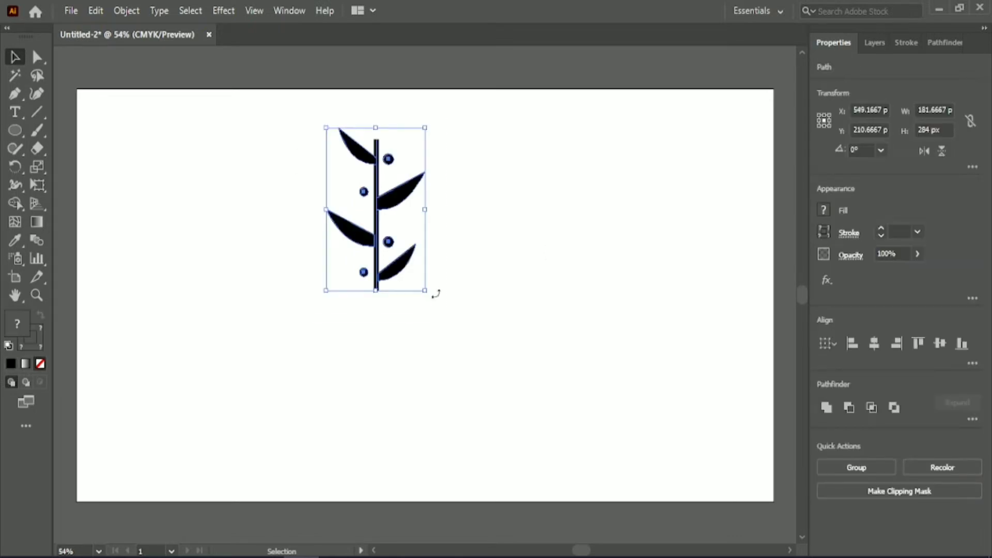
click(856, 468)
drag(432, 293, 215, 122)
Scale the branch group down to about 214 x 137 px and place it in the artboard's top-left corner.
drag(85, 96, 124, 122)
drag(206, 188, 166, 161)
click(291, 185)
Start a new Pattern Brush from the branch group and name it Leaf.
click(289, 10)
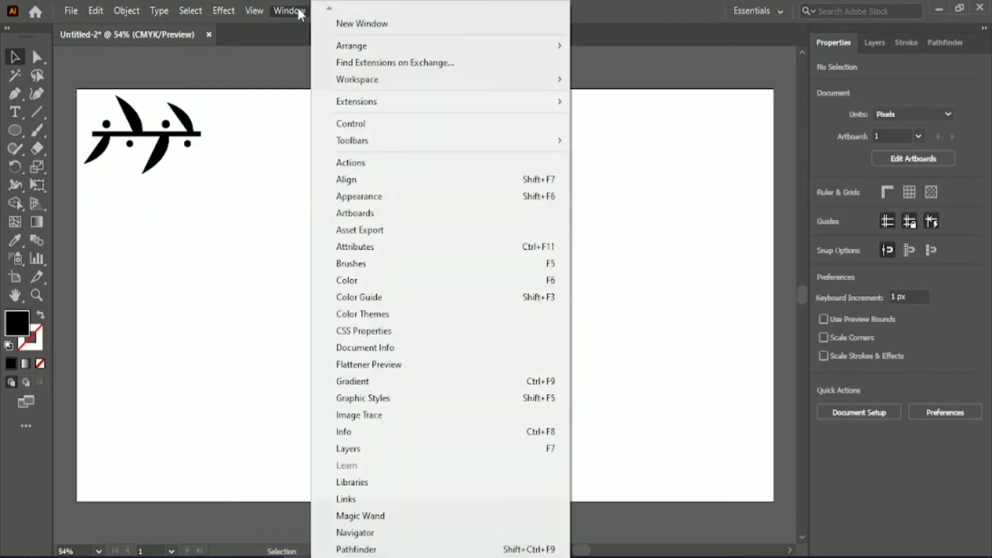
click(417, 263)
click(194, 131)
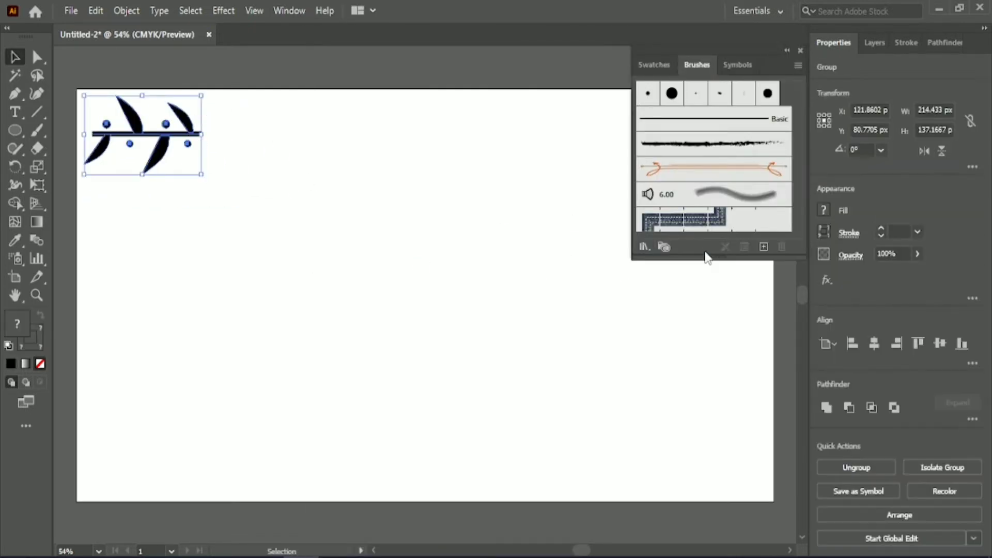
click(763, 247)
click(480, 361)
click(473, 393)
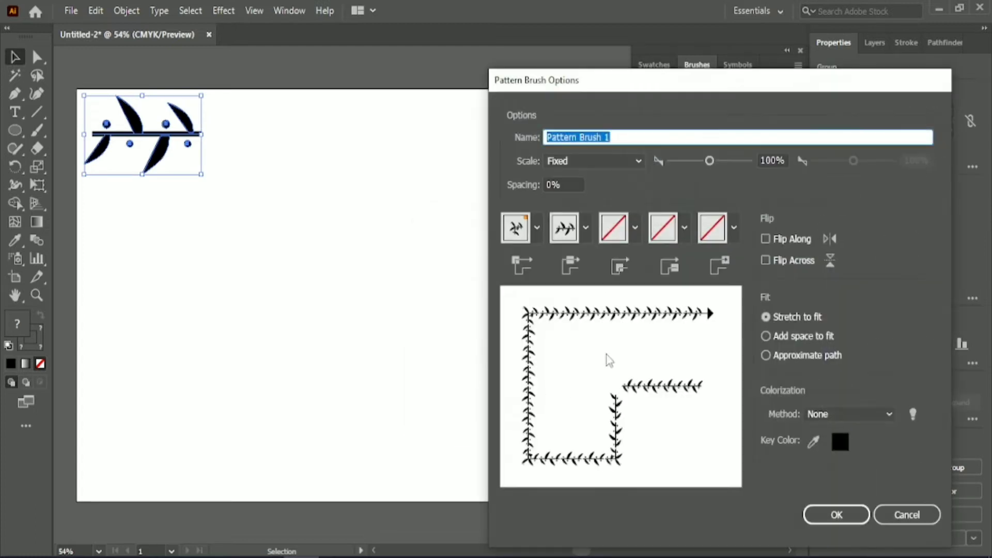
click(615, 138)
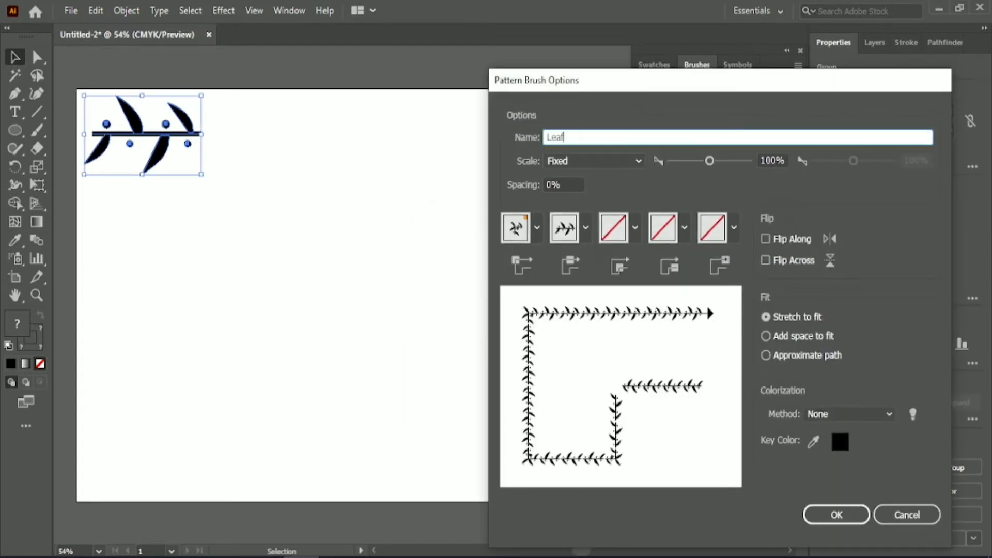
Set up the brush's tiles, assigning an auto-generated inner corner tile and no start tile.
click(537, 228)
click(434, 356)
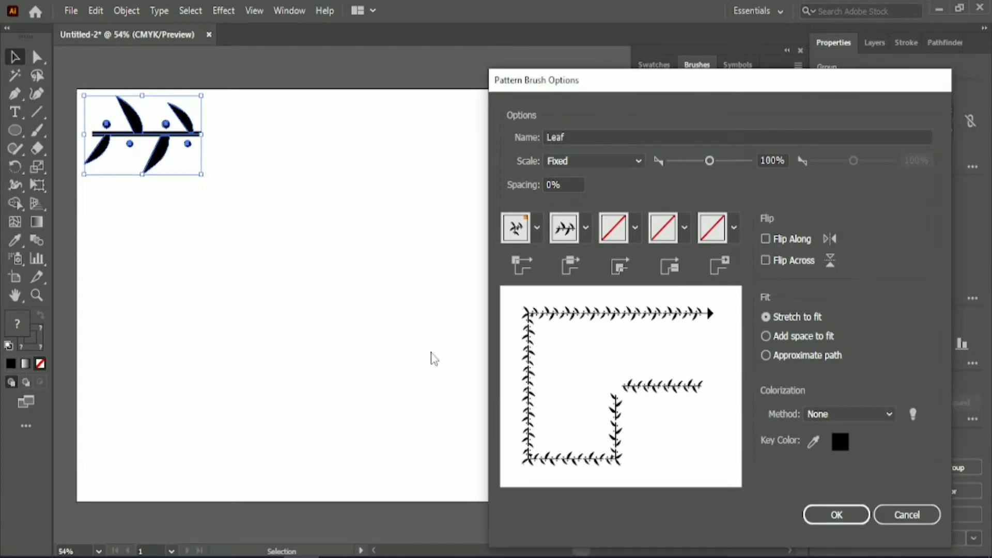
click(585, 227)
click(511, 310)
click(635, 228)
click(565, 371)
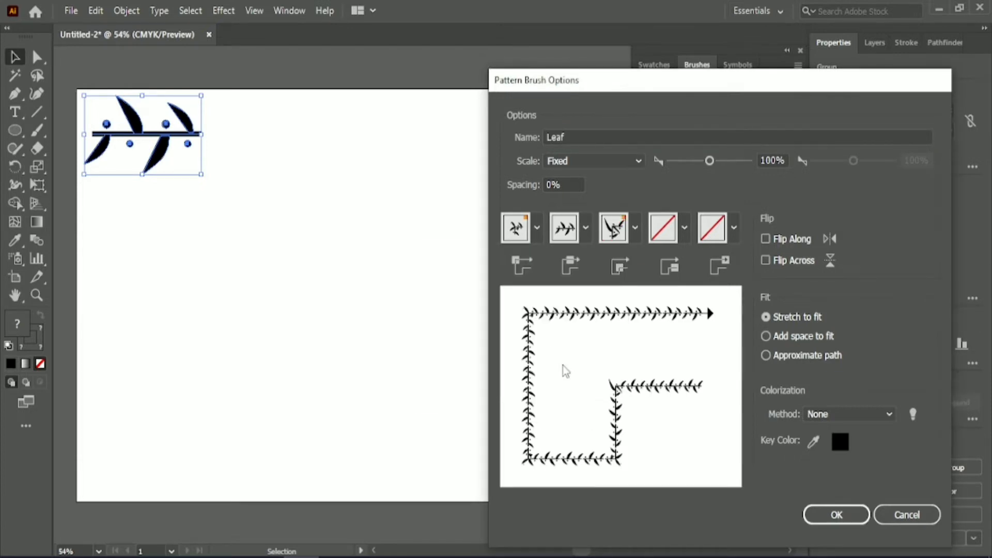
click(684, 228)
click(726, 250)
Set the brush's fit to Approximate path and its colorization method to Hue Shift, and save the brush.
click(847, 413)
click(844, 480)
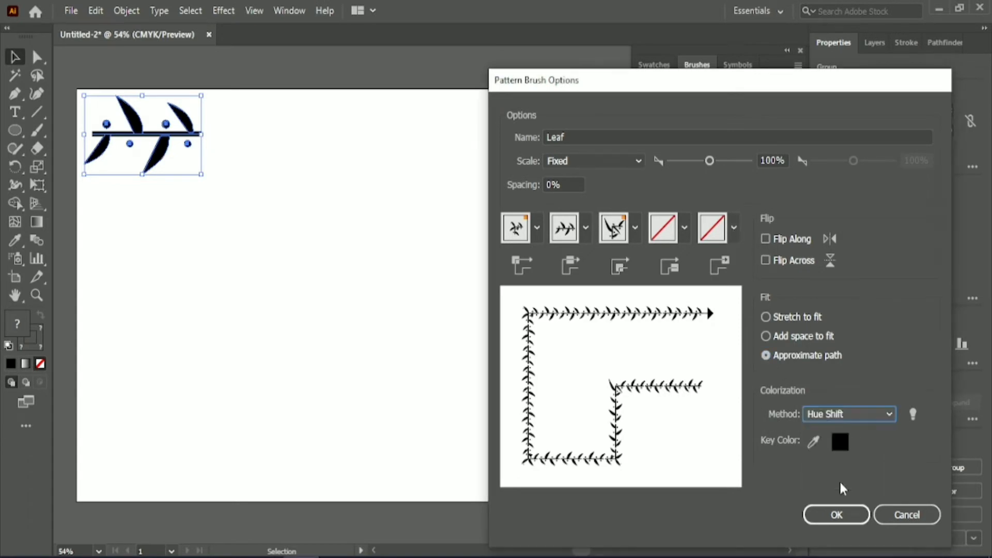
click(837, 515)
Draw a circle about 304 px in diameter below the branch and move it near the artboard's left edge.
key(l)
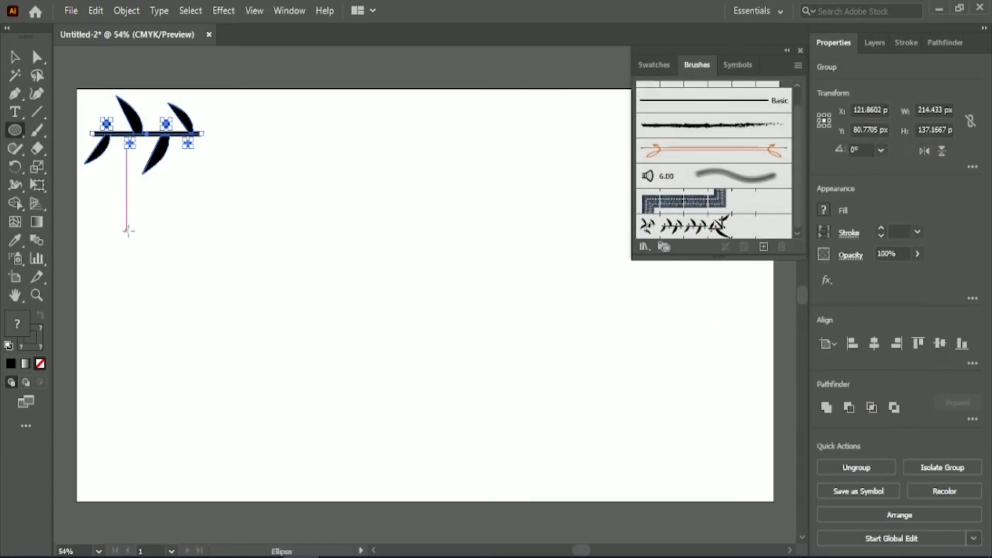
key(ctrl+shift+a)
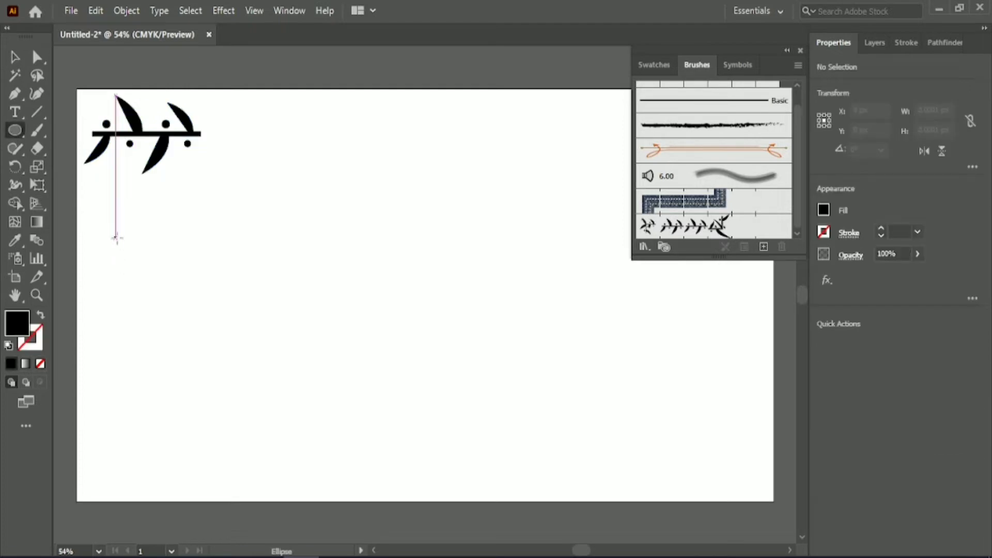
drag(114, 240, 199, 410)
key(v)
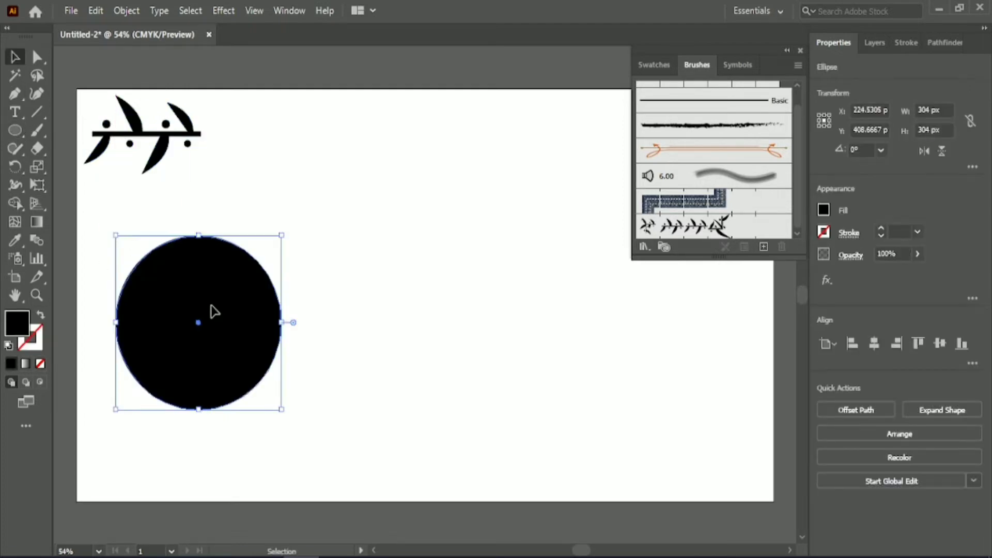
drag(209, 310, 172, 281)
Swap the circle's fill and stroke to leave only a black outline, and apply the Leaf pattern brush to it.
click(40, 315)
click(682, 226)
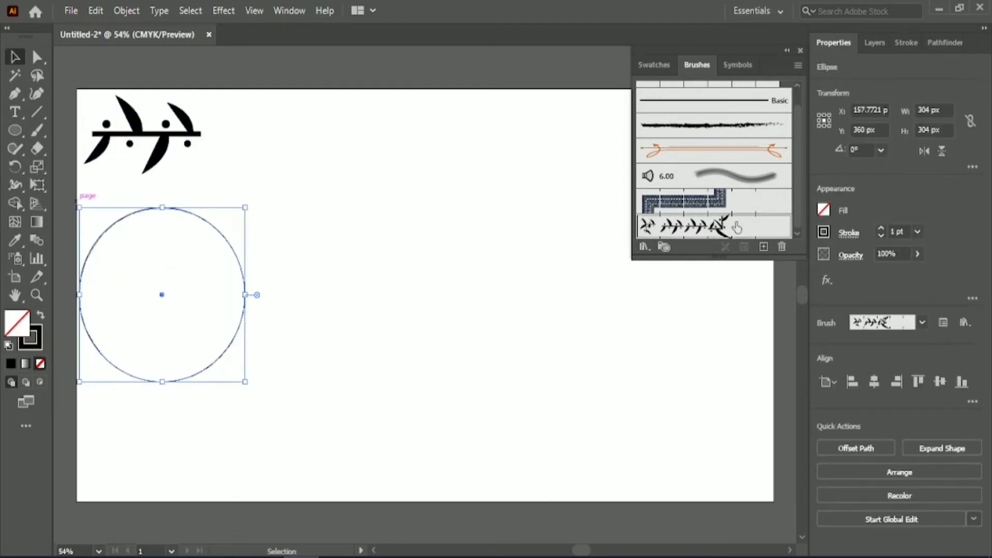
Reduce the stroke weight of the circle with the Leaf brush to 0.25 pt and deselect it.
scroll(899, 231, down, 1)
scroll(899, 231, up, 3)
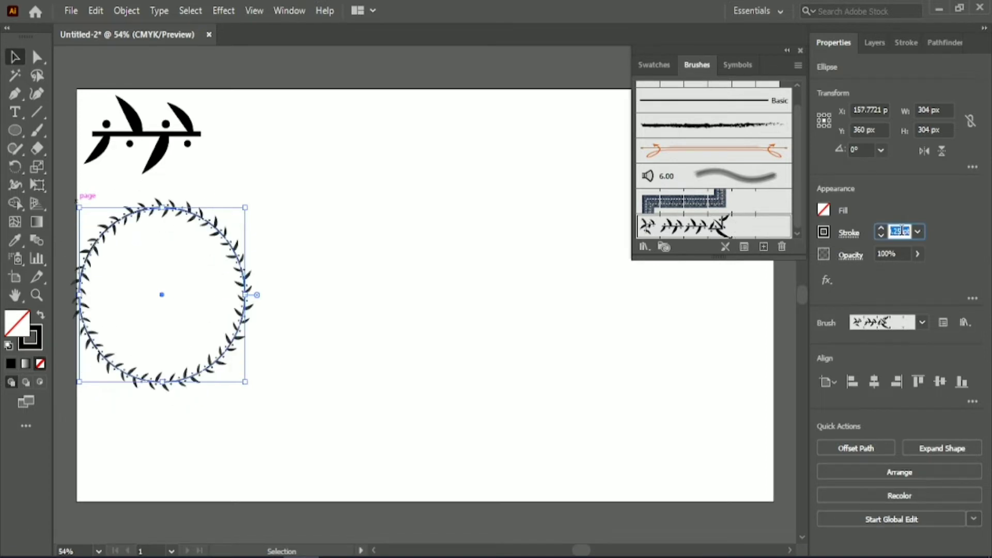
scroll(900, 231, down, 5)
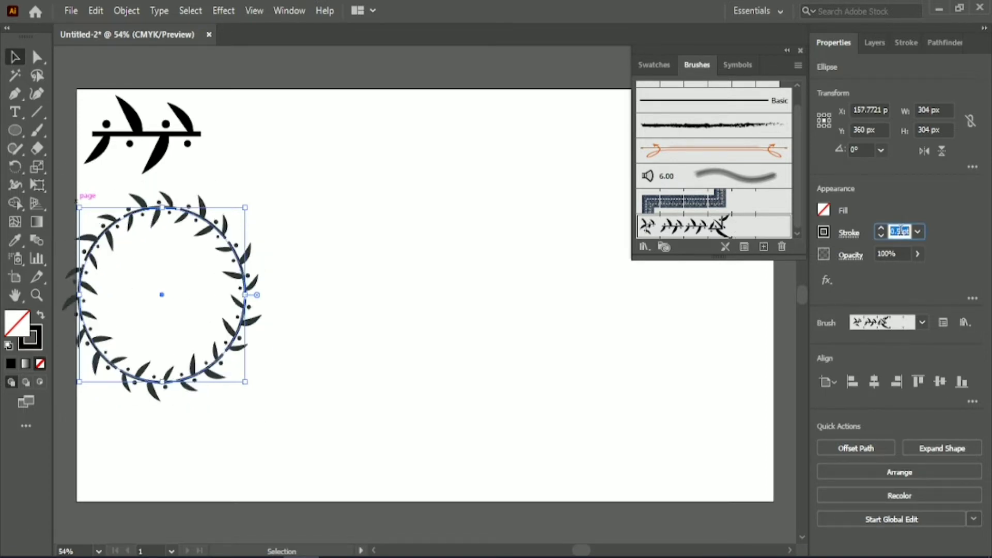
click(520, 312)
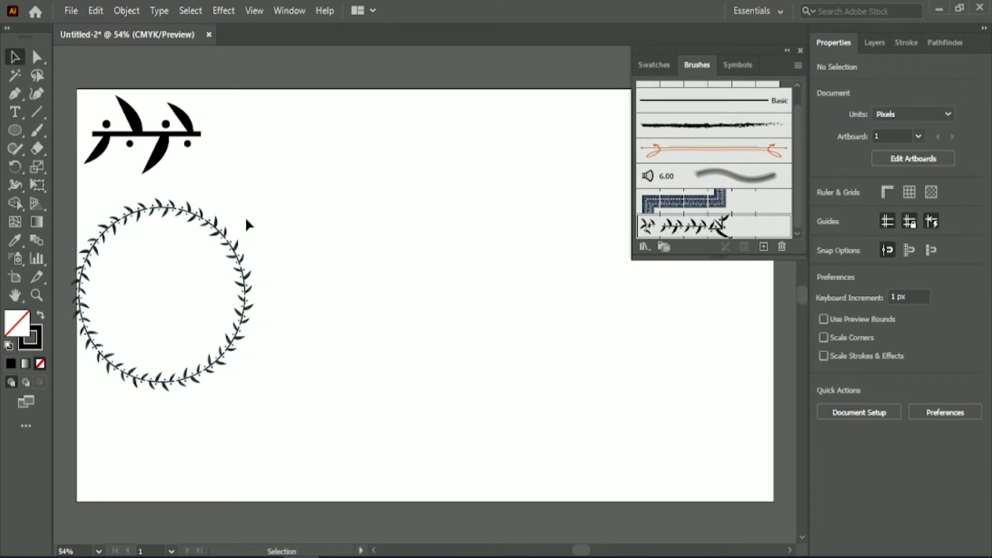
Draw a curved vertical stem about 225 px tall to the right of the wreath, with a 1 pt stroke and no fill.
click(15, 94)
click(419, 216)
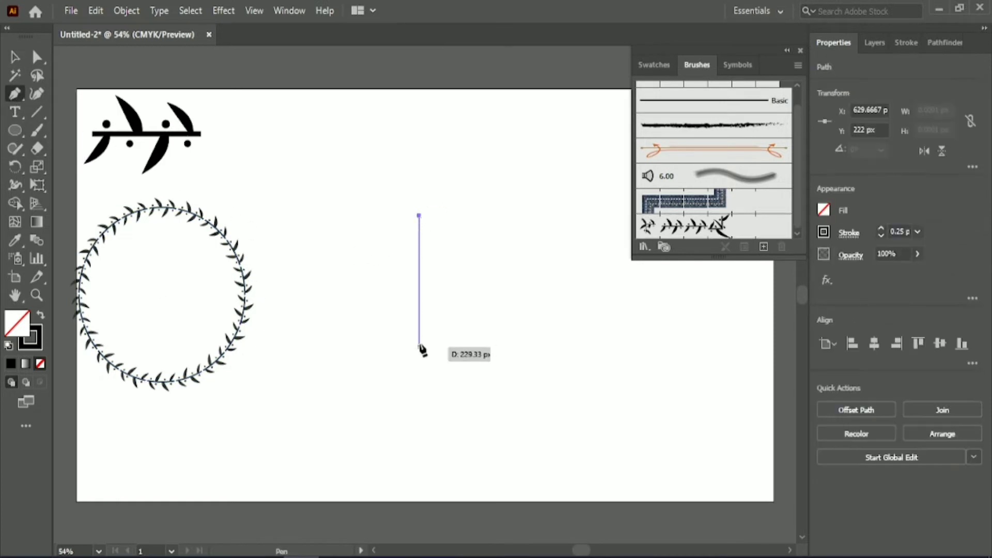
drag(419, 346, 389, 418)
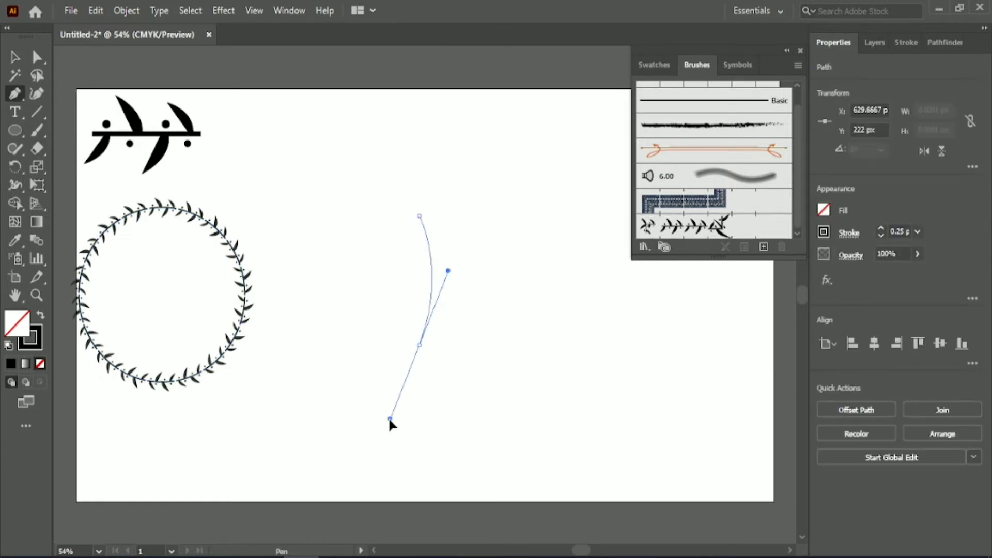
click(419, 345)
key(Escape)
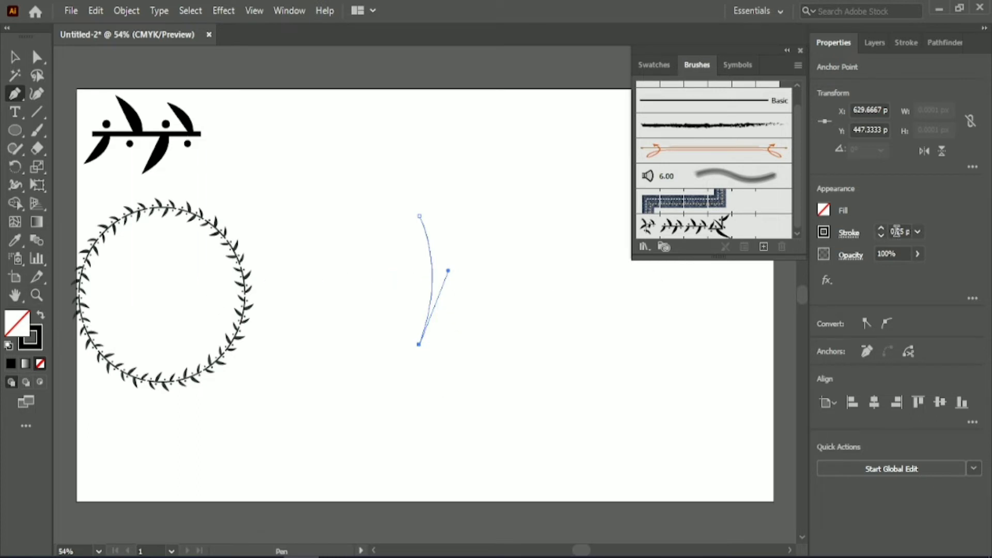
key(v)
click(363, 182)
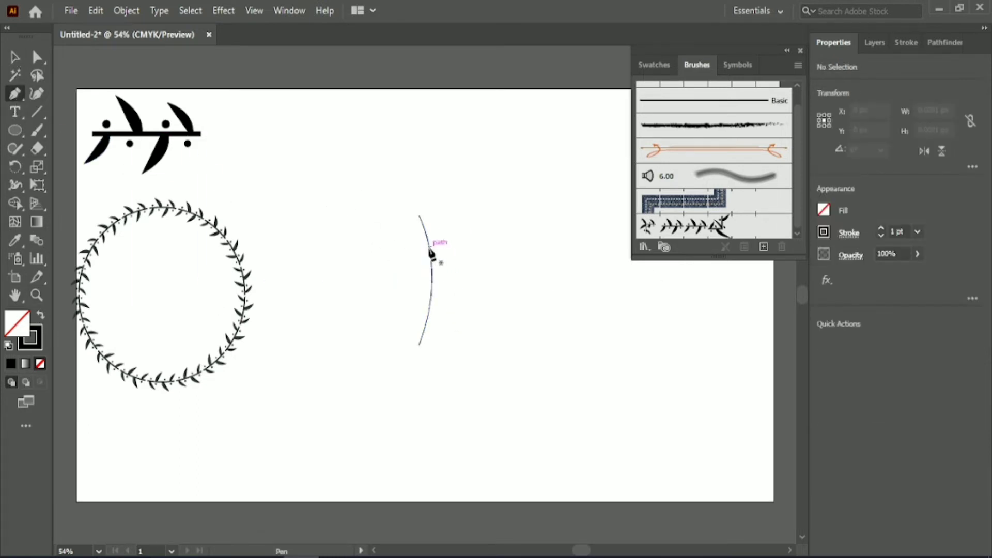
Draw two curved twigs off the stem's right side, about 30 × 56 px near its top and 59 × 45 px near its base.
drag(431, 248, 450, 200)
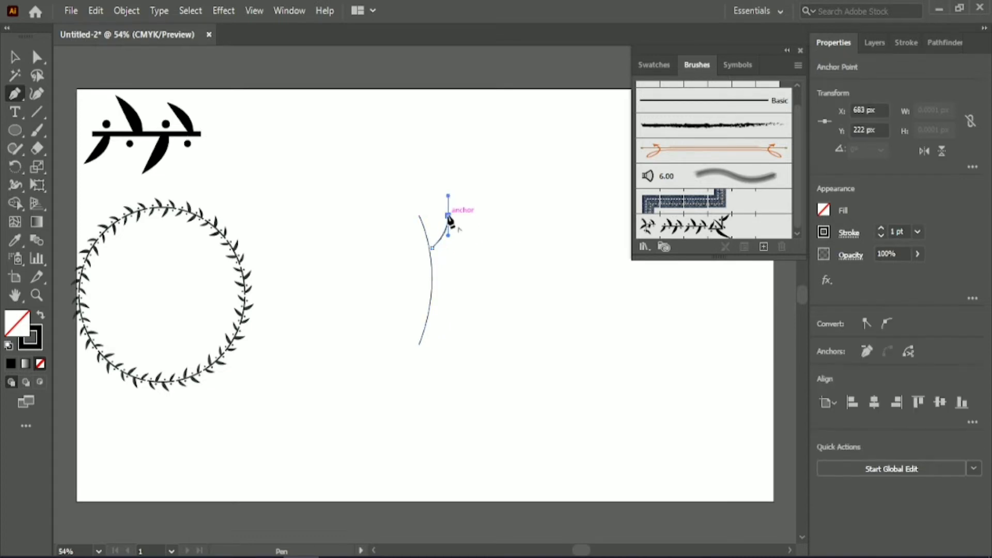
alt+click(448, 215)
click(426, 321)
drag(458, 295, 471, 263)
alt+click(457, 296)
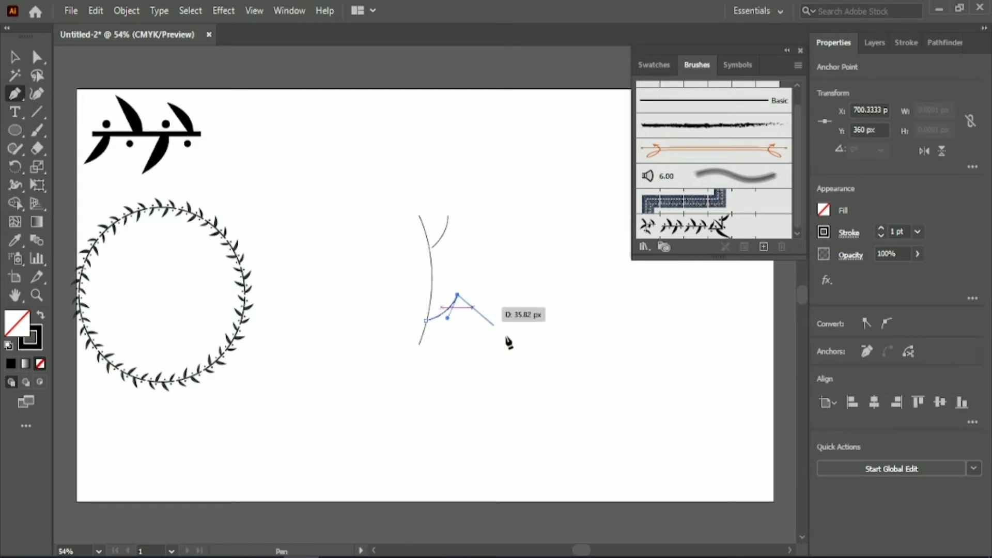
Draw two curved twigs off the stem's left side, about 30 × 69 px near its base and 55 × 37 px near its top.
click(424, 328)
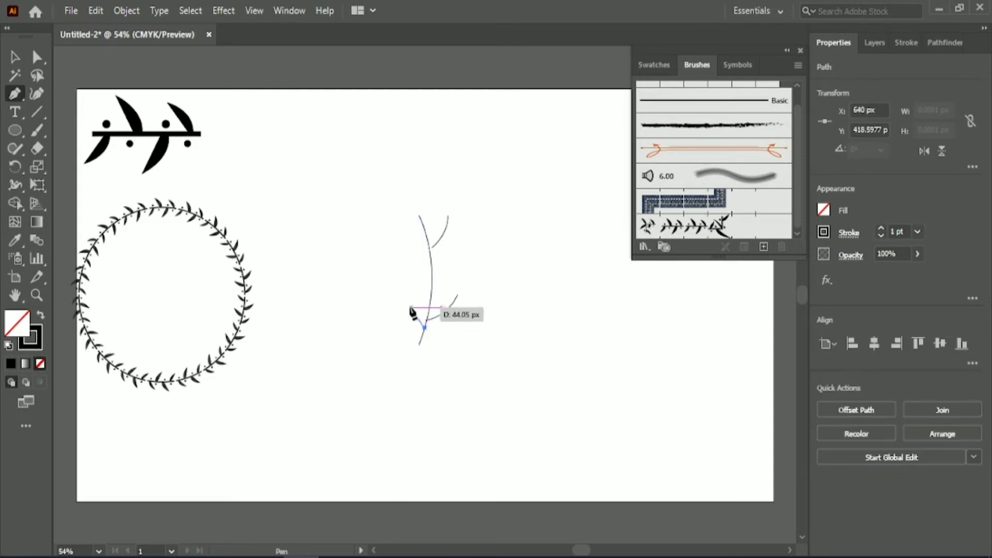
drag(409, 289, 414, 268)
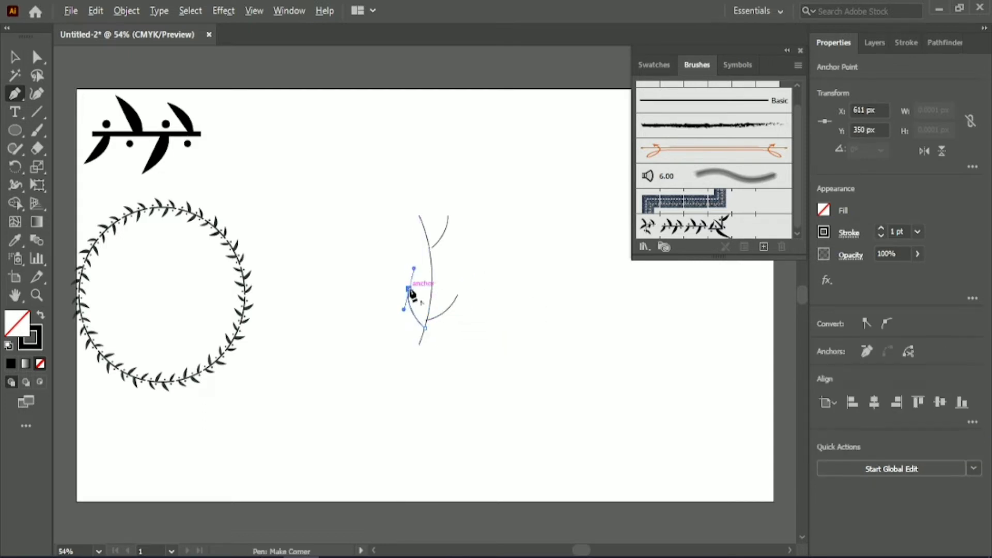
click(409, 289)
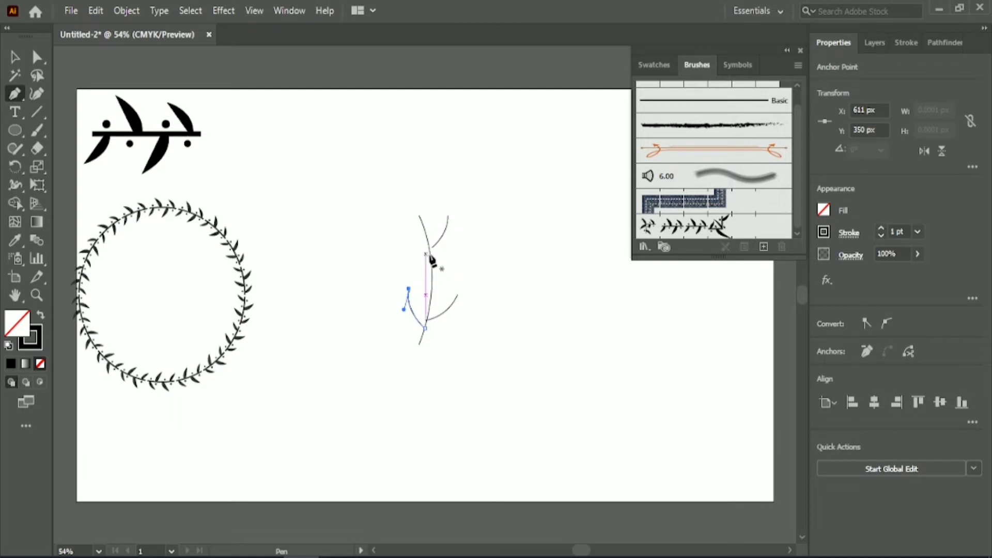
drag(430, 252, 400, 231)
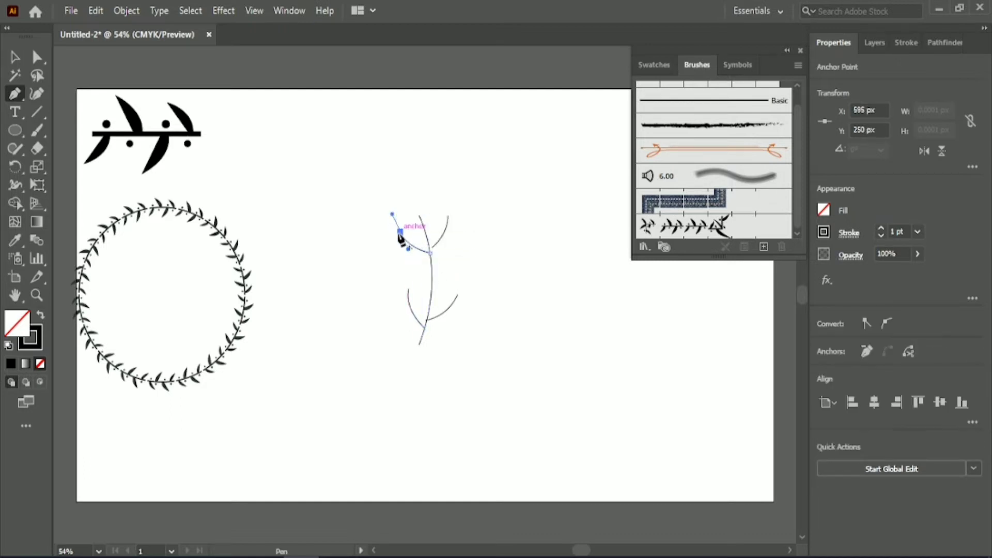
Select the stem with its four twigs and set their stroke weight to 4 pt.
key(v)
drag(372, 181, 478, 346)
click(899, 42)
click(834, 42)
click(898, 231)
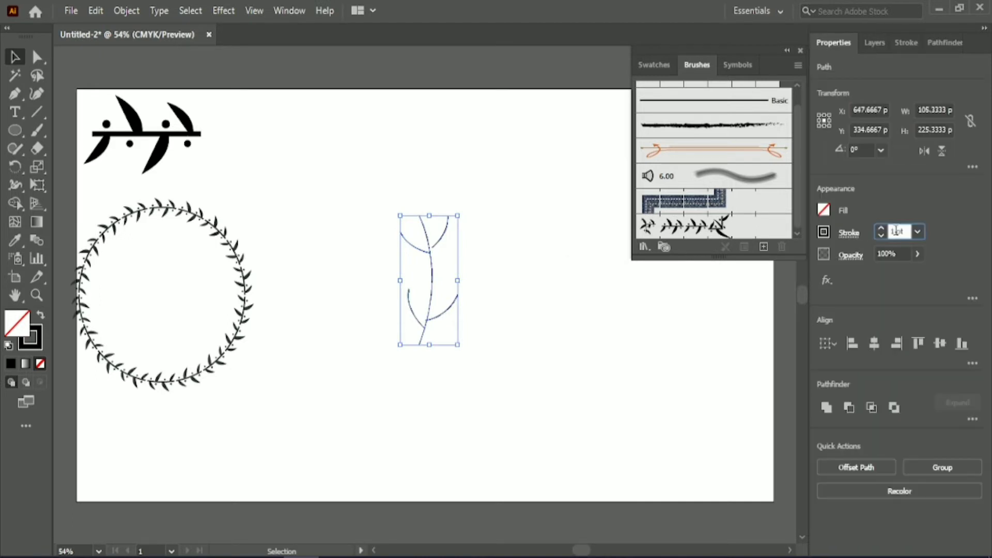
key(Up)
key(Up)
key(Up)
click(536, 335)
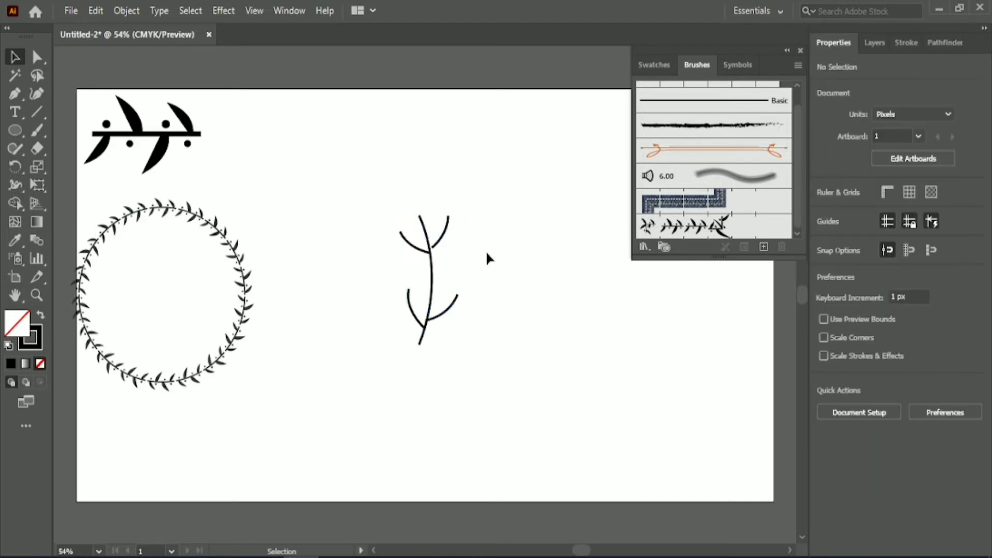
Extend the stem's top anchor point upward to Y 193 px and adjust the lower curve handle to bow the stem slightly outward.
click(432, 222)
key(a)
click(419, 215)
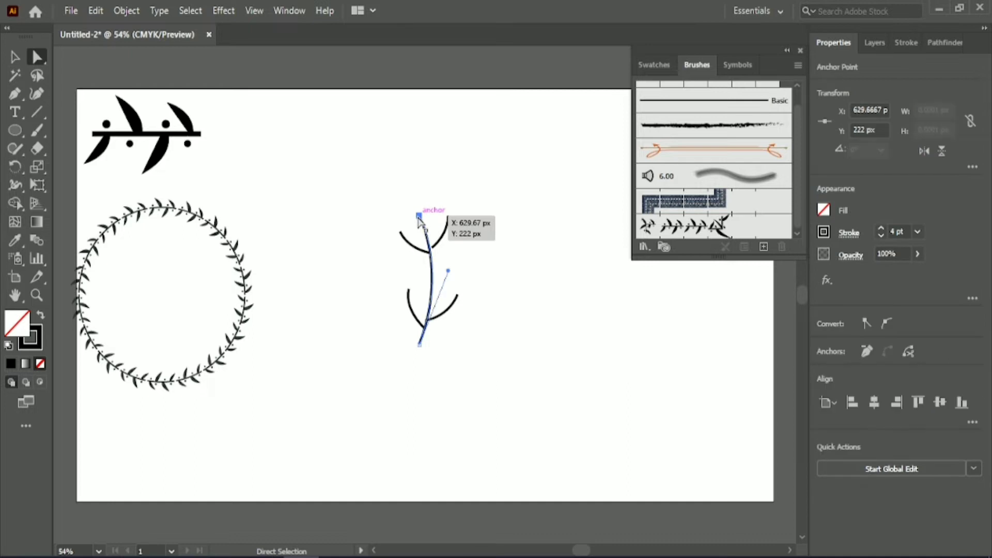
drag(419, 217, 419, 209)
drag(448, 274, 457, 269)
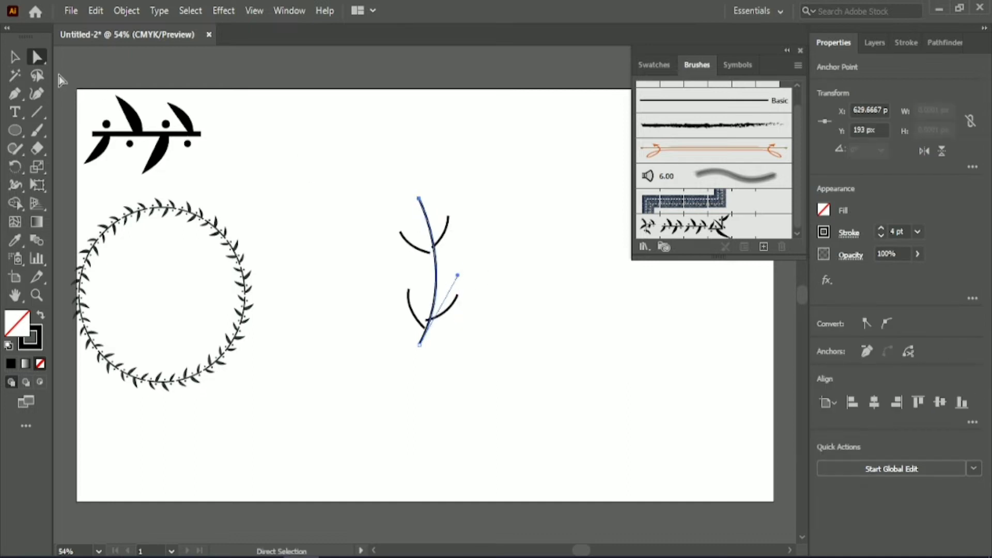
Shift the upper and lower right twigs slightly to the right so their bases meet the reshaped stem.
key(v)
click(447, 230)
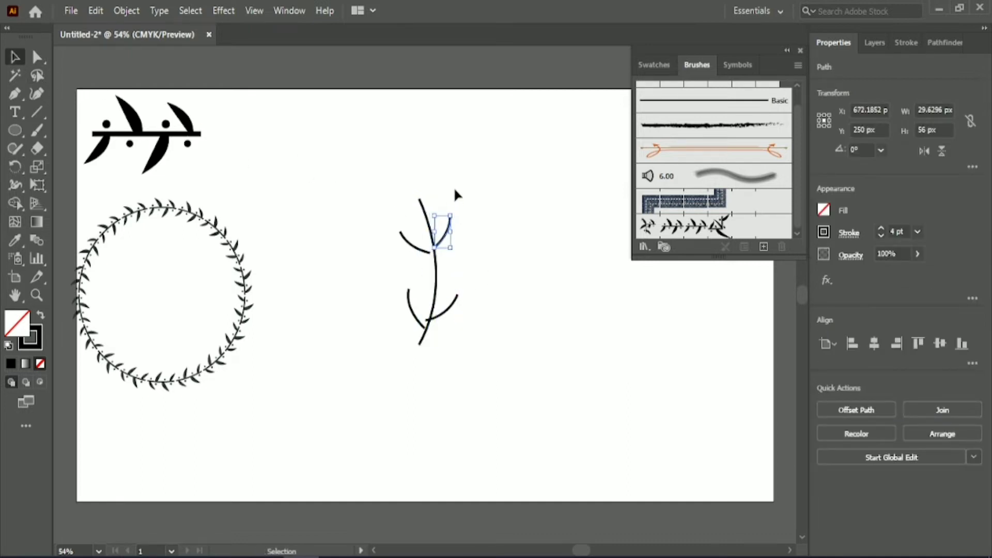
click(463, 273)
click(454, 303)
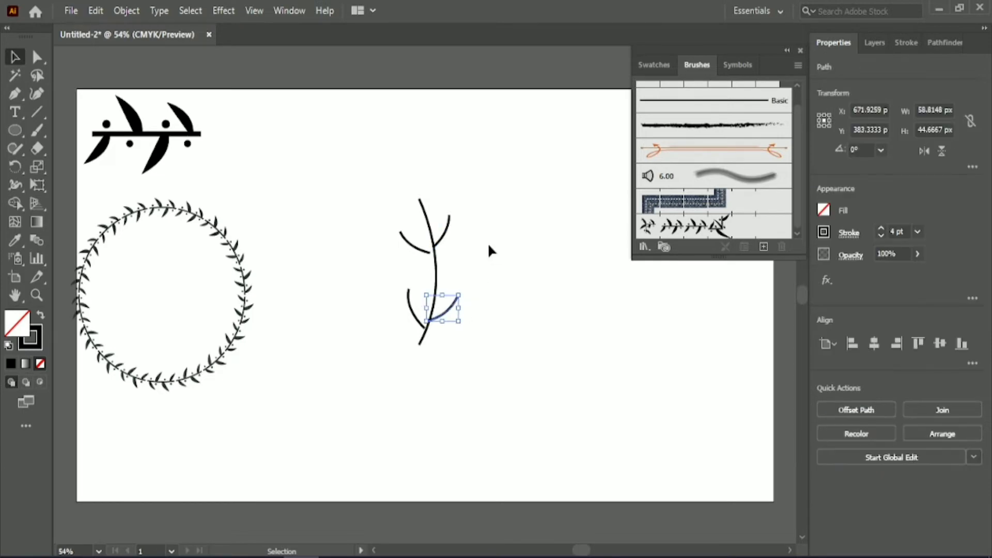
click(486, 232)
Move the upper left twig down a few pixels and enlarge it to about 70 × 47 px.
click(425, 252)
key(Down)
key(Down)
key(Down)
key(Down)
key(Down)
key(Down)
key(Down)
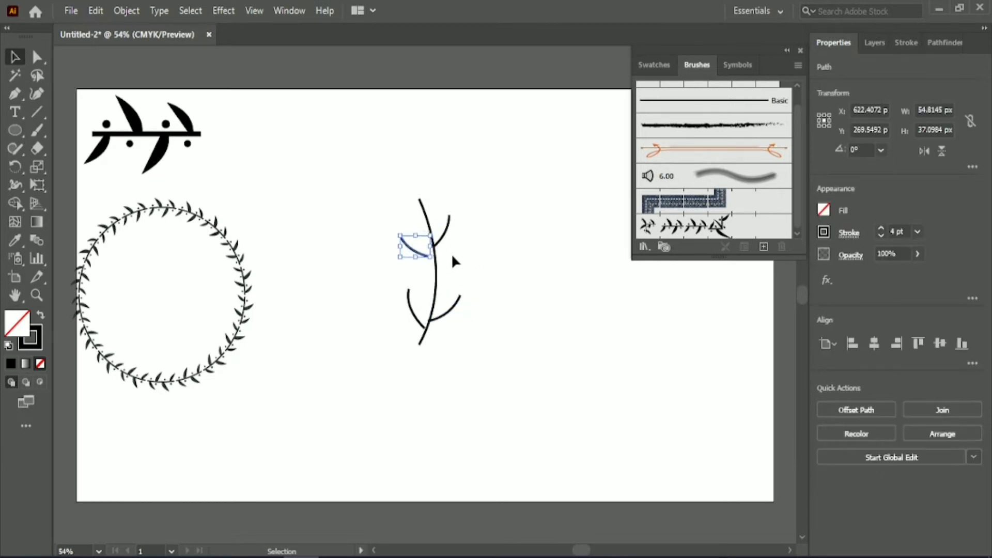
scroll(443, 271, up, 2)
drag(417, 250, 433, 262)
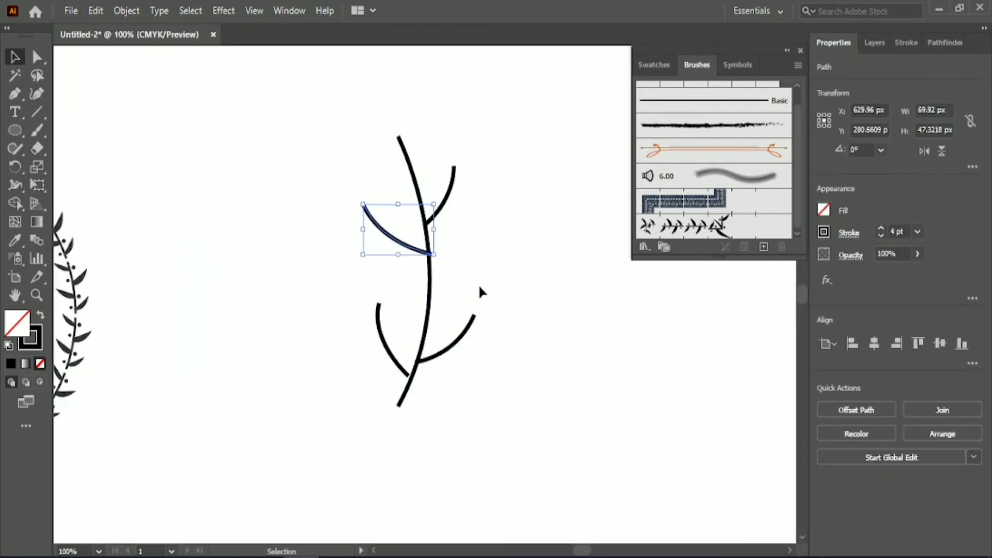
Nudge the upper left twig to the left and down until its base sits exactly on the stem.
key(Left)
key(Left)
key(Left)
key(Left)
key(Left)
key(Left)
key(Left)
key(Left)
key(Left)
key(Down)
key(Down)
key(Down)
key(Down)
key(Down)
key(Down)
key(Right)
key(Right)
key(Right)
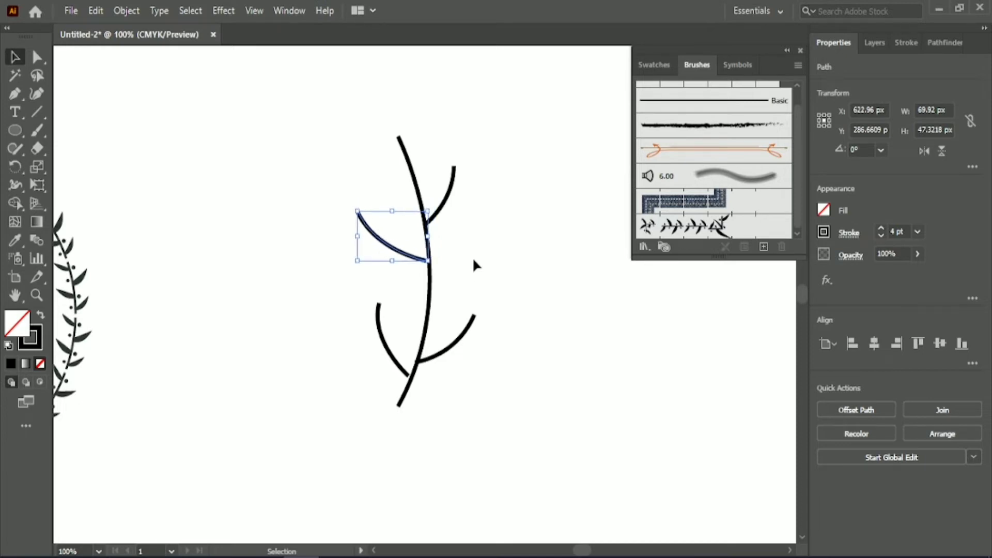
click(472, 257)
Move the lower left twig onto the stem, enlarge it to about 38 × 85 px and rotate it slightly outward.
click(379, 335)
key(Right)
key(Right)
key(Down)
key(Down)
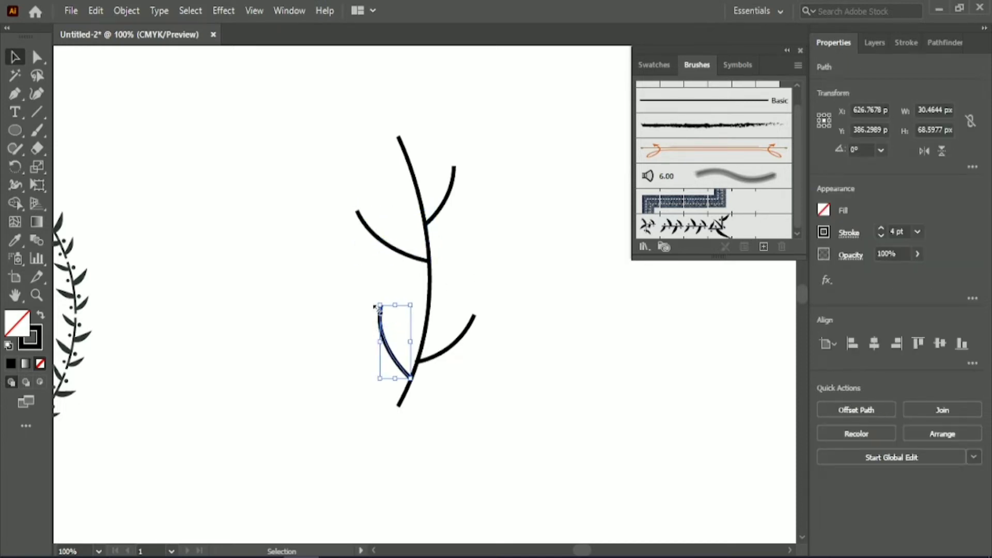
drag(376, 307, 366, 295)
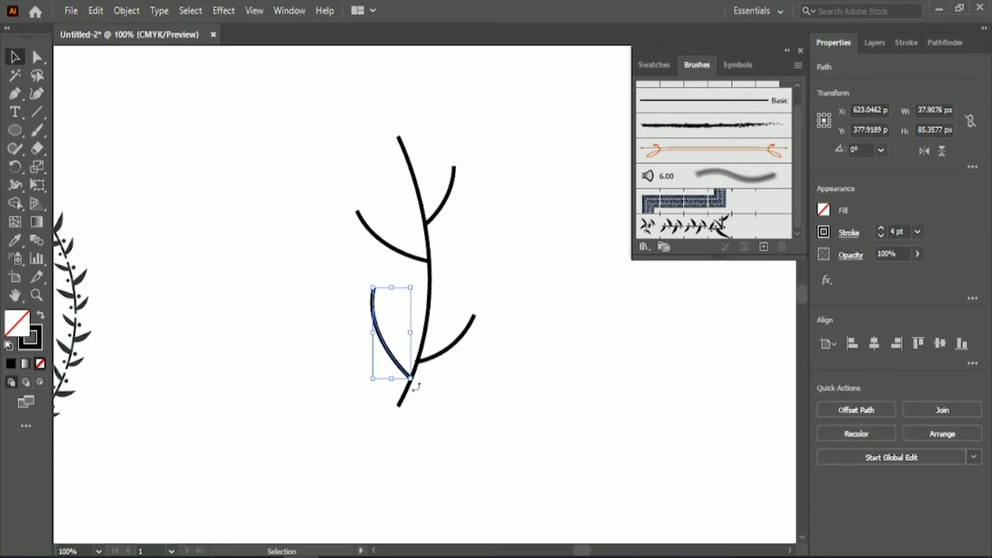
drag(413, 384, 445, 381)
click(445, 373)
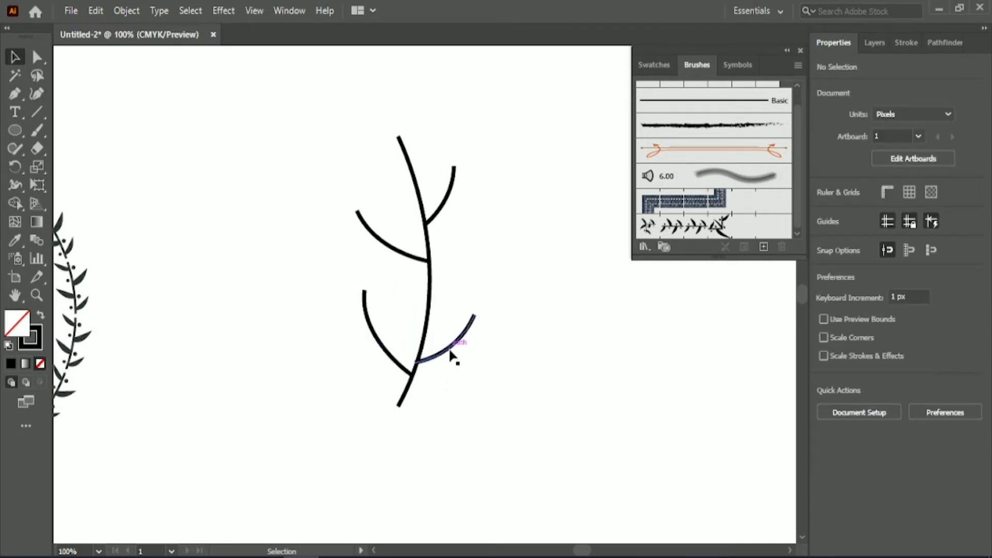
Fine-tune the position of the lower right twig so its base touches the stem.
click(452, 355)
click(483, 258)
scroll(481, 250, up, 2)
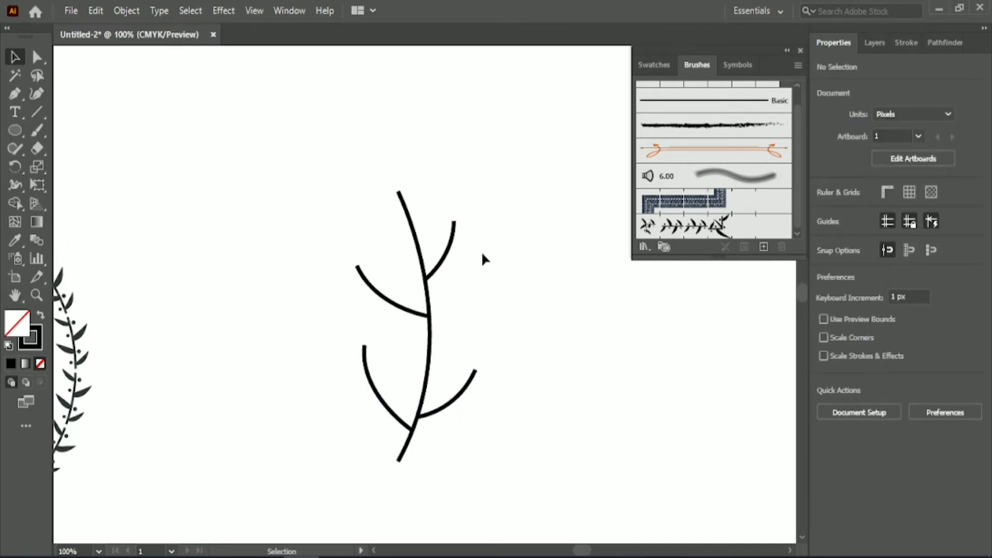
Select the whole branch and give all its strokes round caps.
click(420, 256)
click(467, 333)
key(ctrl+a)
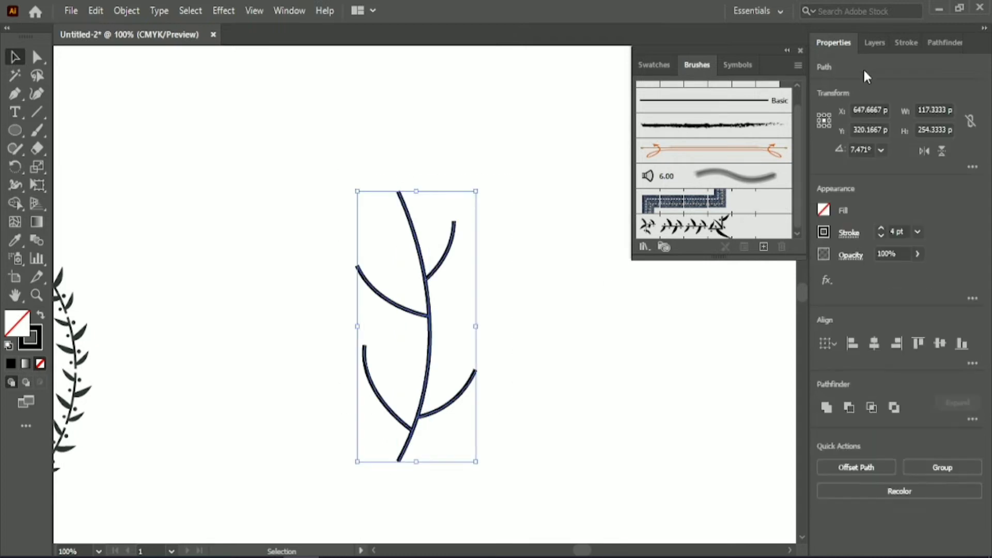
click(906, 42)
click(849, 46)
click(509, 264)
Adjust the upper and lower right twigs slightly so their rounded ends join the stem cleanly.
click(452, 242)
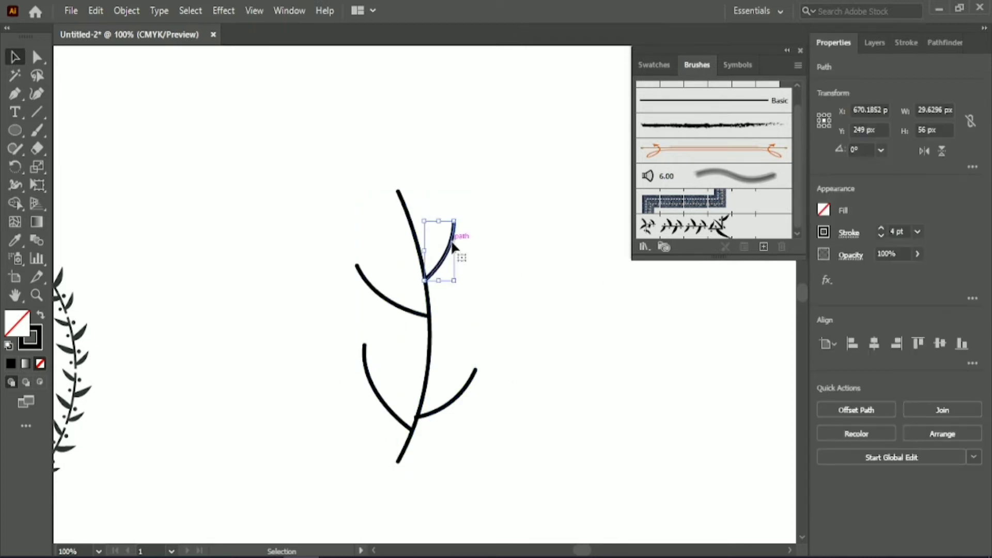
click(472, 380)
click(516, 277)
scroll(155, 145, up, 1)
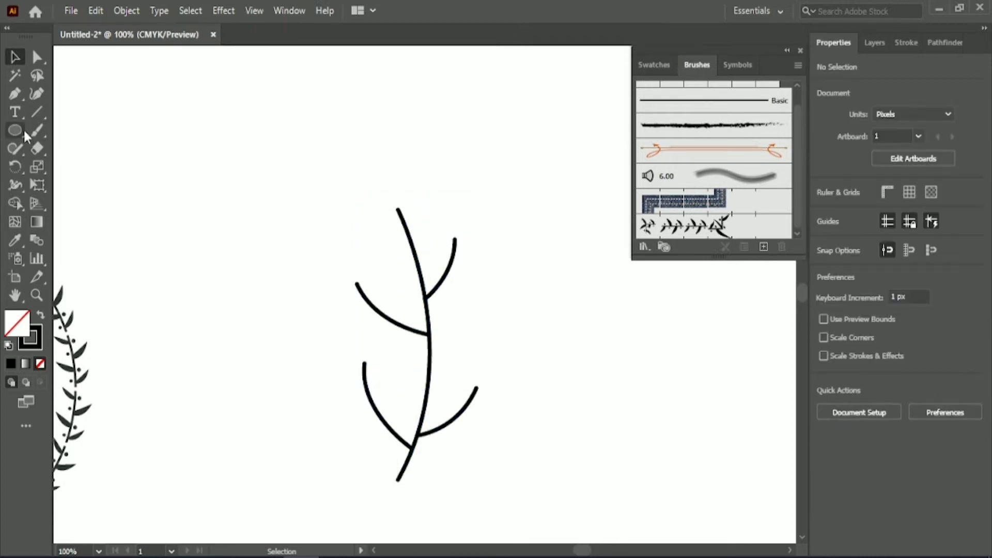
Draw an upright ellipse about 33 × 54 px above and left of the stem's tip and fill it with red, without a stroke.
click(14, 130)
drag(349, 154, 381, 208)
click(40, 315)
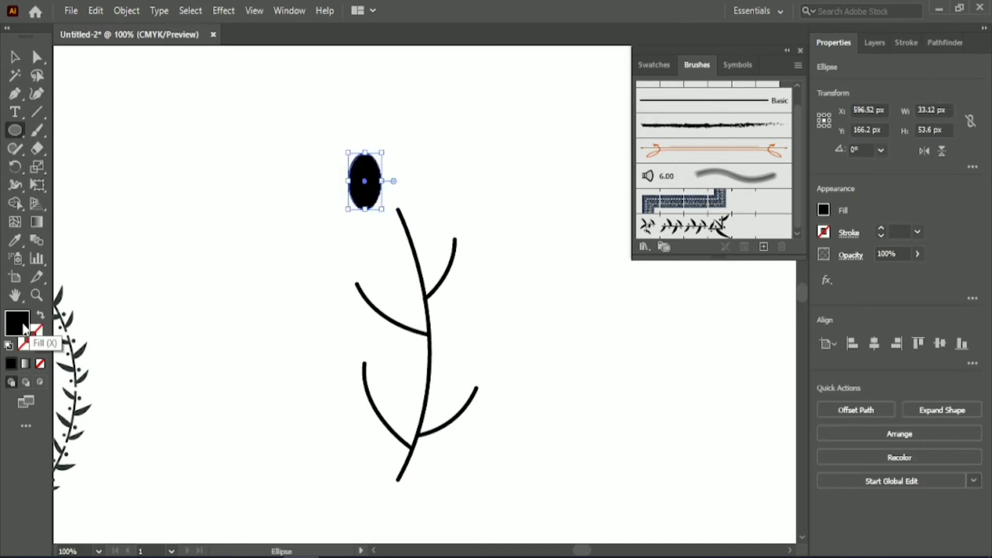
double_click(17, 323)
click(821, 206)
mouse_move(731, 225)
mouse_down()
mouse_move(741, 251)
mouse_move(759, 228)
mouse_up()
click(957, 211)
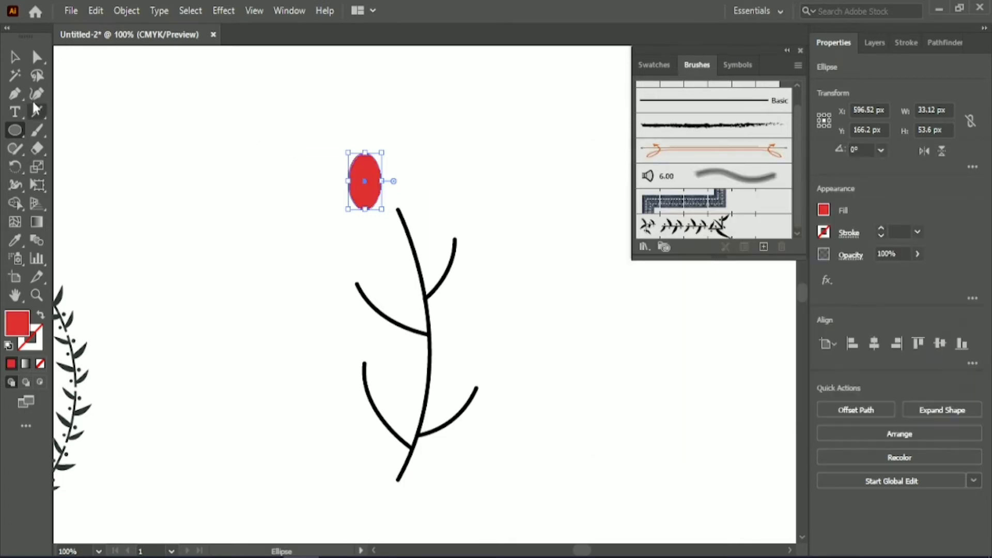
Draw a short curved highlight line inside the left part of the red ellipse with the Pen tool.
key(p)
click(358, 174)
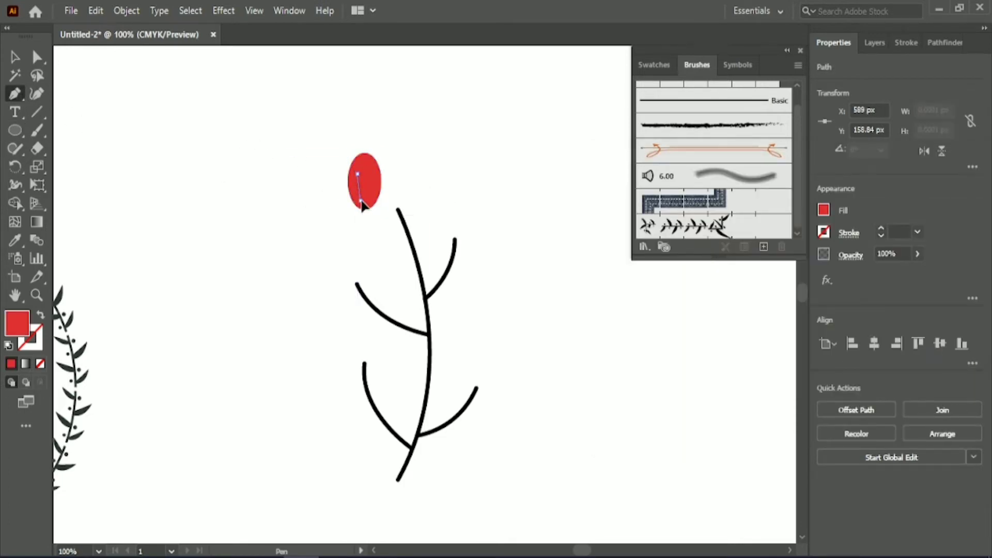
click(360, 200)
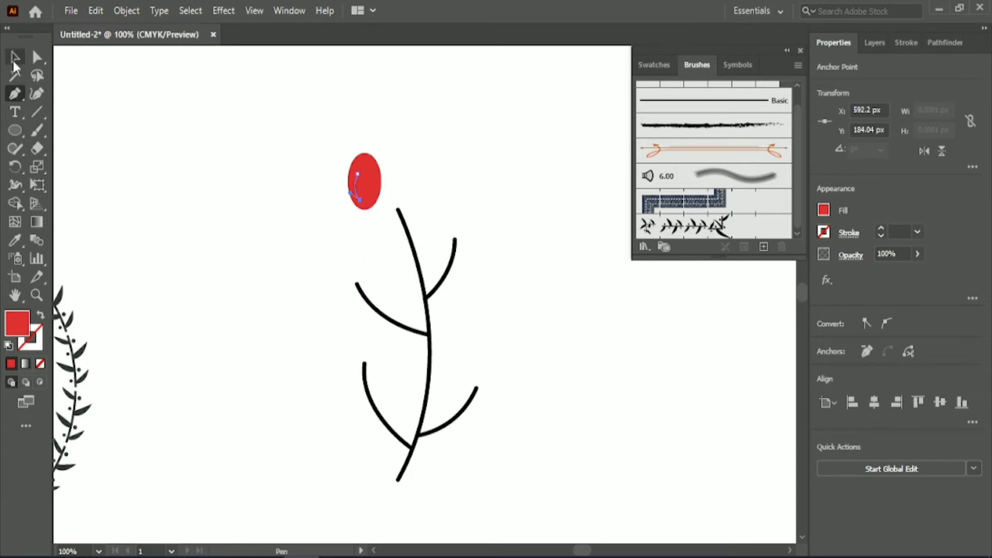
Give the highlight line no fill and a white 3 pt stroke with round caps.
click(14, 57)
key(shift+x)
click(824, 231)
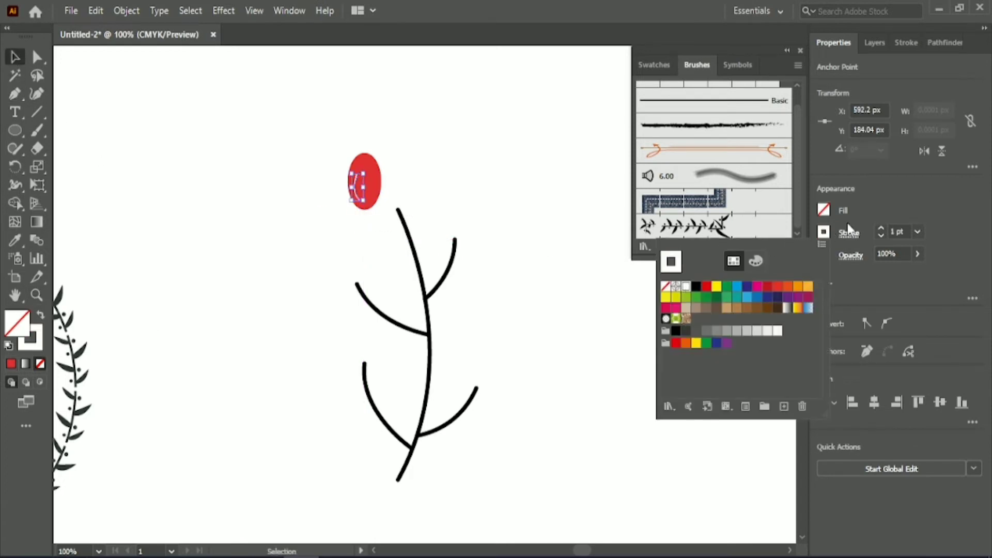
click(898, 231)
click(906, 43)
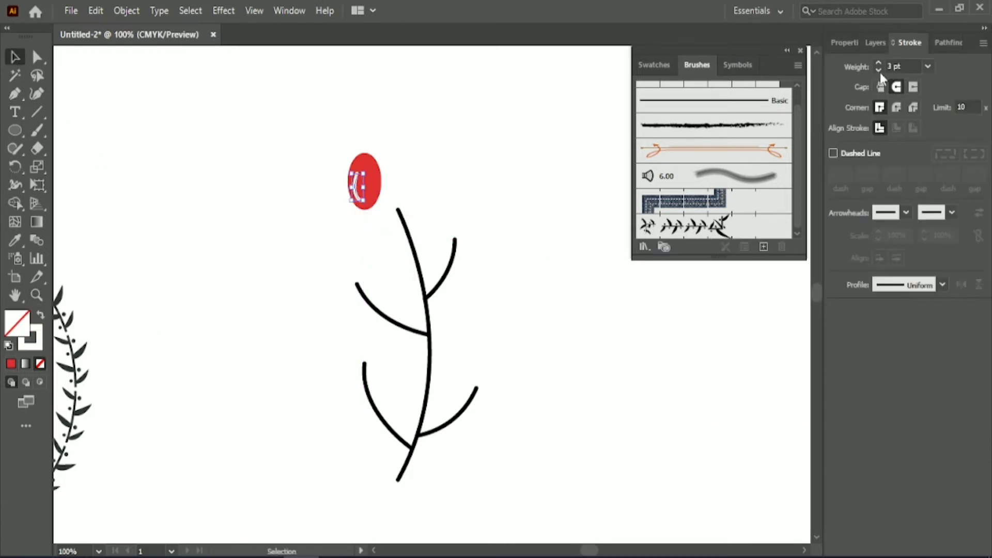
Set the white highlight line's stroke to 2 pt and fine-tune the curve at its upper anchor point.
click(843, 43)
click(461, 178)
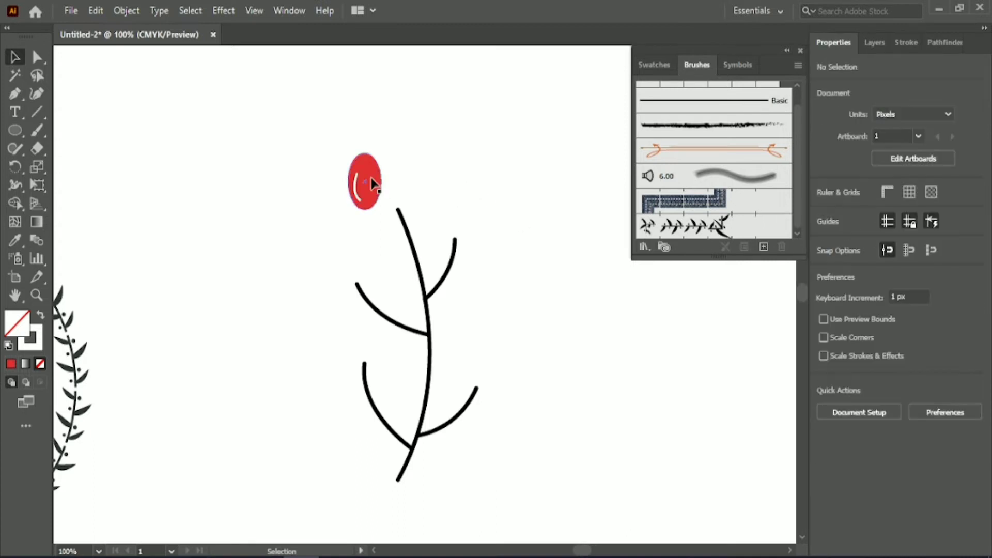
click(355, 186)
click(34, 58)
key(ctrl+plus)
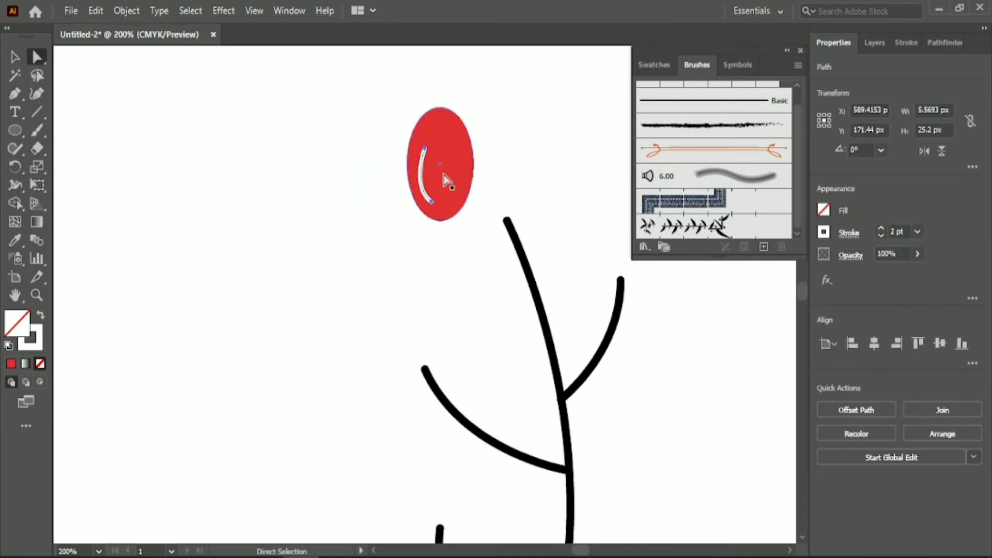
click(424, 148)
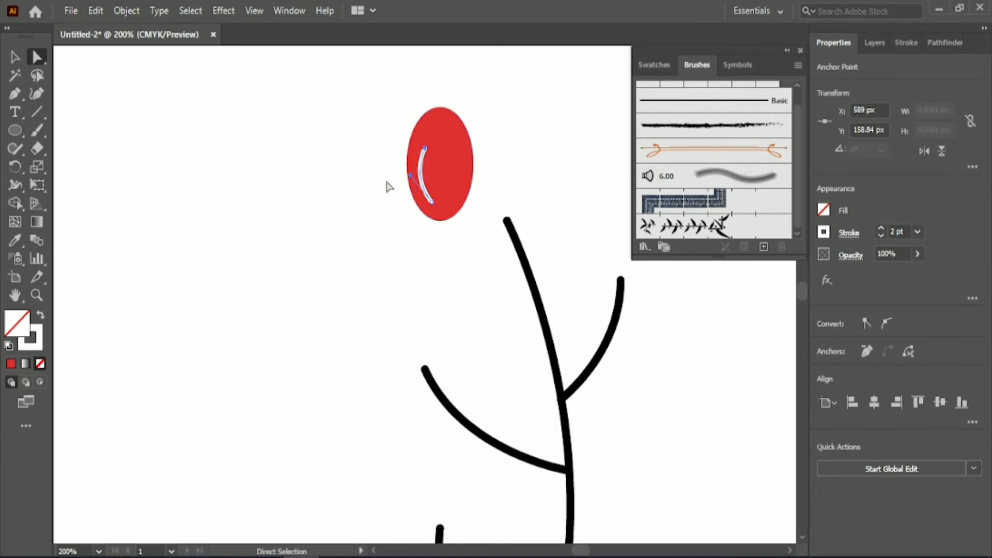
key(v)
click(279, 148)
key(ctrl+minus)
Duplicate the red berry with its highlight so there are five, spread around the branch's twigs.
click(402, 185)
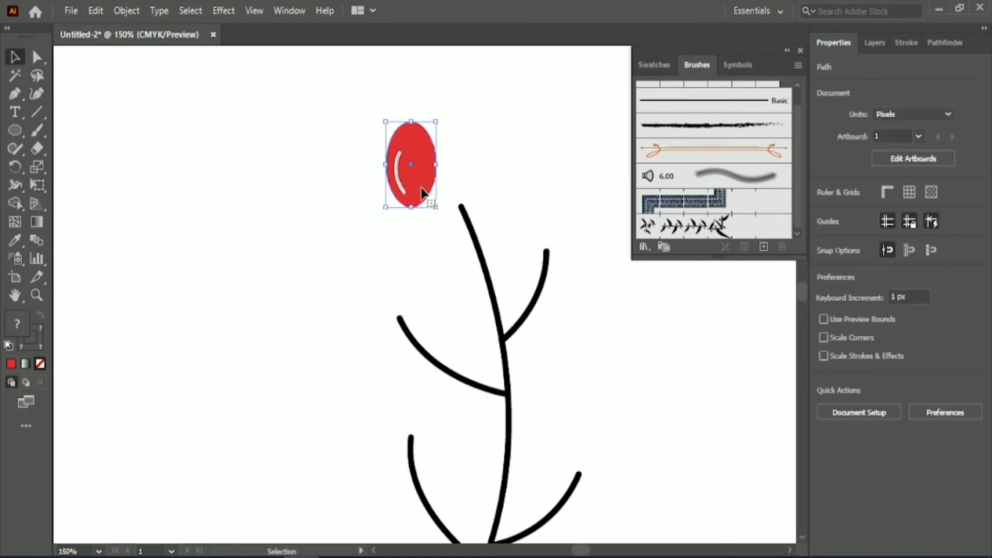
key(ctrl+minus)
key(ctrl+minus)
drag(416, 177, 361, 303)
Place one berry on the tip of the main stem and tilt it to follow the stem's direction.
drag(403, 139, 434, 179)
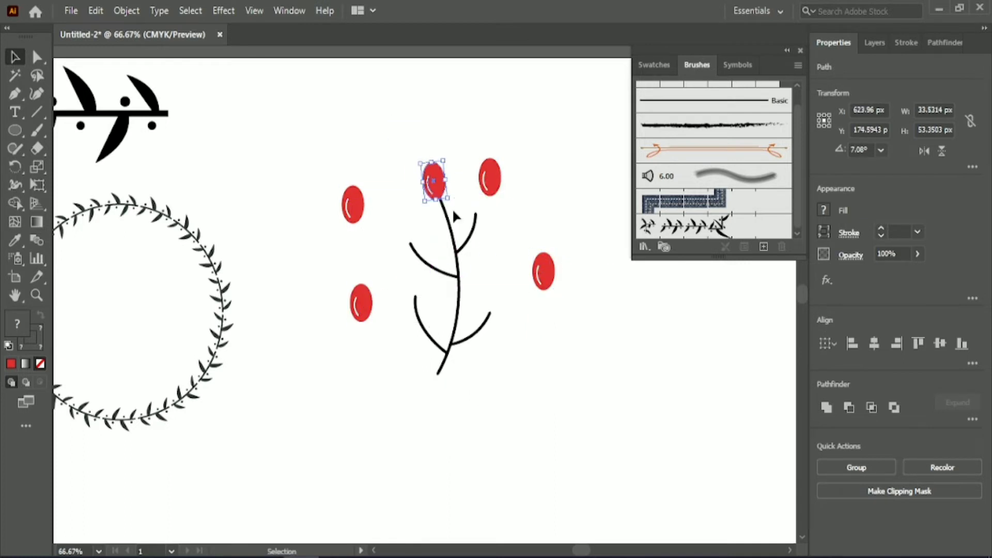
alt+scroll(451, 209, up, 1)
scroll(451, 206, up, 1)
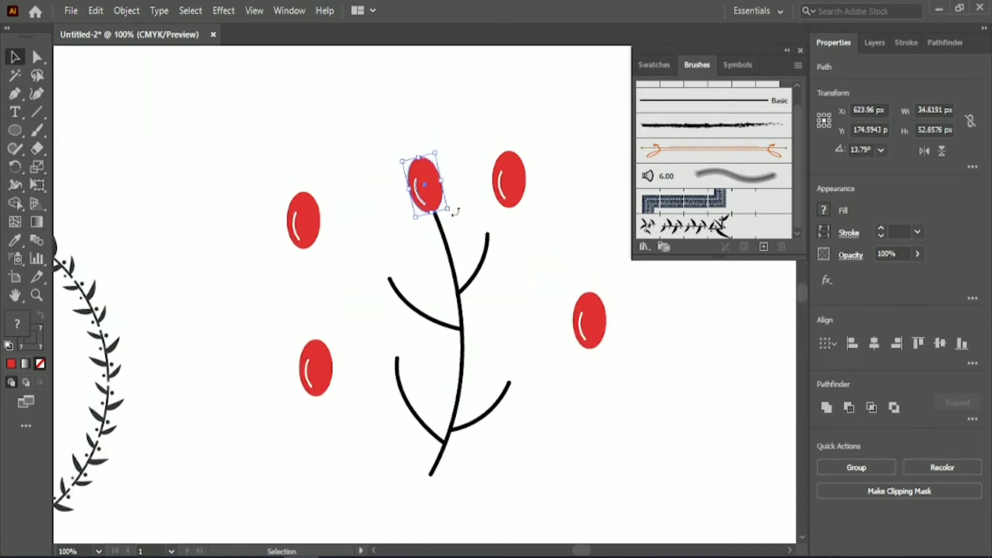
drag(451, 215, 457, 204)
click(457, 206)
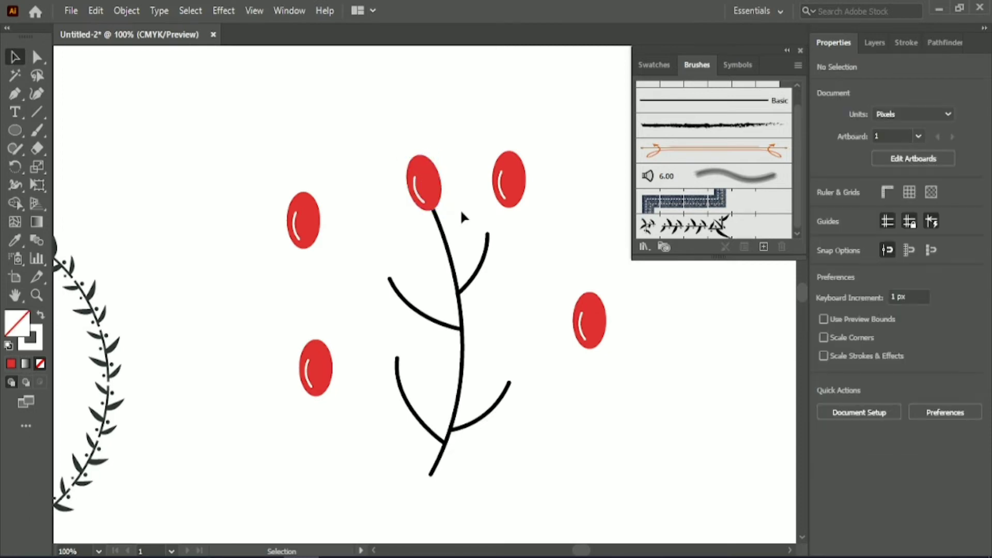
Shrink, tilt and place a berry on each right twig's end, making the lower one about 31 × 45 px.
drag(488, 137, 508, 358)
click(536, 247)
drag(529, 392, 525, 395)
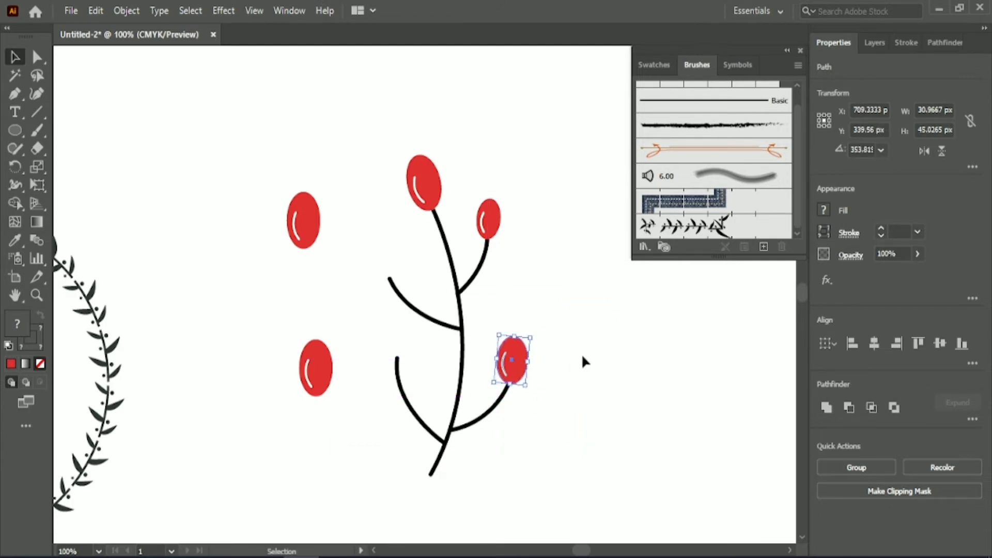
click(572, 357)
Shrink, tilt and place the two remaining berries on the ends of the left twigs.
drag(289, 341, 382, 321)
shift+click(418, 415)
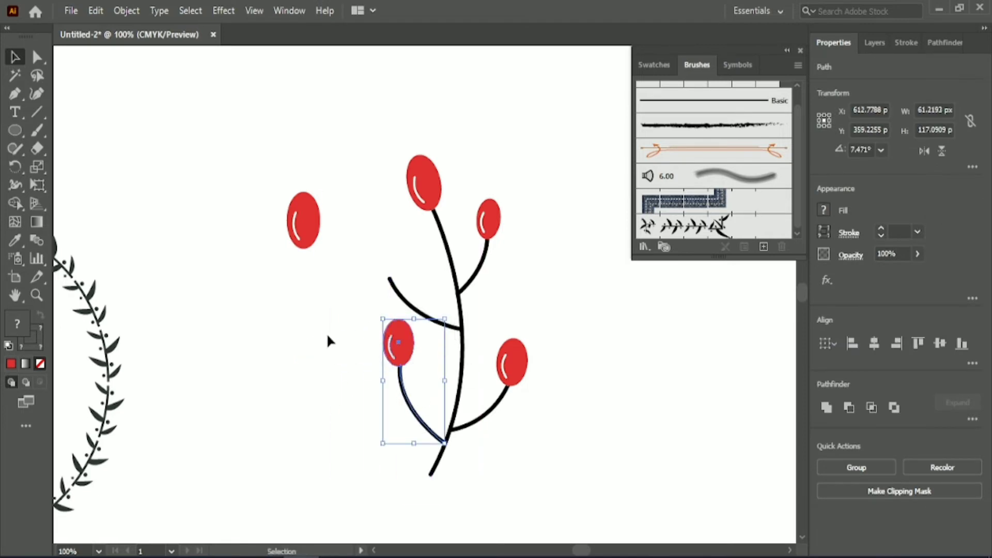
click(326, 332)
click(395, 342)
click(355, 339)
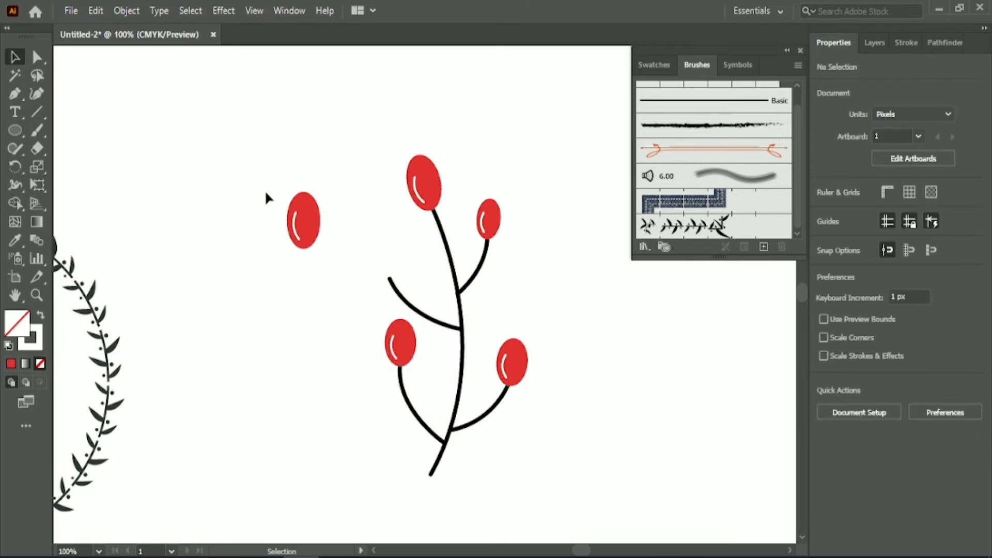
drag(265, 192, 302, 254)
click(302, 250)
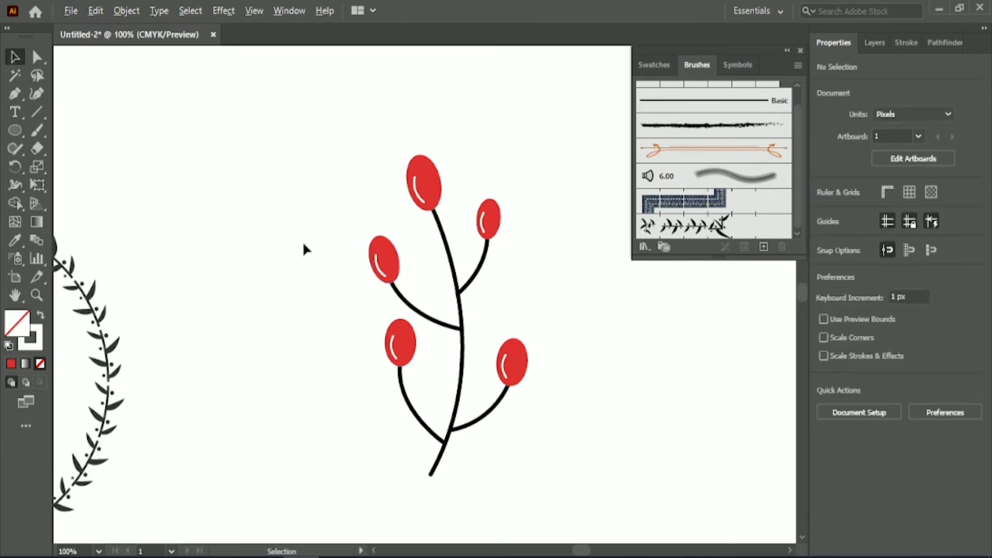
Scale the upper left twig together with its berry down to about 84 × 81 px, keeping it joined to the stem.
scroll(302, 238, down, 2)
drag(591, 546, 587, 547)
click(396, 271)
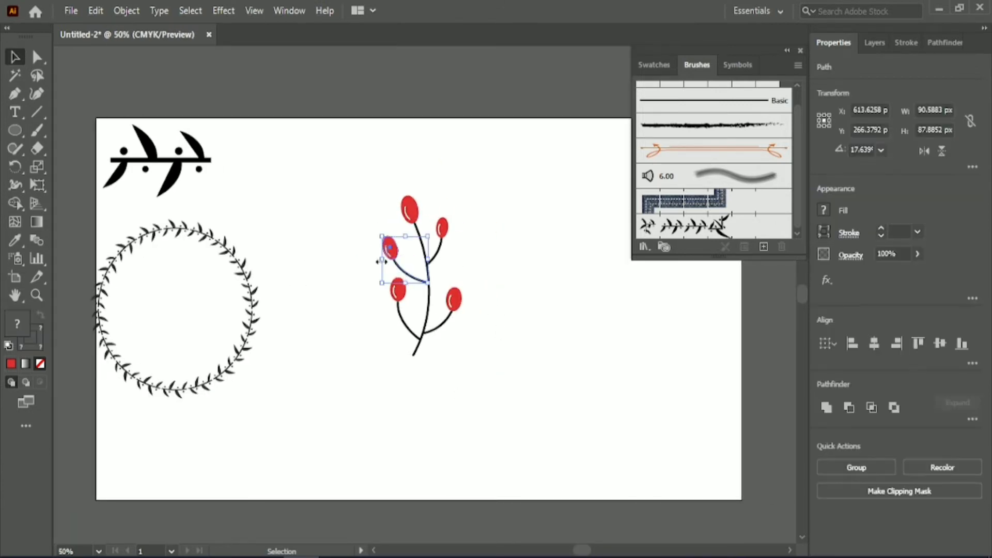
drag(381, 261, 385, 260)
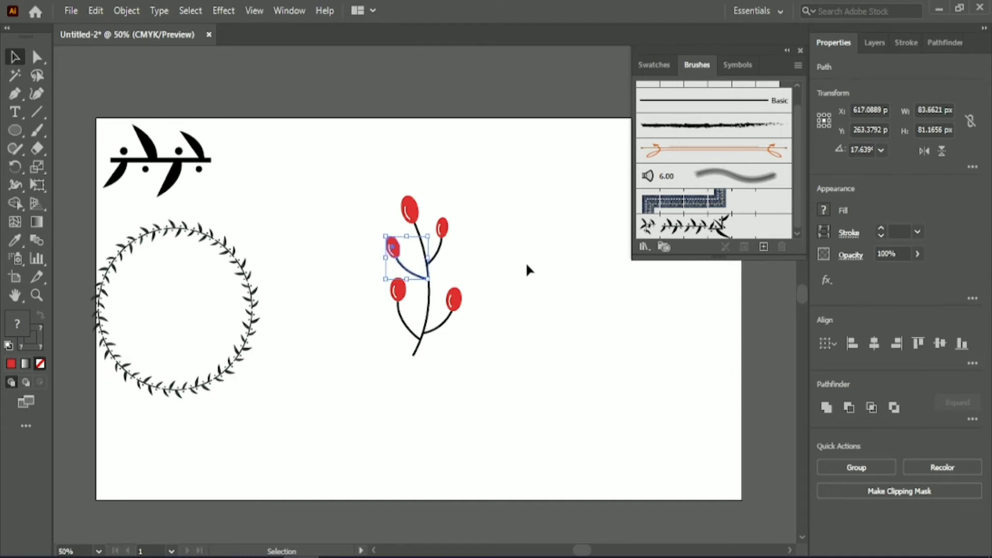
click(520, 263)
Group the berry branch, rotate it to lie horizontally, and scale it to about 228 × 114 px beside the leaf branch.
drag(350, 164, 532, 256)
click(825, 467)
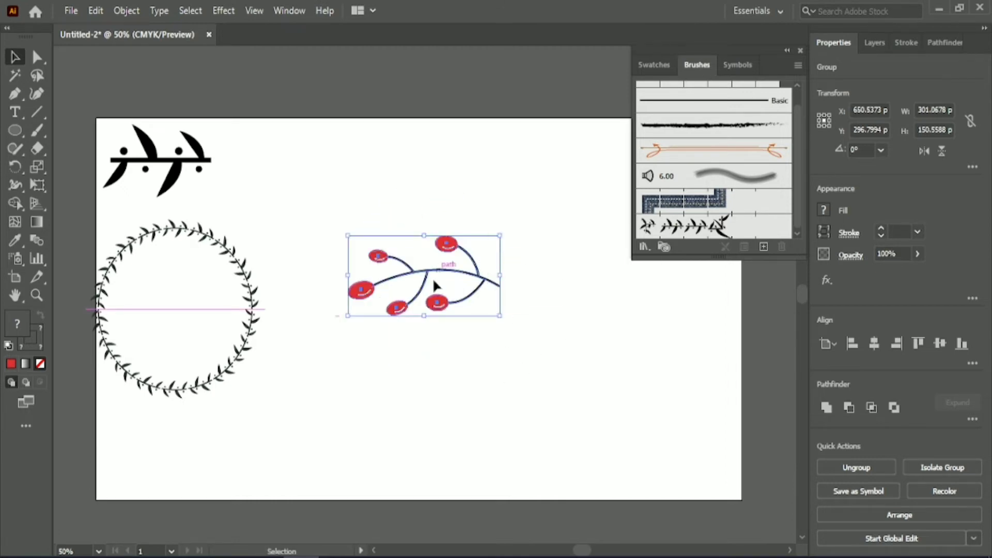
drag(363, 291, 340, 189)
drag(324, 133, 360, 153)
mouse_move(386, 188)
mouse_down()
mouse_move(400, 186)
mouse_move(351, 158)
mouse_up()
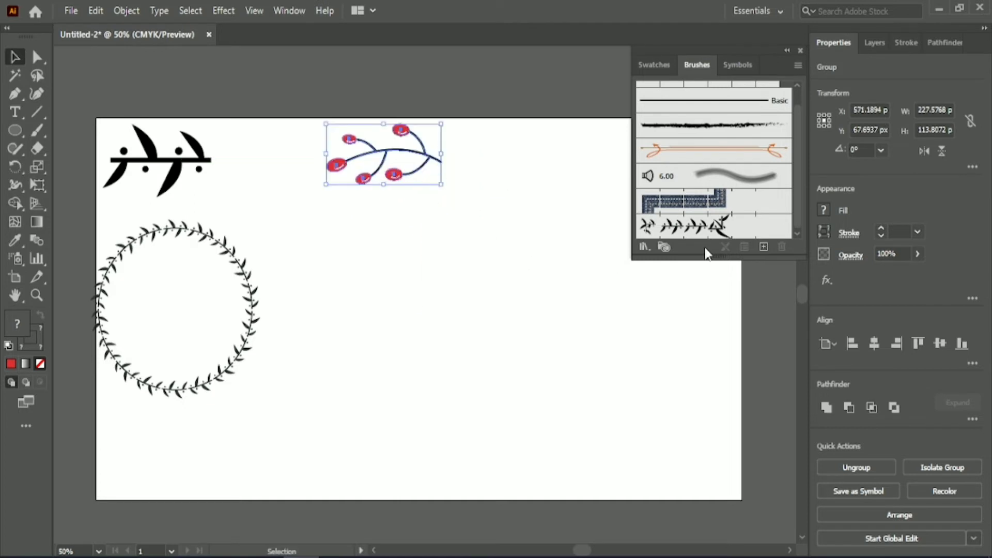
Create a new pattern brush from the berry branch and give it an auto-generated inner corner tile.
click(763, 247)
click(439, 361)
click(460, 395)
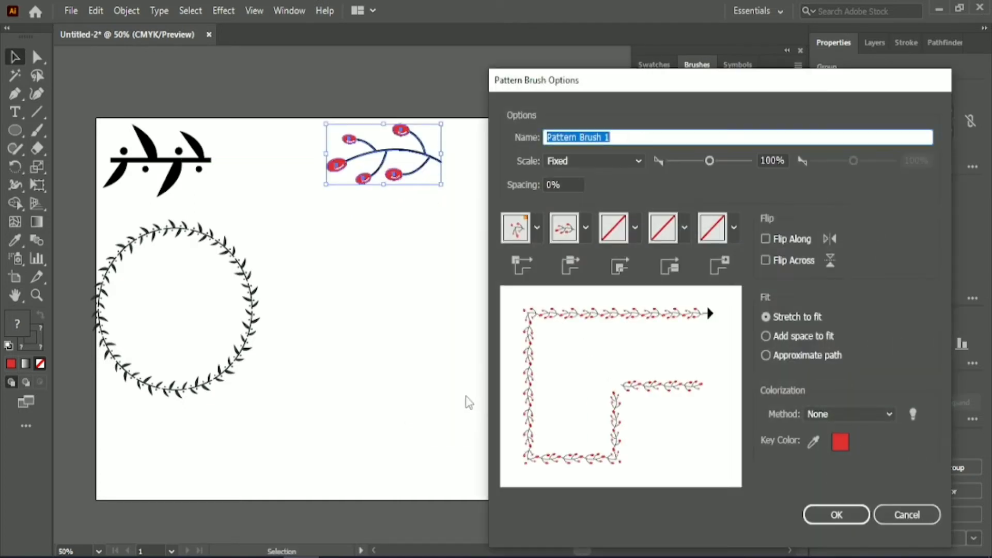
click(685, 227)
click(635, 227)
click(548, 355)
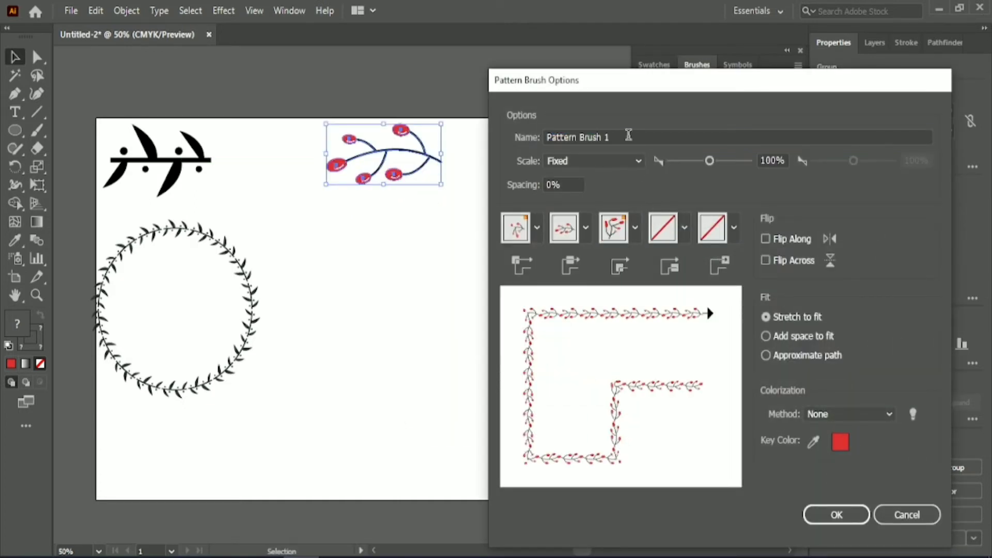
Name the pattern brush red, choose its colorization method, and save the brush.
click(630, 136)
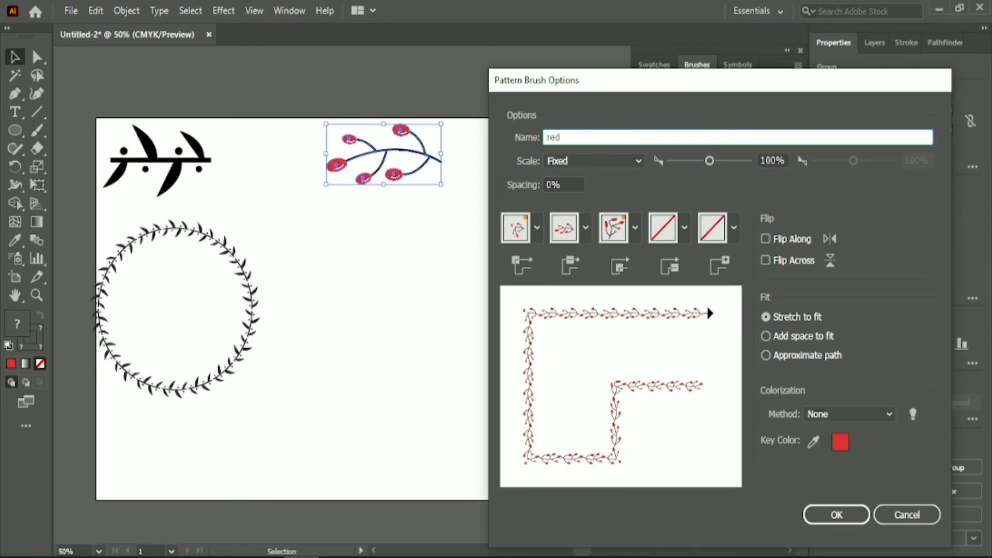
click(684, 228)
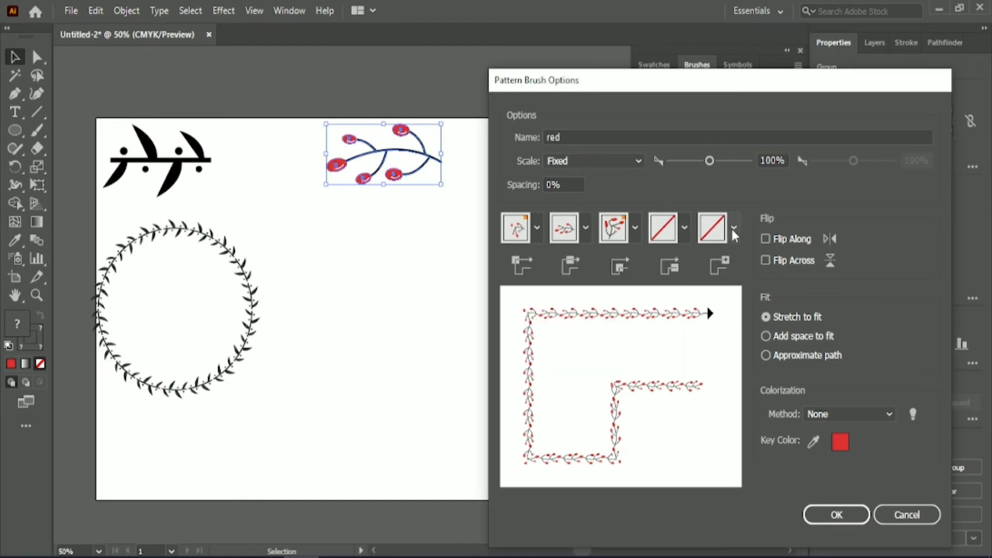
click(805, 361)
click(847, 413)
click(831, 480)
click(835, 515)
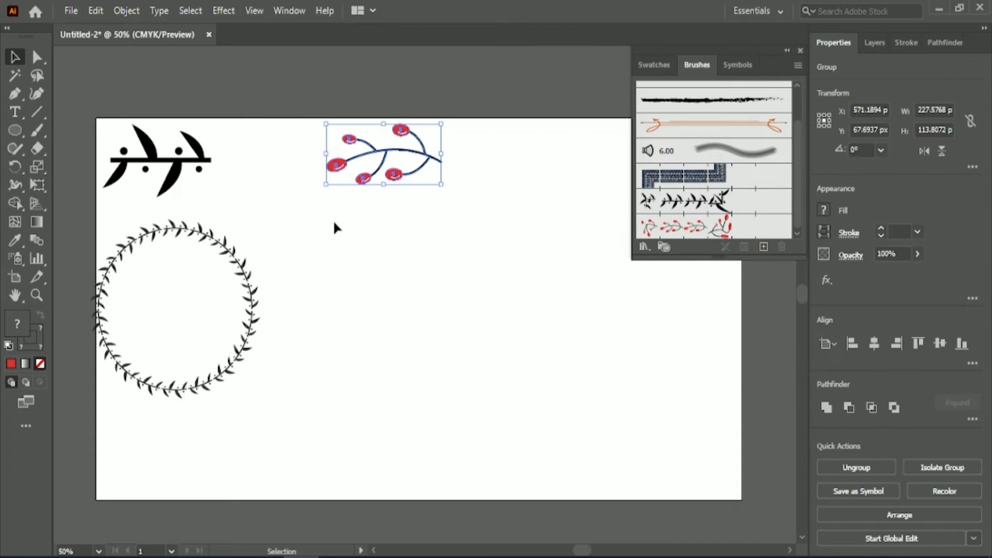
Draw a circle about 310 px in diameter below the berry branch with a white fill and a red stroke.
click(252, 223)
key(l)
mouse_move(333, 233)
mouse_down()
mouse_move(452, 397)
mouse_move(440, 408)
mouse_move(432, 398)
mouse_up()
click(15, 57)
click(11, 363)
click(40, 315)
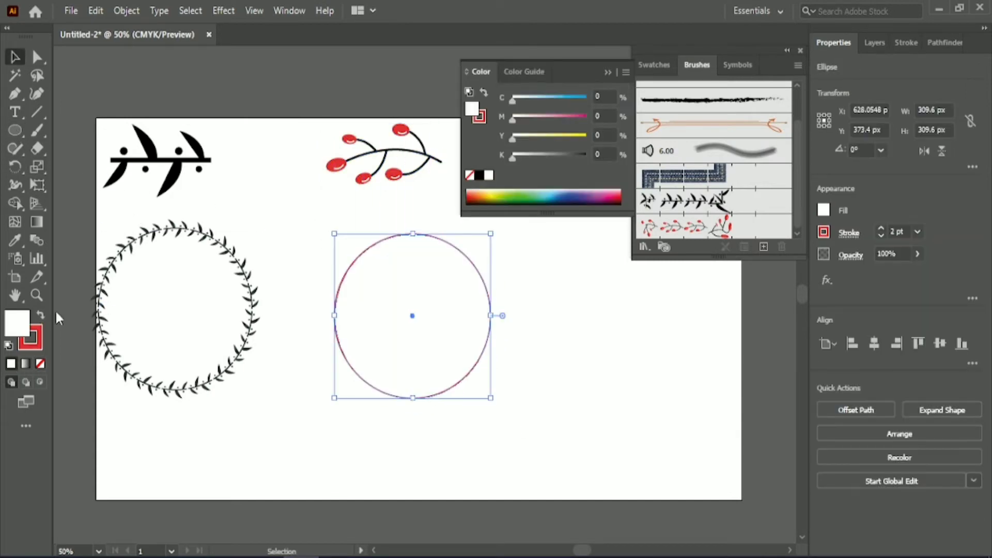
click(608, 73)
Apply the red berry pattern brush to the circle and set its stroke weight to 0.5 pt.
click(690, 228)
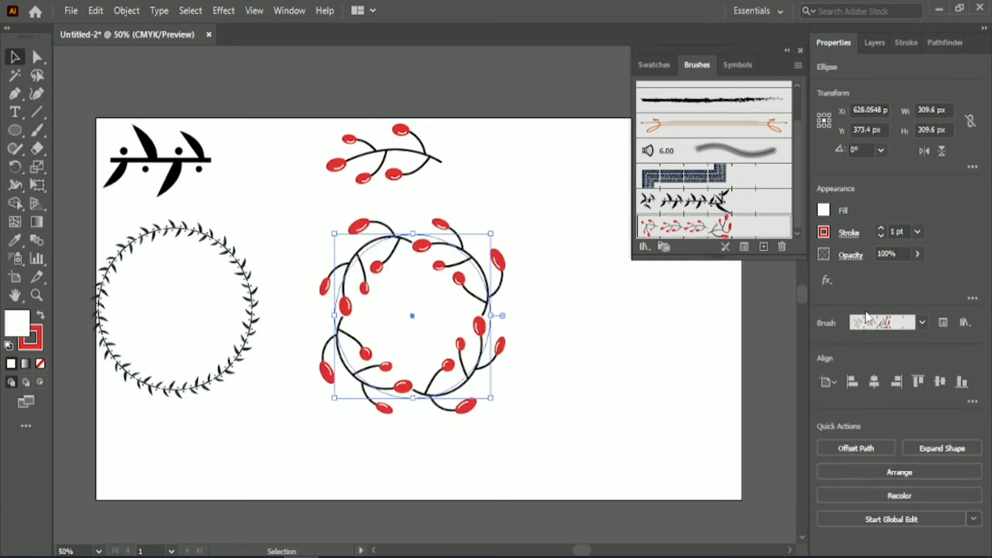
key(Down)
key(Down)
key(Down)
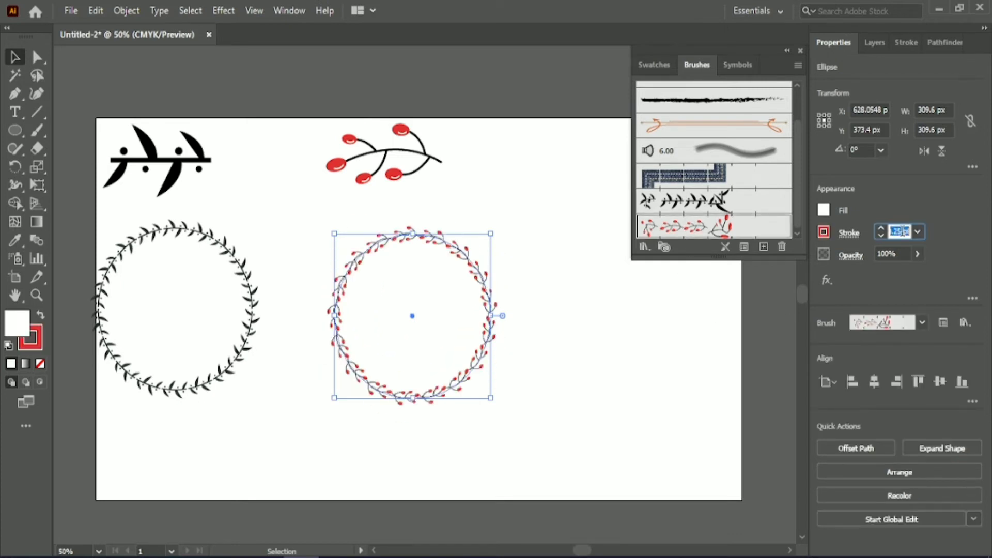
key(Up)
key(Up)
key(Up)
key(Up)
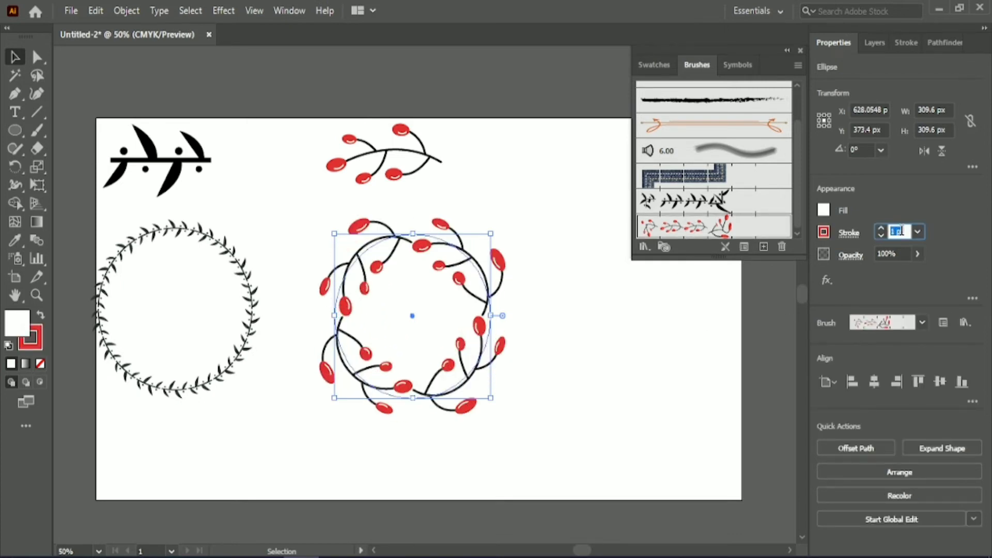
key(Down)
key(Down)
key(Down)
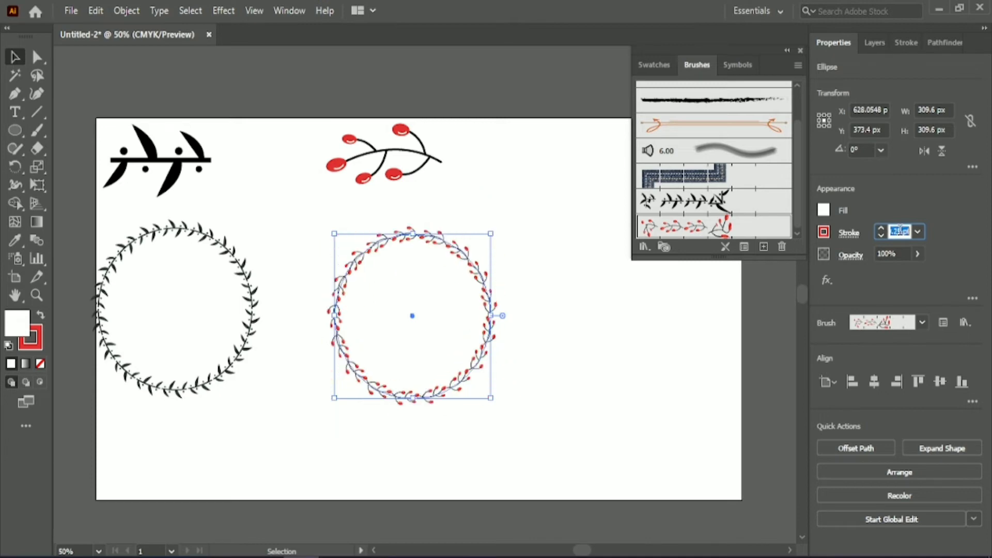
key(Up)
key(Up)
key(Down)
click(556, 387)
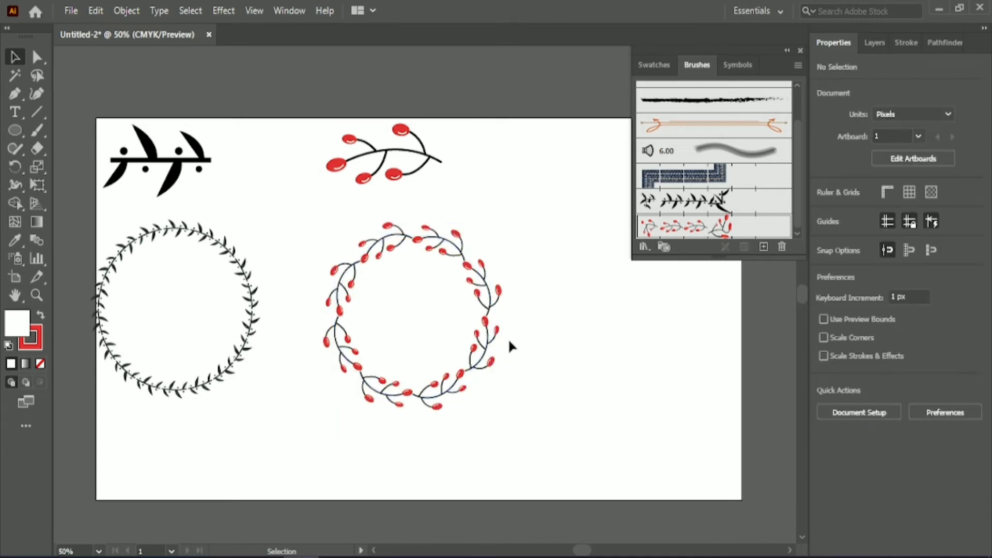
Move the berry wreath left and centre each branch horizontally over its matching wreath.
drag(495, 337, 465, 337)
drag(349, 106, 427, 223)
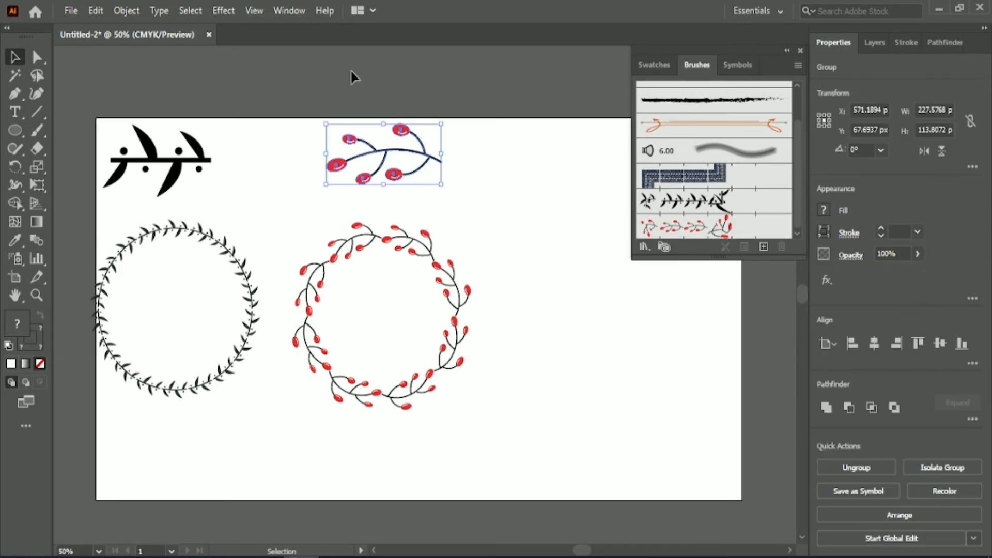
drag(391, 92, 429, 243)
click(874, 382)
drag(184, 111, 216, 241)
click(874, 382)
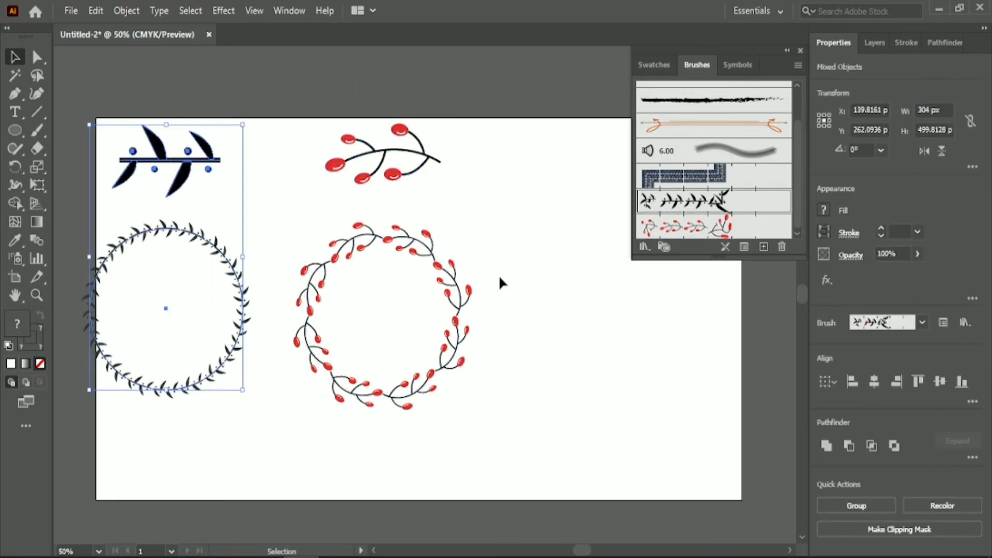
Nudge the berry branch and its wreath together about 40 px left, closer to the leaf wreath.
drag(343, 81, 412, 262)
key(Left)
key(Left)
key(Left)
key(Left)
key(Left)
key(Left)
key(Left)
key(Left)
key(Left)
key(Left)
key(Left)
key(Left)
key(Left)
key(Left)
key(Left)
key(Left)
key(Left)
key(Left)
key(Left)
key(Left)
key(Left)
key(Left)
key(Left)
key(Left)
key(Left)
key(Left)
key(Left)
key(Left)
key(Left)
key(Left)
key(Left)
key(Left)
key(Left)
key(Left)
key(Left)
key(Left)
key(Left)
key(Left)
key(Left)
key(Left)
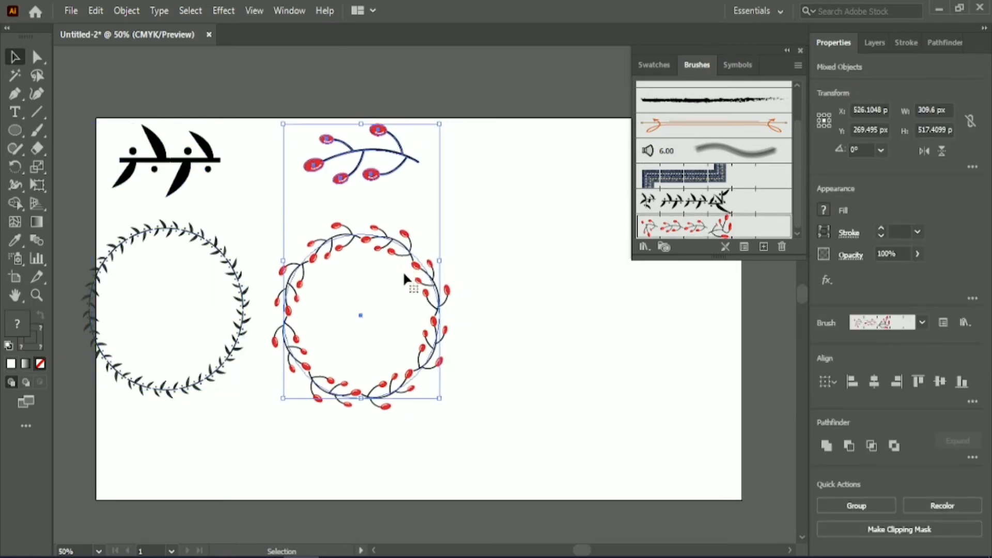
click(507, 236)
Draw a horizontal line about 382 px long right of the berry wreath with a 6 pt light blue stroke.
scroll(593, 546, right, 5)
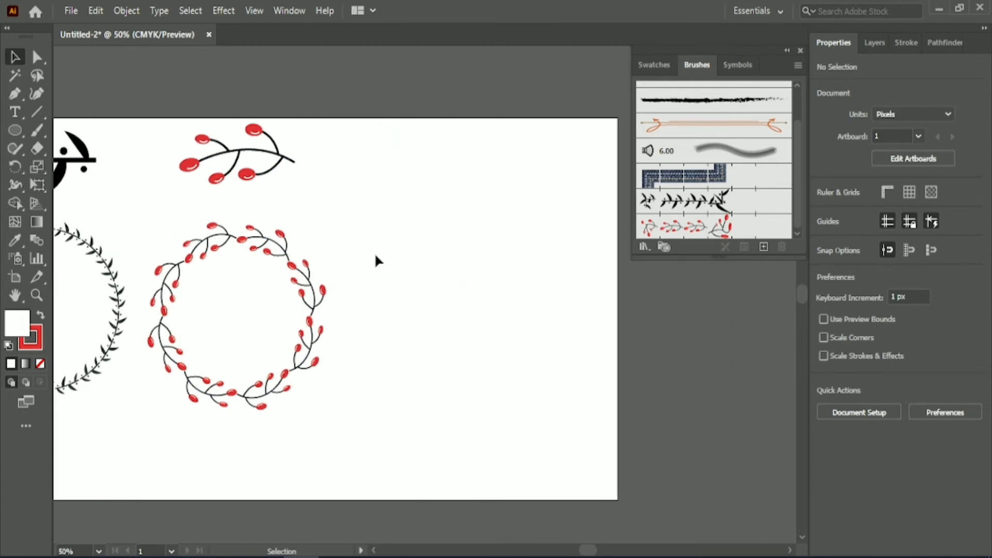
click(36, 112)
drag(377, 233, 569, 234)
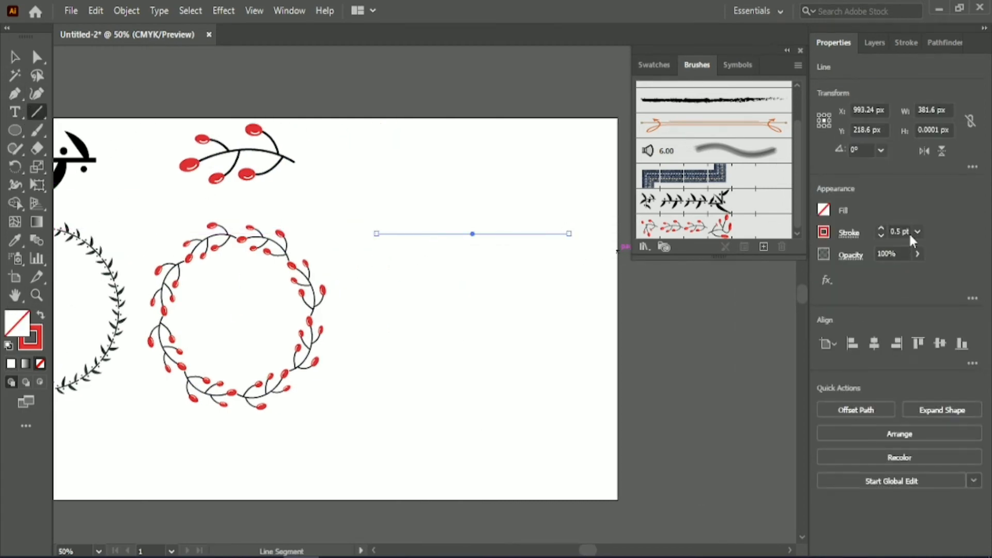
text(6)
key(Return)
click(824, 232)
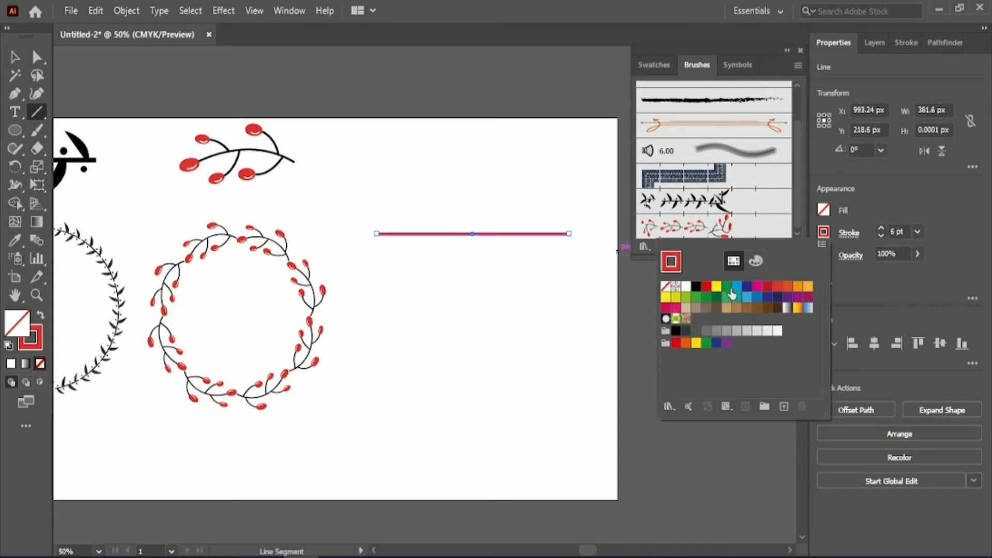
click(745, 295)
click(516, 154)
click(11, 57)
click(302, 131)
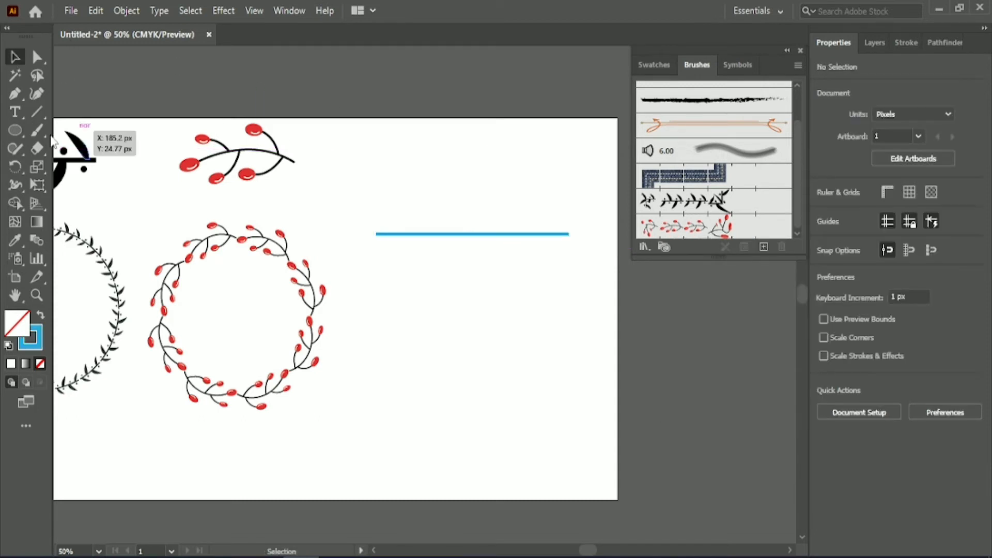
Draw a circle about 17 px in diameter below the line's left end, filled light blue without a stroke.
click(15, 130)
drag(395, 252, 406, 261)
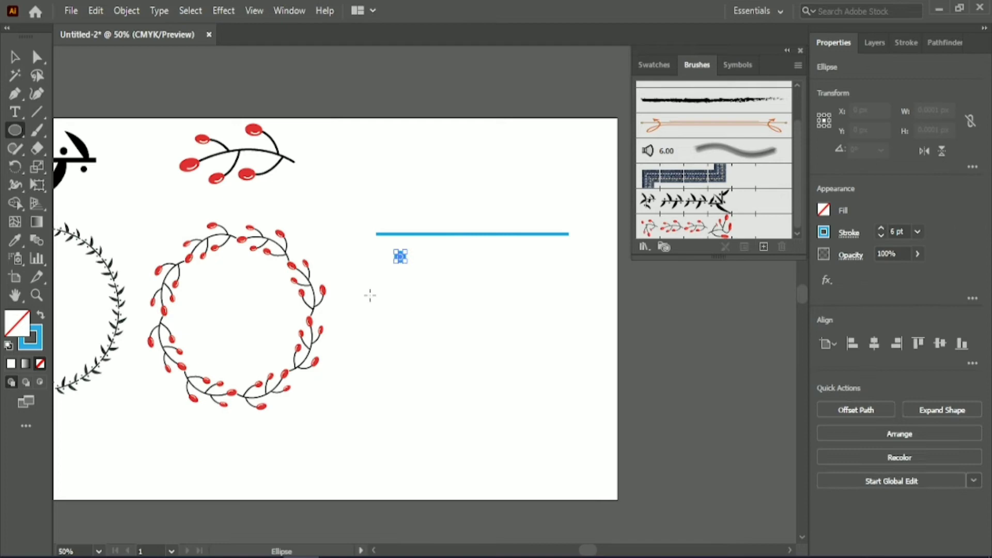
click(42, 317)
mouse_move(15, 130)
mouse_down()
mouse_move(78, 164)
mouse_move(83, 181)
mouse_up()
scroll(400, 274, up, 1)
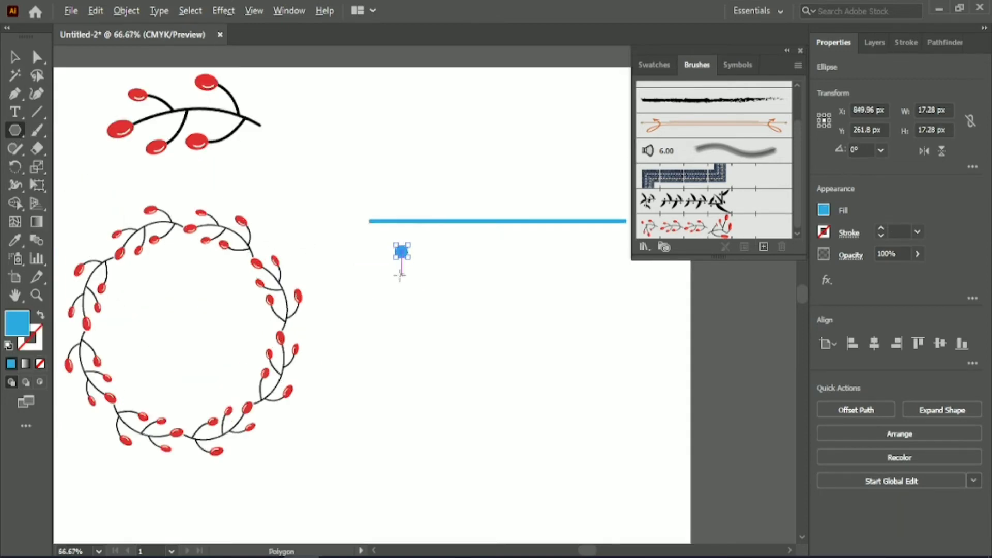
scroll(400, 274, up, 1)
drag(443, 223, 448, 245)
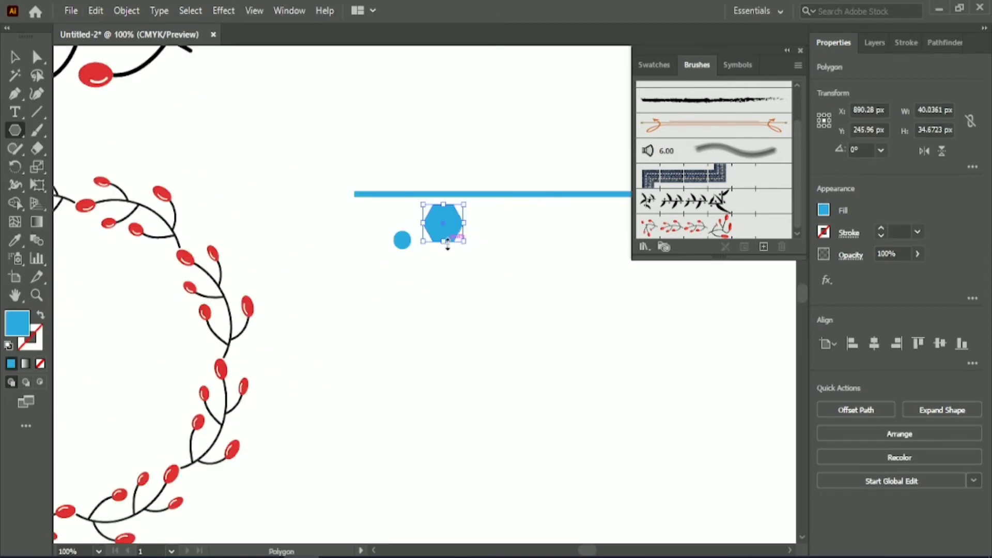
key(ctrl+z)
Draw a small light blue five-pointed star just below the line, beside the circle.
drag(14, 130, 93, 202)
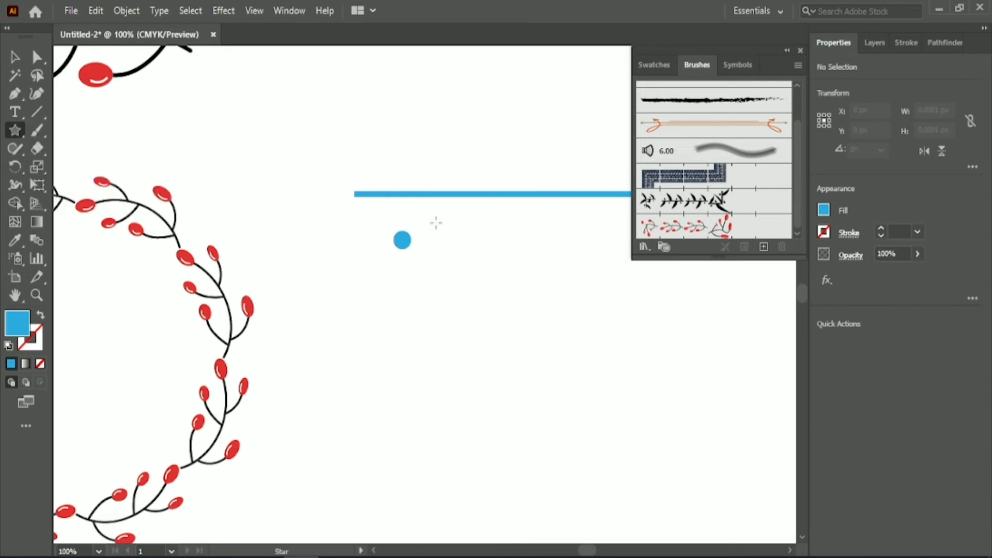
mouse_move(435, 222)
mouse_down()
mouse_move(465, 233)
mouse_move(440, 235)
mouse_up()
key(v)
drag(588, 550, 602, 552)
Change the horizontal line's stroke colour to light orange with C 0, M 37, Y 69.41 and K 0.
drag(254, 160, 361, 258)
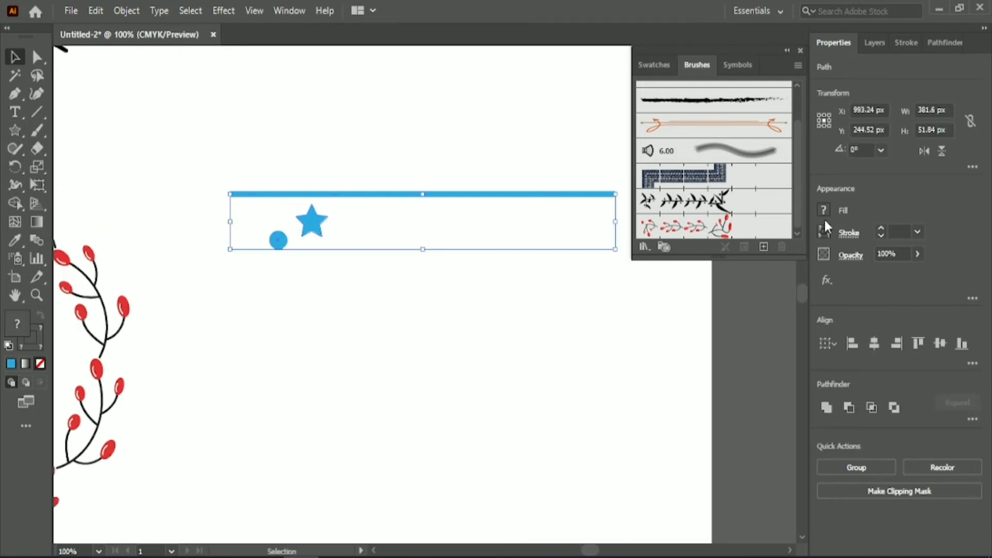
click(451, 281)
click(436, 194)
click(823, 232)
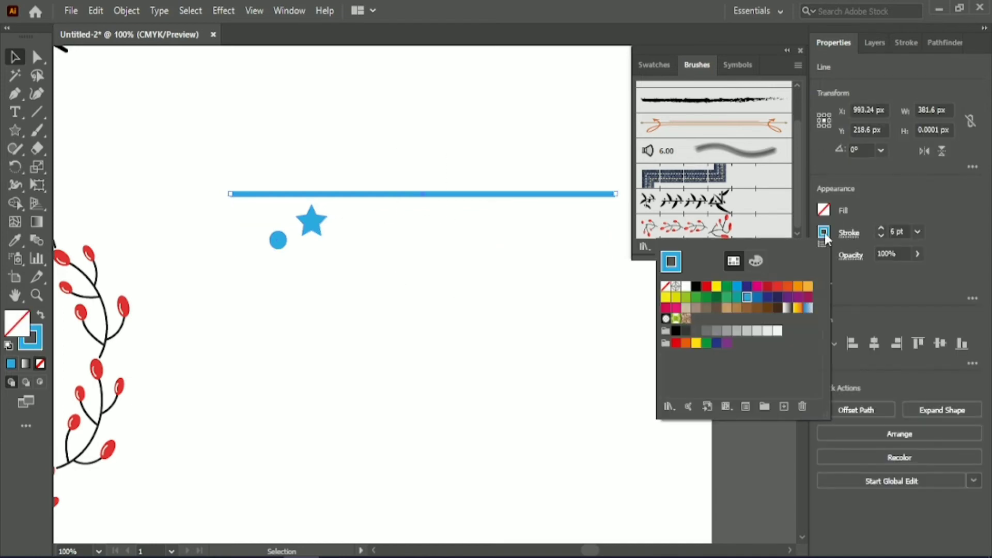
click(805, 294)
click(756, 261)
click(696, 383)
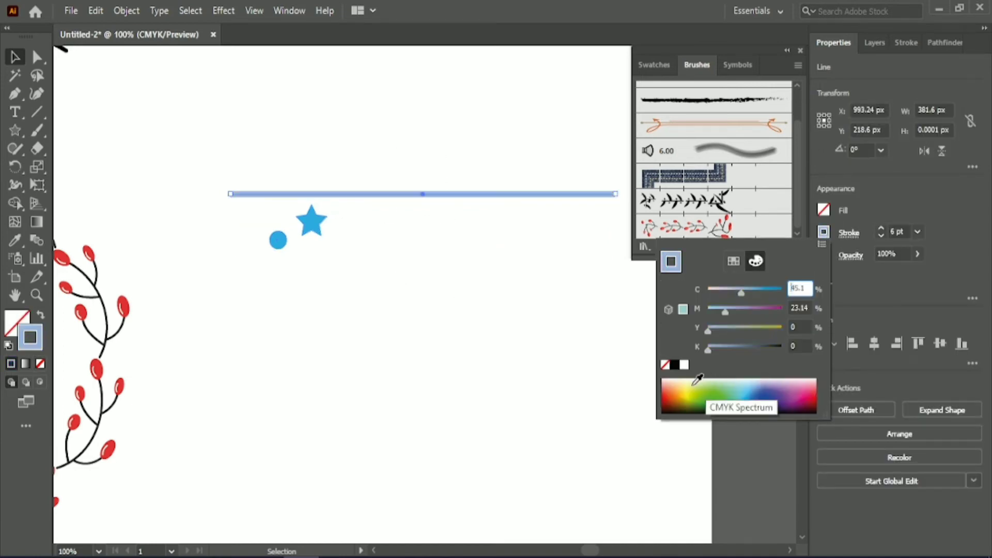
drag(697, 380, 682, 382)
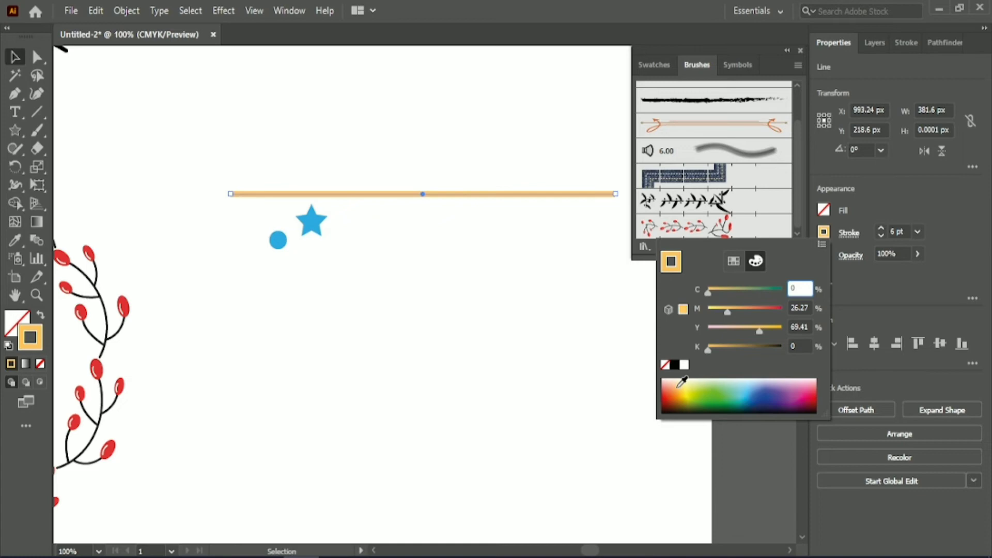
click(741, 309)
click(735, 309)
click(888, 197)
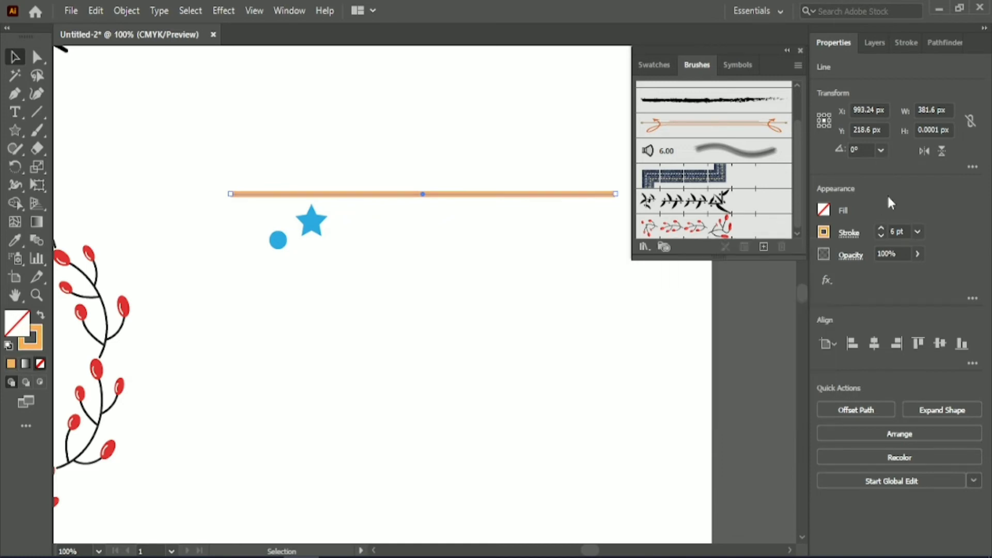
Sample the line's orange colour with the Eyedropper as the fill of the star and circle.
drag(233, 215, 310, 247)
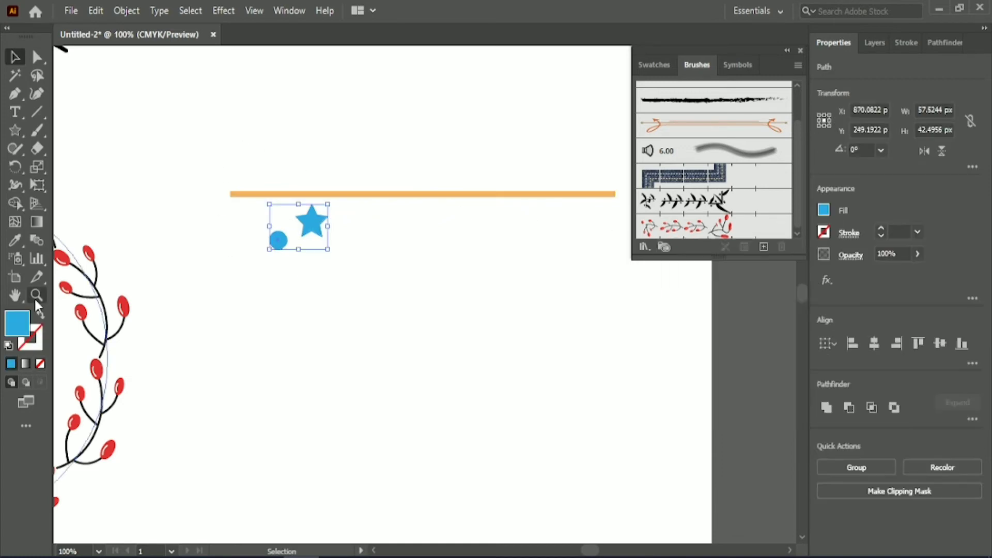
click(14, 240)
click(299, 192)
key(v)
click(228, 113)
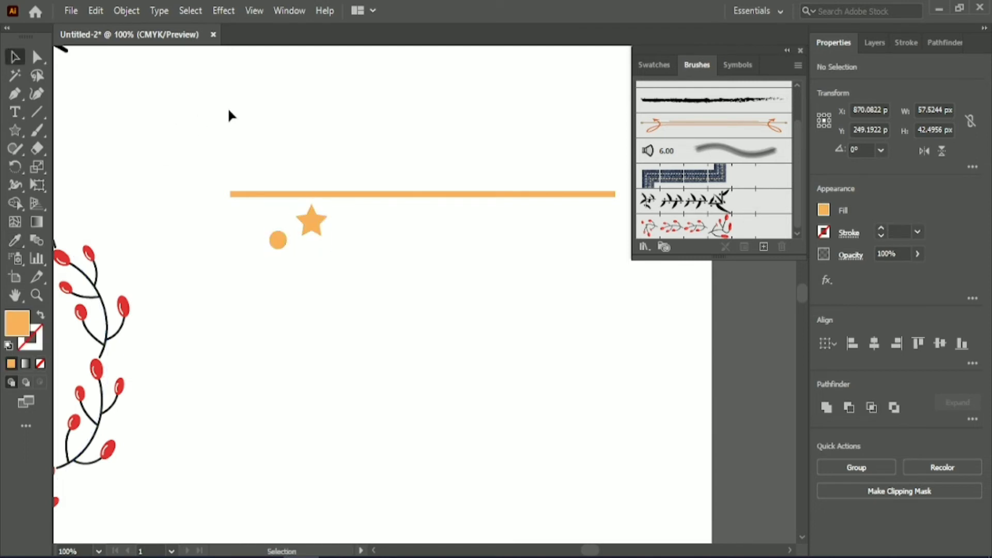
Place the star, about 35 px wide, under the line's left end with the circle, about 15 px wide, vertically centred beside it.
click(278, 241)
drag(312, 226, 265, 218)
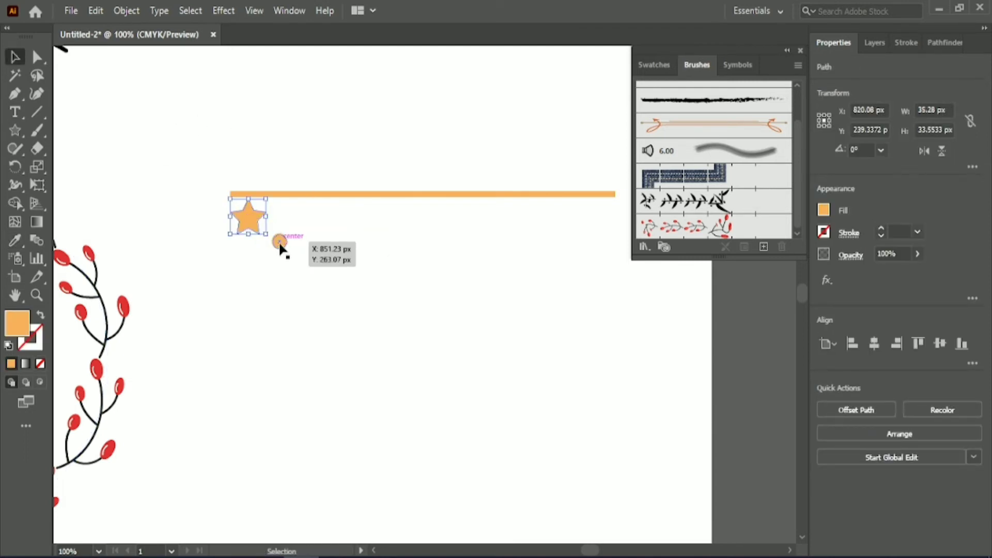
click(213, 146)
drag(213, 147, 277, 213)
click(315, 252)
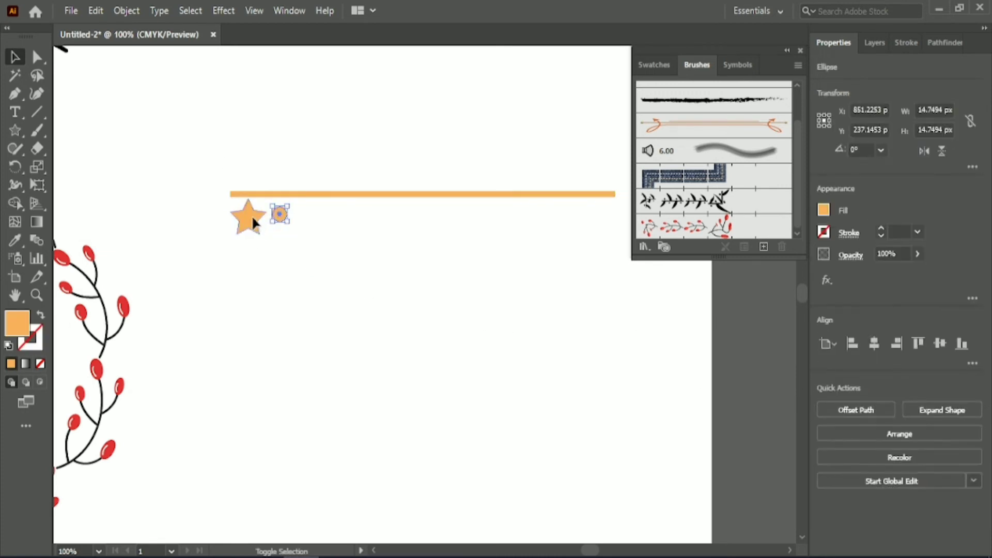
shift+click(251, 219)
click(362, 261)
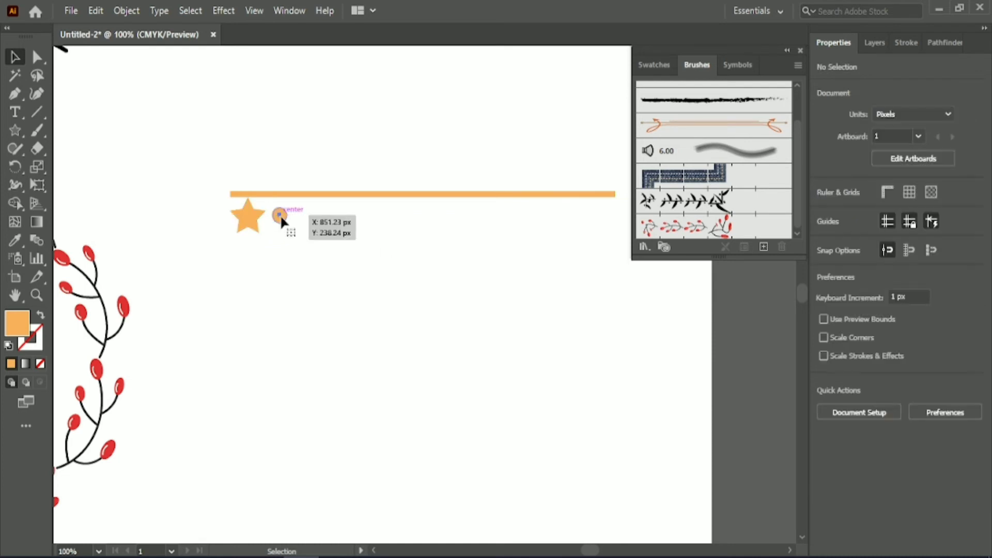
Nudge the circle 4 px left towards the star and group the two shapes.
click(280, 214)
key(Left)
key(Left)
key(Left)
key(Left)
click(269, 261)
drag(243, 252, 278, 216)
key(ctrl+g)
click(321, 253)
Copy the star-and-circle group to its right and repeat the copy until seven evenly spaced groups run beneath the line.
click(333, 217)
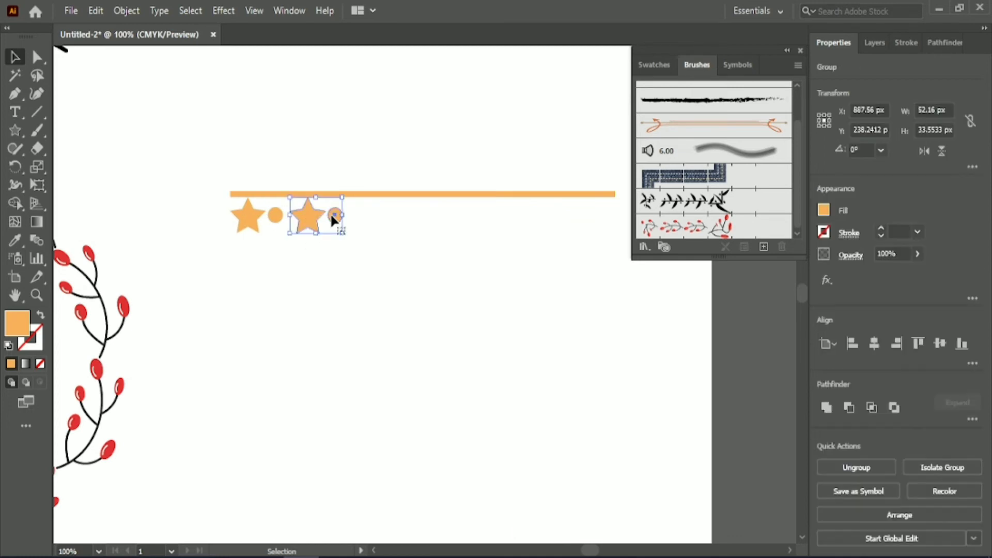
key(ctrl+d)
key(ctrl+d)
key(ctrl+d)
key(ctrl+d)
key(ctrl+d)
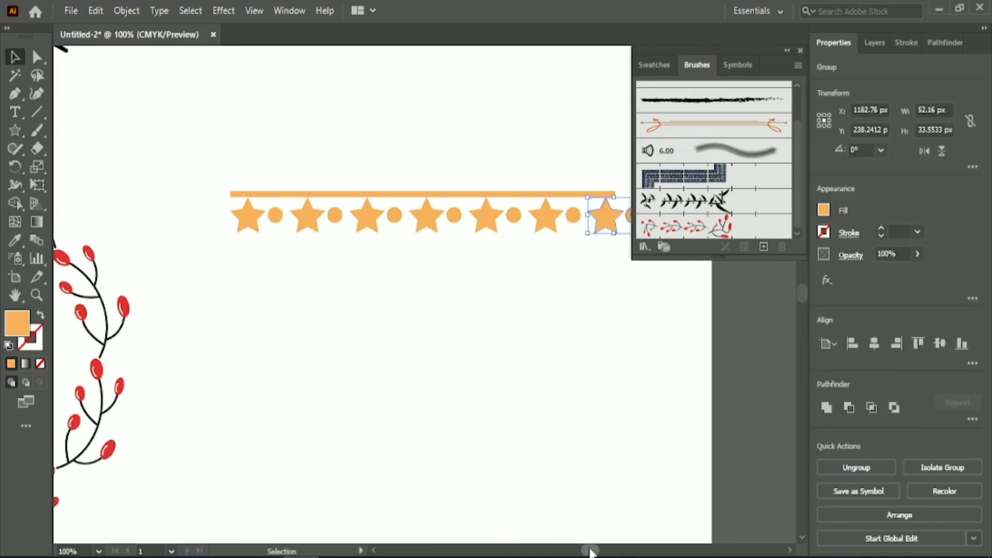
mouse_move(591, 552)
mouse_down()
mouse_move(583, 547)
mouse_move(594, 549)
mouse_up()
click(450, 317)
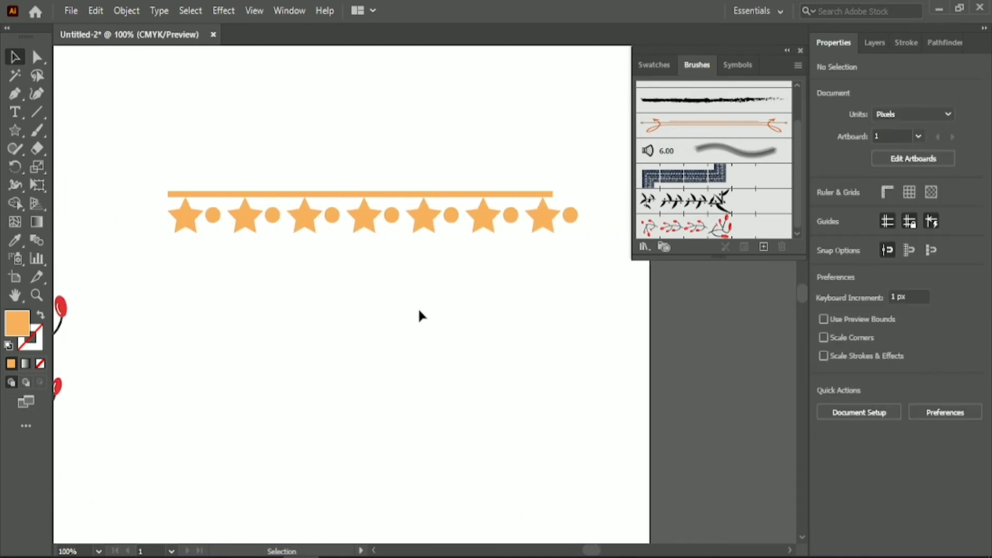
Extend the line's right end to the last circle and align their right edges.
click(404, 194)
key(a)
click(553, 194)
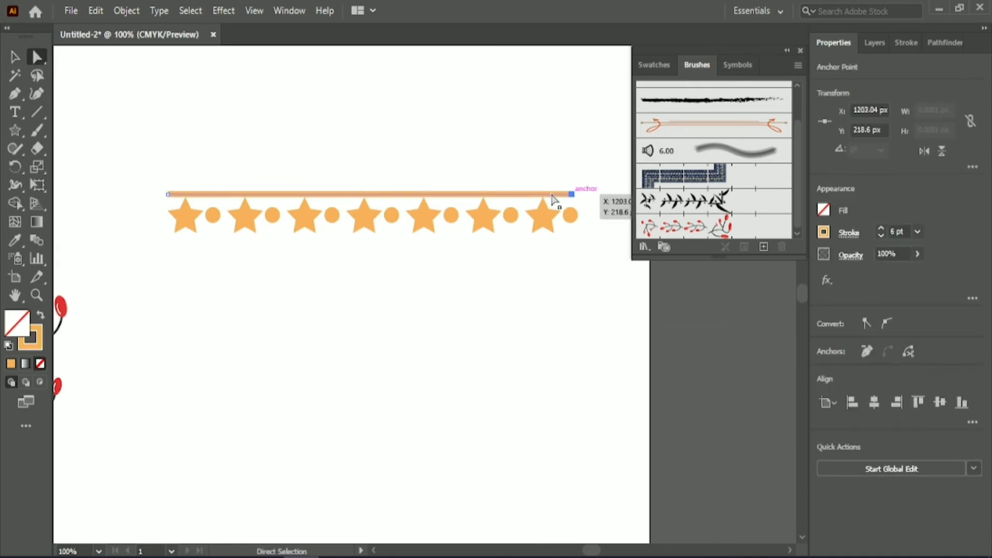
key(Right)
click(14, 57)
drag(150, 185, 221, 259)
drag(576, 162, 598, 237)
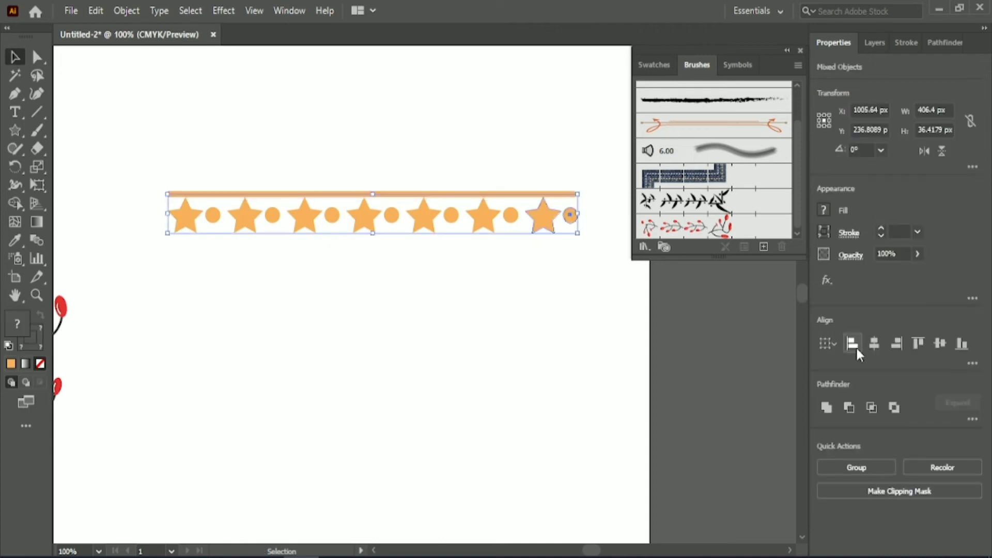
click(897, 344)
click(445, 309)
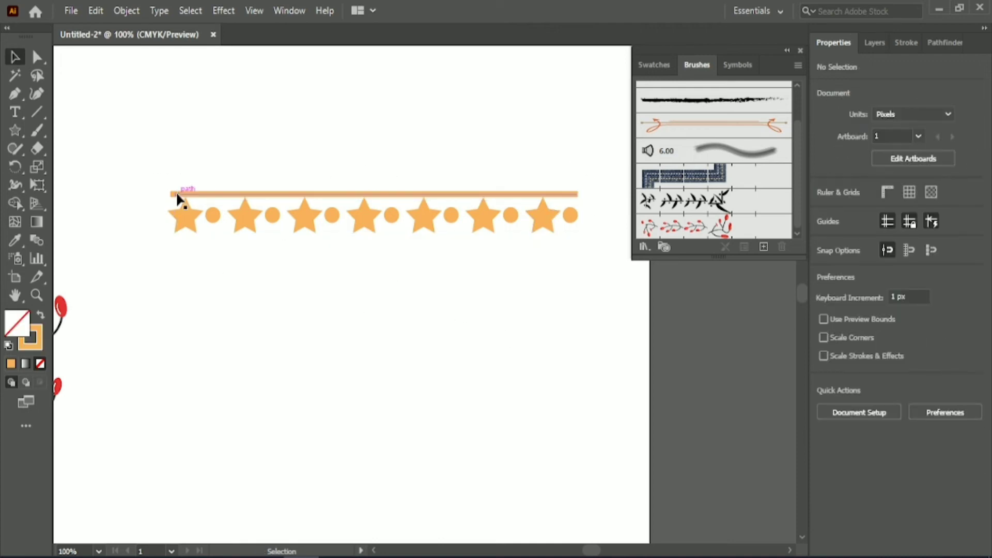
Extend the line's left end so that it lines up with the first star's left edge.
click(177, 195)
key(a)
click(172, 194)
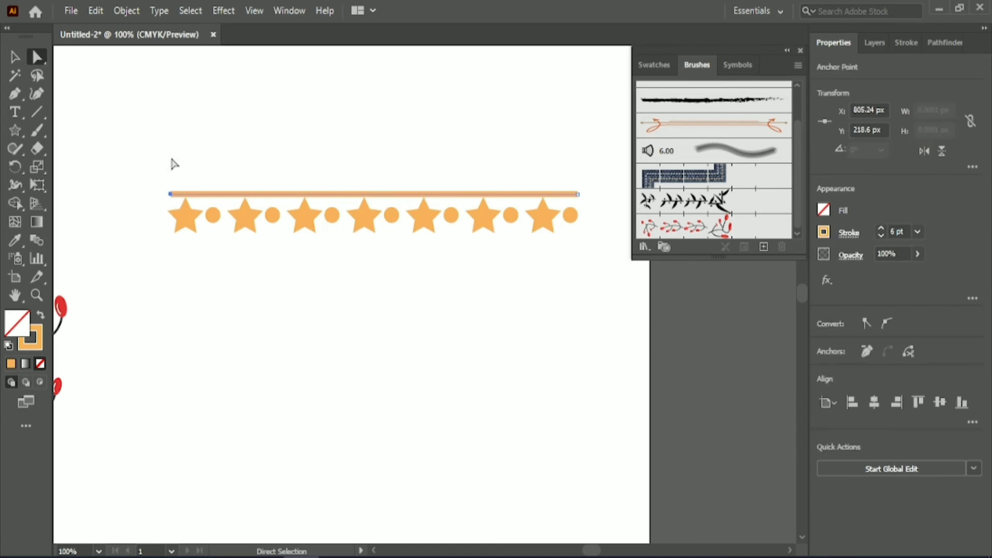
click(15, 57)
drag(132, 139, 251, 304)
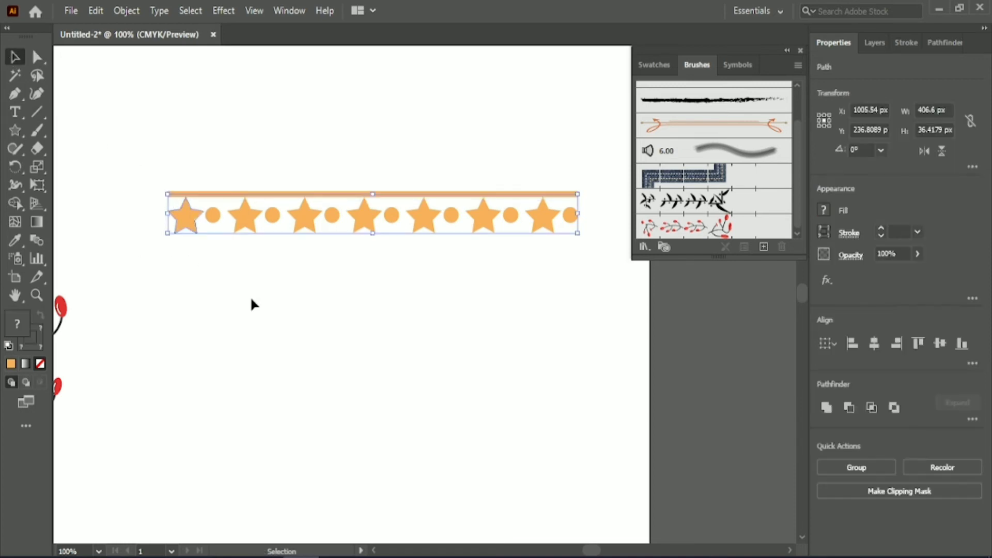
click(391, 233)
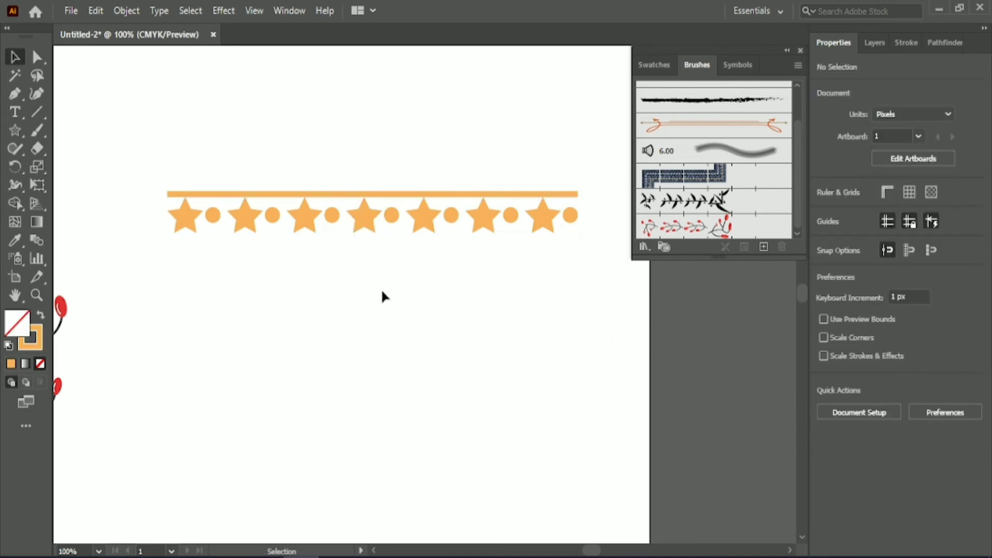
Group the line with the row of stars and circles and move the group up level with the berry branch.
key(ctrl+minus)
key(ctrl+minus)
drag(594, 550, 582, 550)
drag(360, 194, 532, 325)
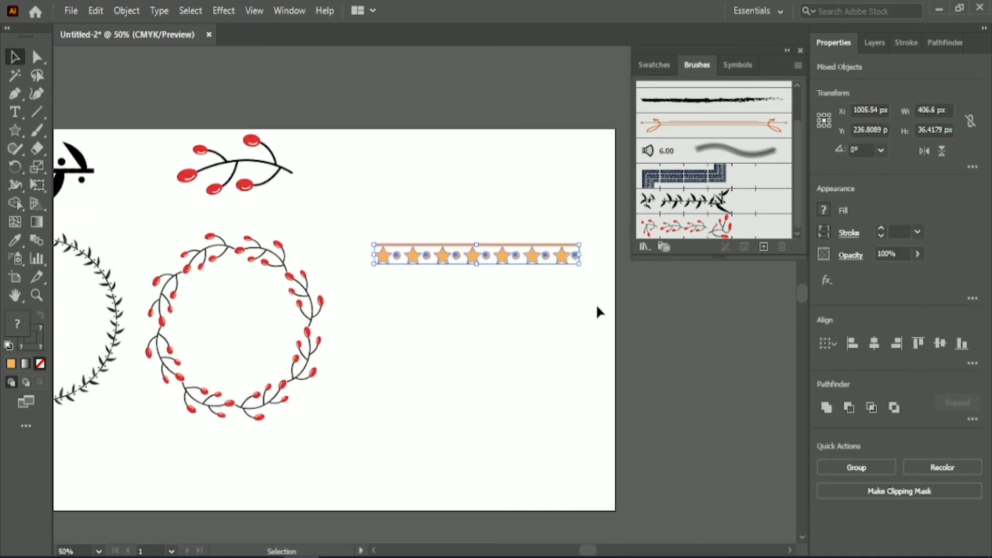
click(862, 467)
mouse_move(498, 259)
mouse_down()
mouse_move(471, 166)
mouse_move(475, 190)
mouse_up()
click(473, 253)
Create a pattern brush named star from the star border, with Approximate path fit and Hue Shift colorization.
click(764, 247)
click(439, 361)
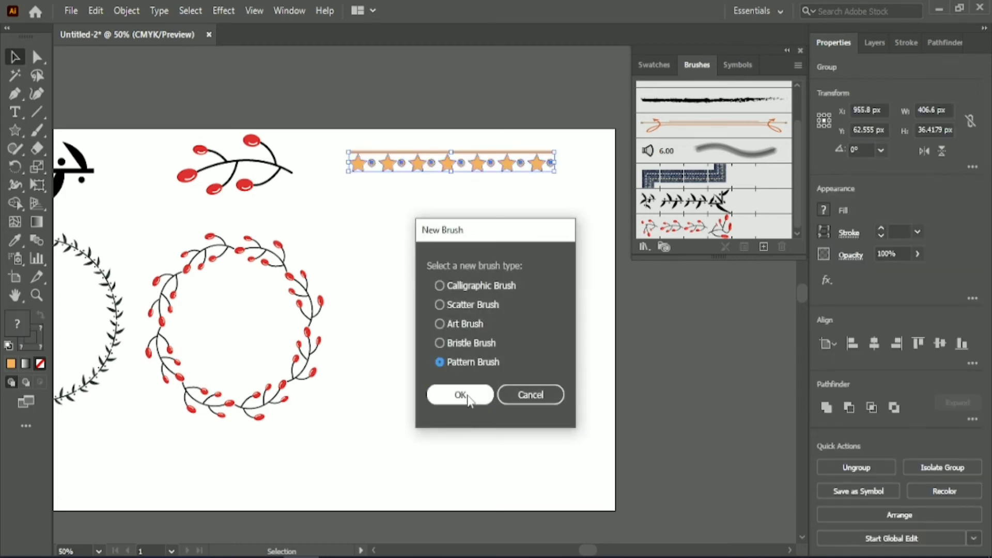
click(459, 395)
click(585, 227)
click(585, 228)
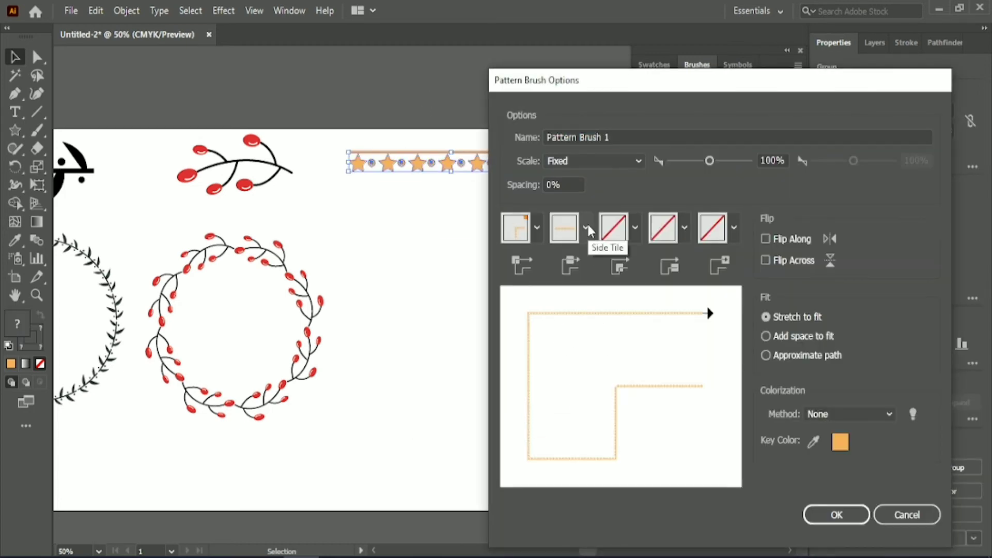
click(630, 136)
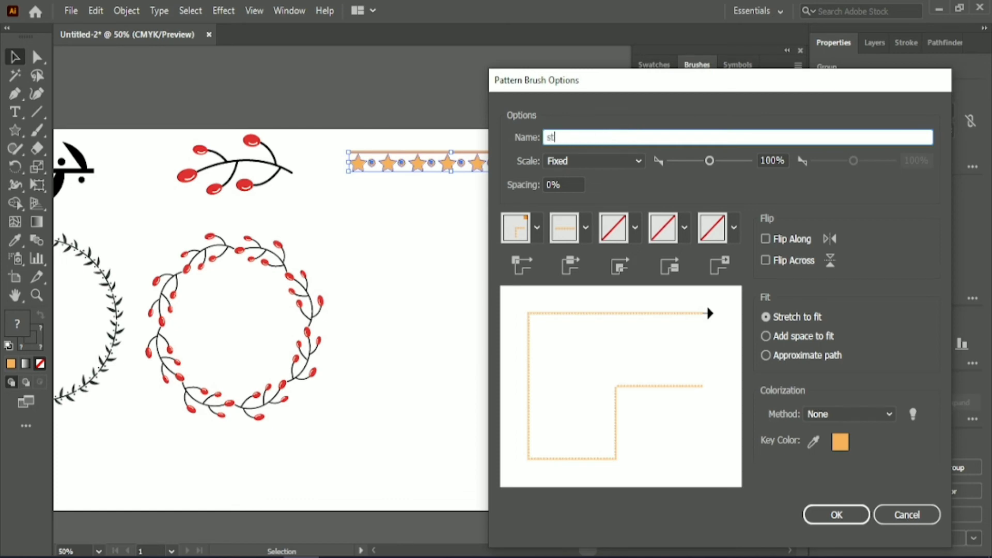
text(star)
click(765, 355)
click(850, 414)
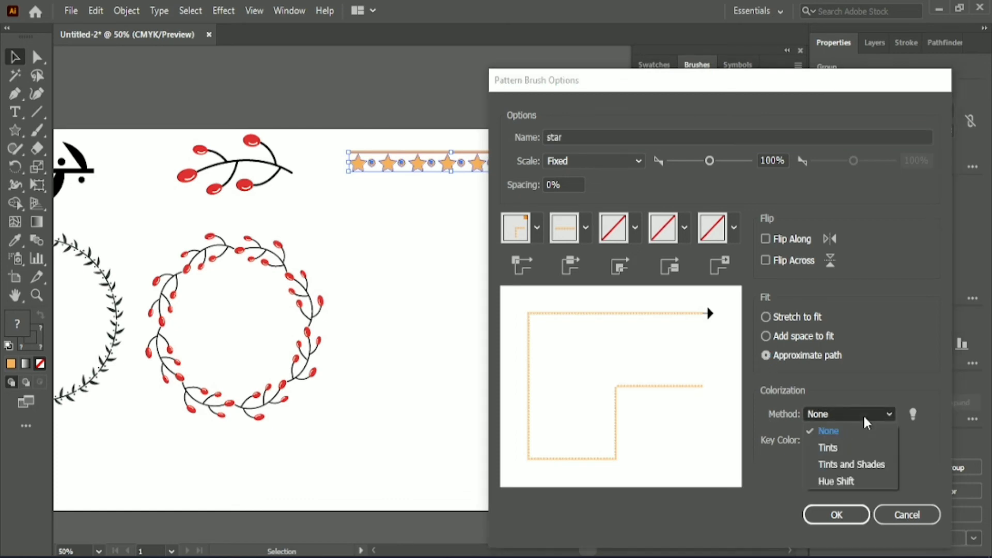
click(827, 481)
click(836, 514)
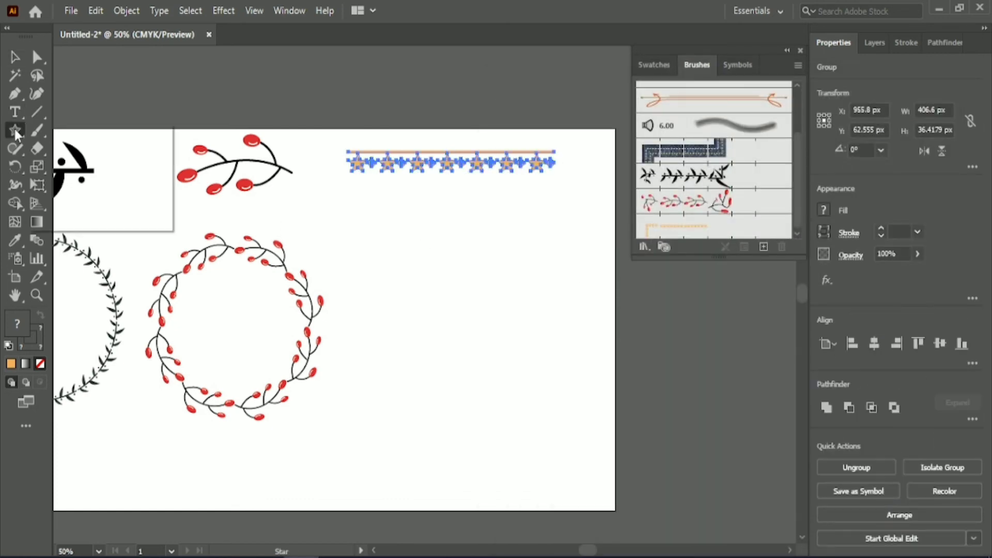
Draw a circle about 341 px in diameter below the star border and apply the star brush to it.
drag(14, 130, 93, 166)
key(ctrl+shift+a)
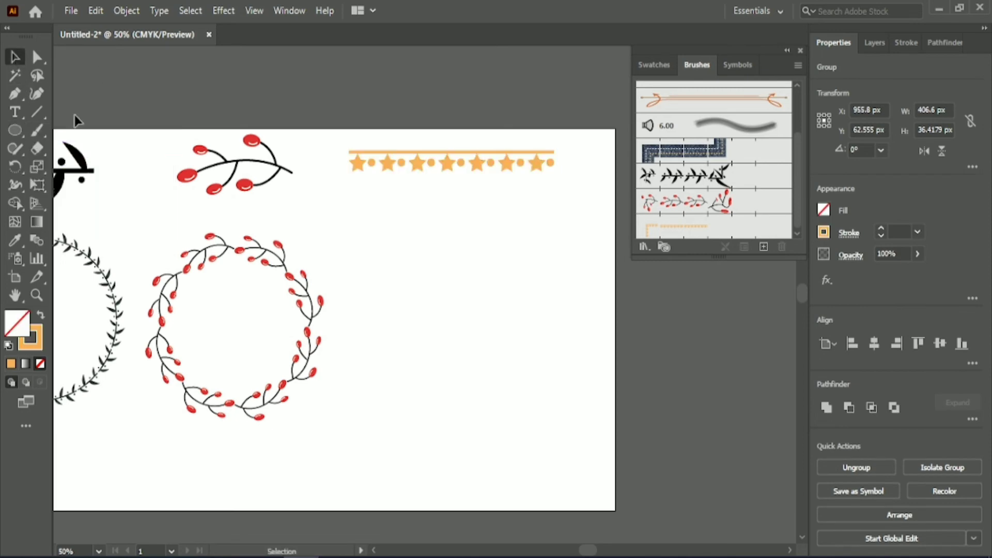
drag(371, 249, 545, 428)
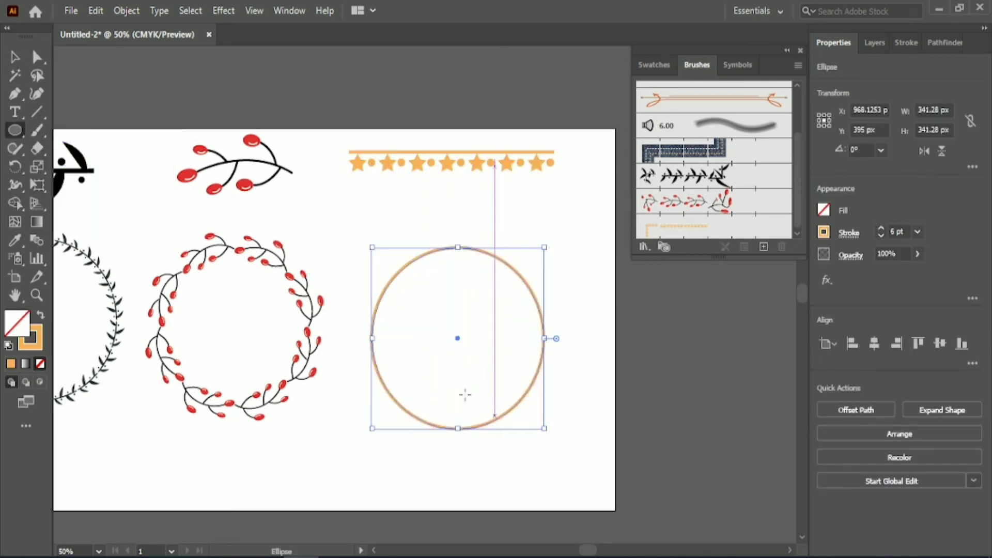
click(21, 56)
click(698, 235)
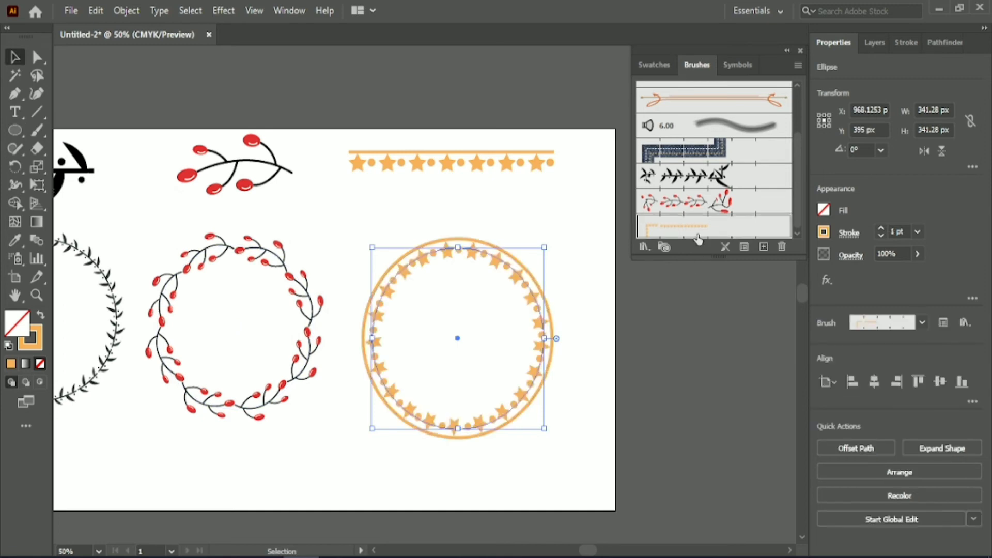
Set the star wreath's stroke weight to 0.75 pt.
click(897, 231)
key(Up)
key(Up)
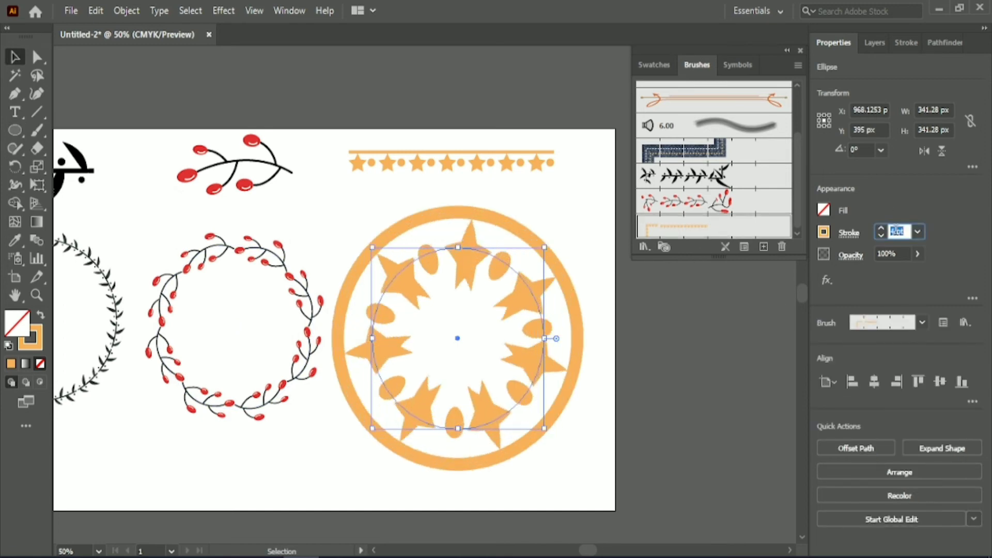
key(Down)
key(Down)
key(Down)
click(753, 380)
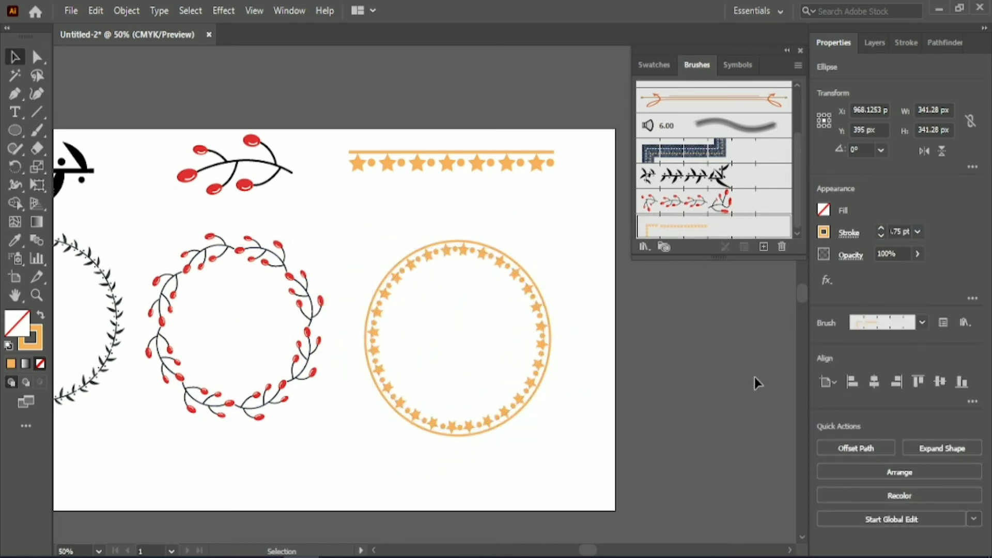
Recolour the star wreath's stroke, trying the yellow swatch and settling on a custom salmon pink.
drag(588, 549, 584, 550)
click(555, 395)
click(824, 233)
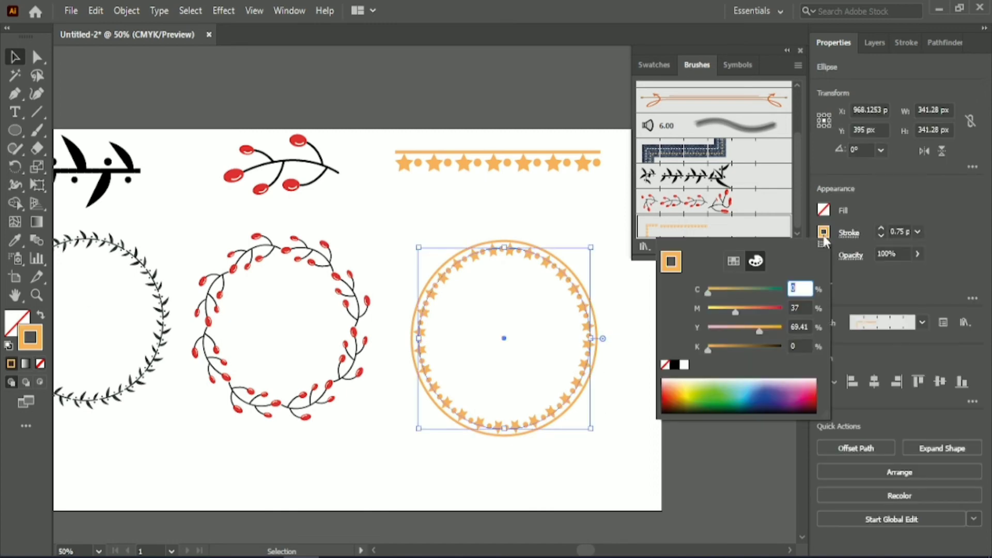
click(734, 262)
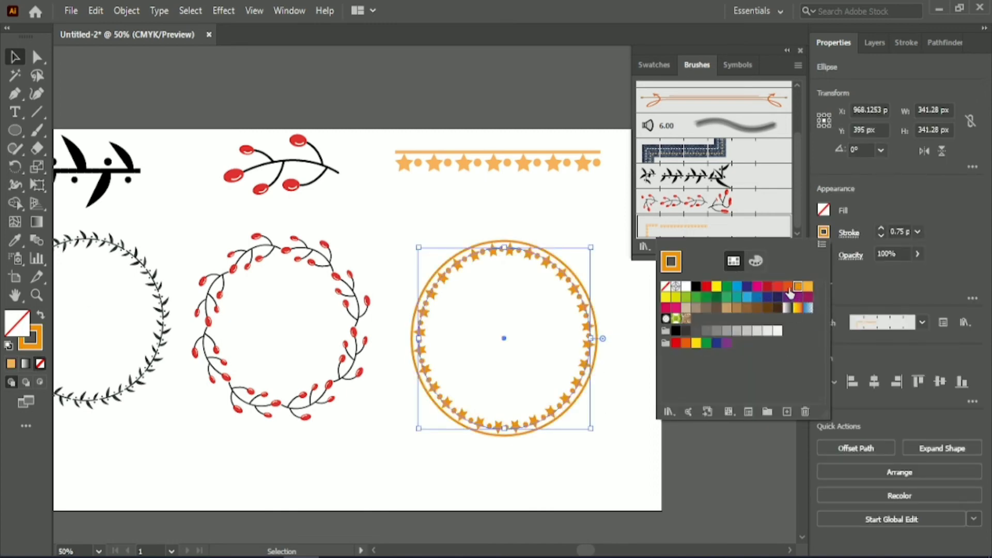
click(717, 287)
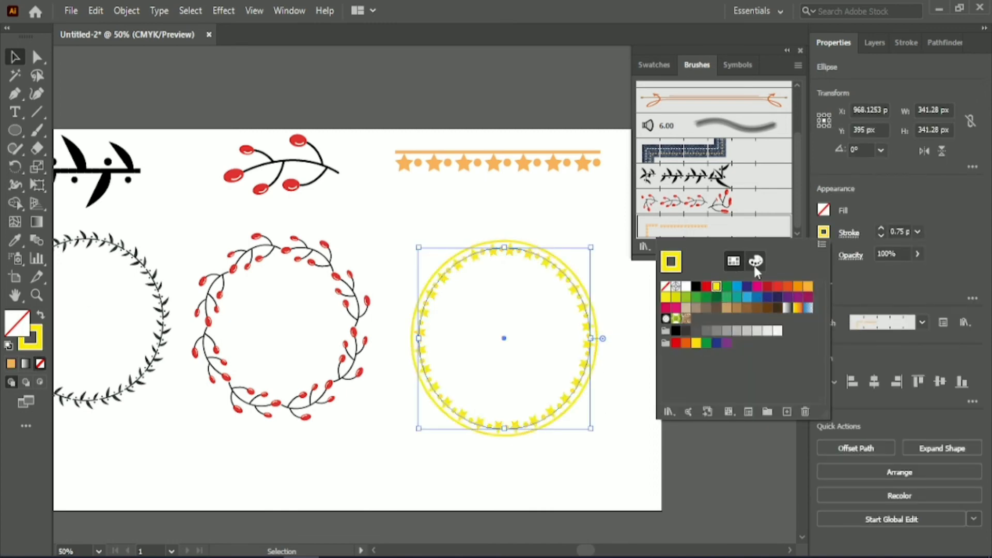
click(755, 261)
click(736, 327)
click(755, 309)
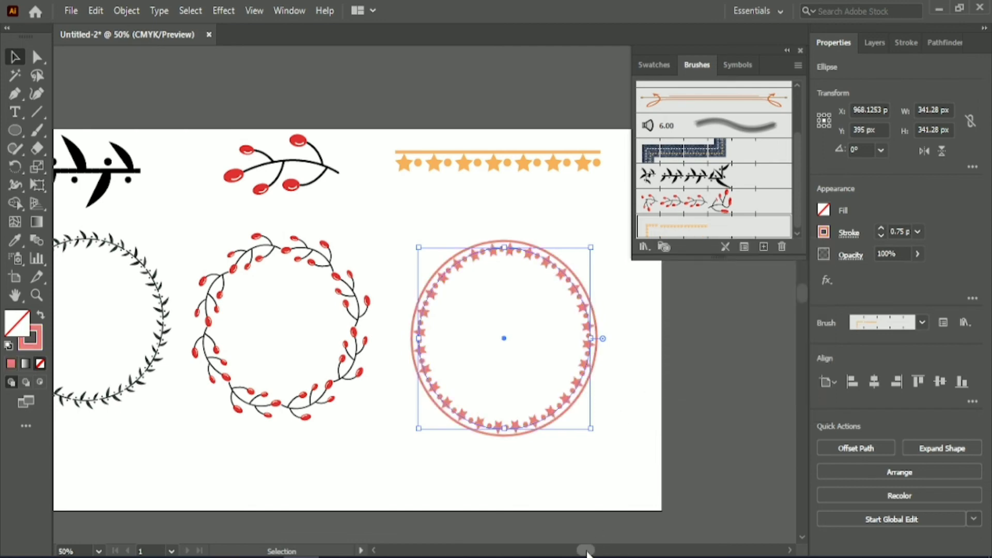
drag(586, 551, 581, 551)
click(488, 471)
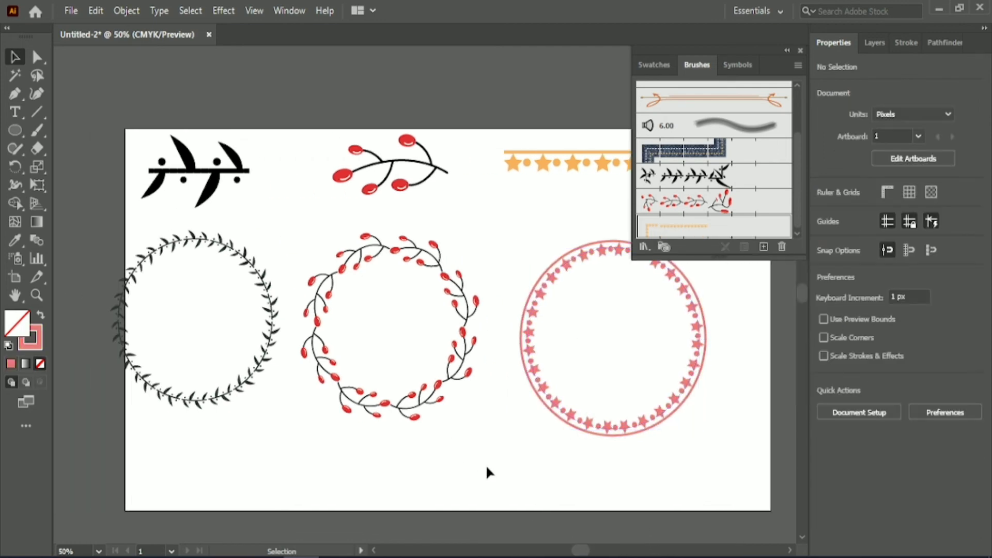
Recolour the berry wreath's stroke so its berries are blue.
click(455, 375)
click(822, 232)
click(754, 385)
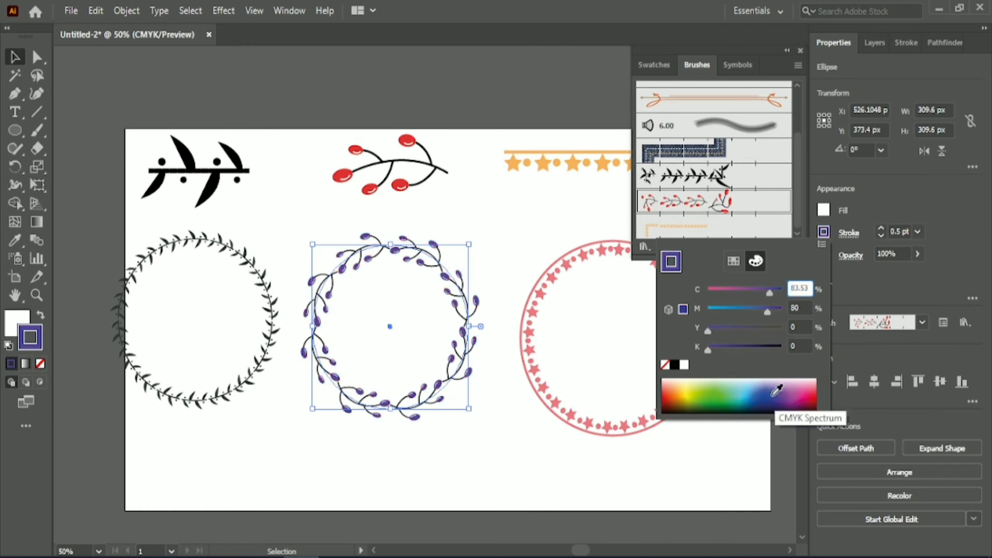
click(502, 462)
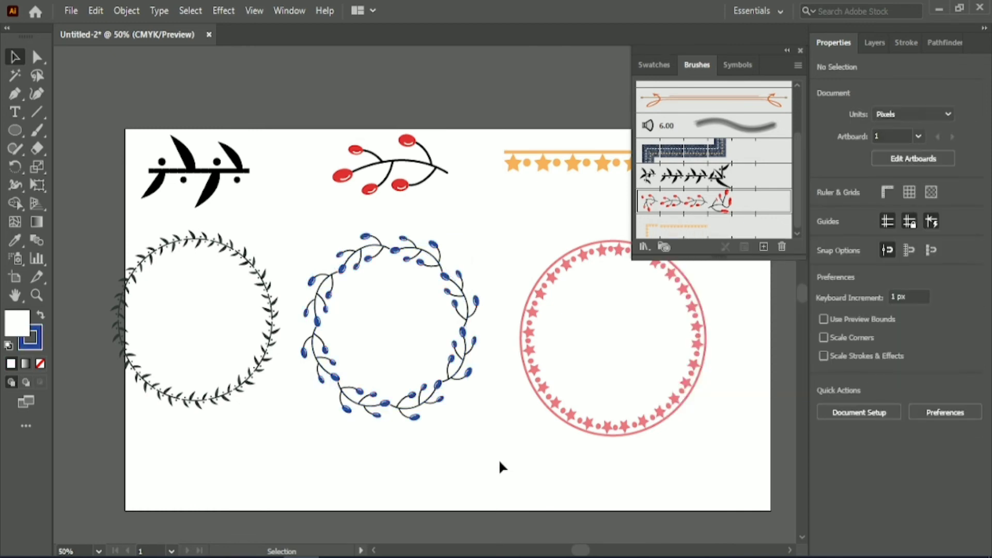
Align the star border and the star wreath on their horizontal centres.
scroll(500, 467, down, 1)
drag(579, 549, 581, 549)
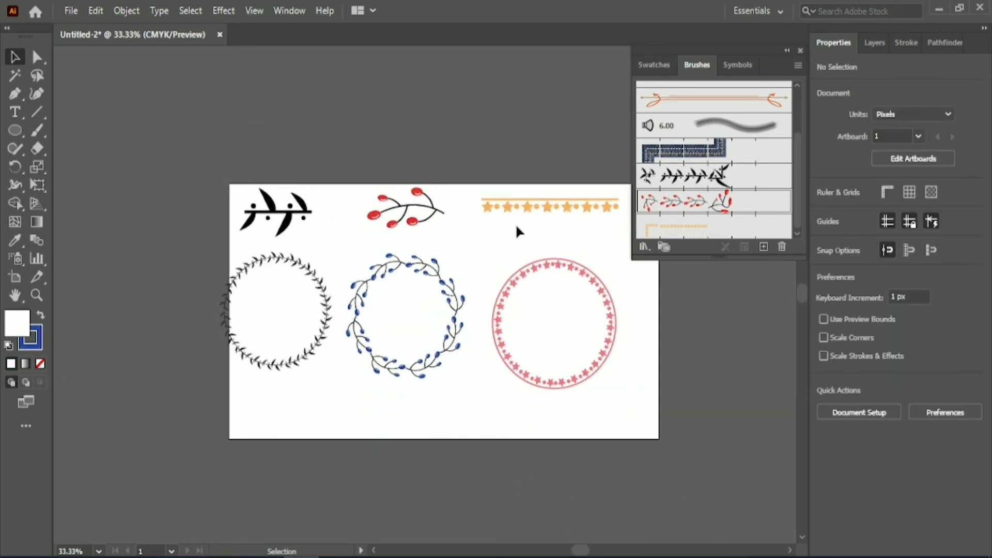
drag(532, 164, 571, 290)
click(872, 382)
click(655, 324)
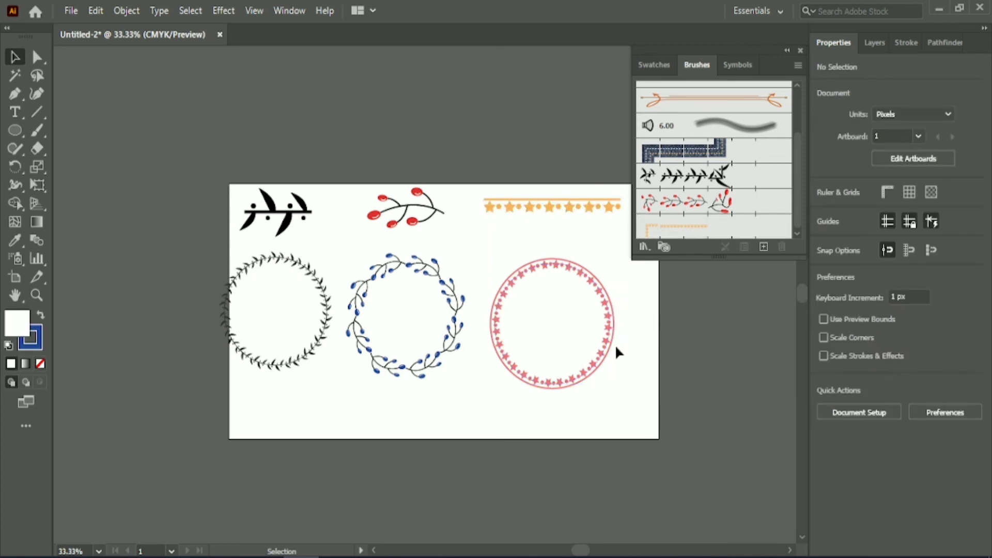
Nudge the star wreath up level with the other wreaths and slightly to the right.
click(611, 327)
key(Up)
key(Up)
key(Up)
key(Up)
key(Up)
key(Up)
key(Up)
key(Up)
key(Up)
key(Up)
key(Up)
key(Up)
key(Up)
key(Up)
key(Up)
key(Up)
key(Up)
key(Up)
key(Up)
key(Up)
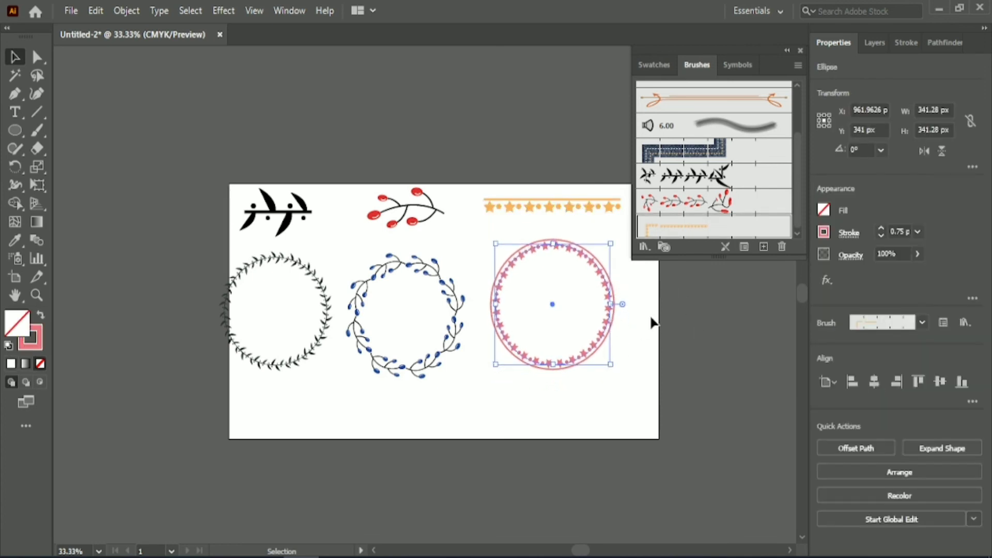
key(Right)
key(Right)
key(Right)
key(Right)
key(Right)
key(Right)
key(Right)
key(Right)
key(Right)
key(Right)
key(Right)
Align the three wreaths on their vertical centres, and do the same for the three source motifs above them.
drag(130, 290, 525, 332)
click(925, 383)
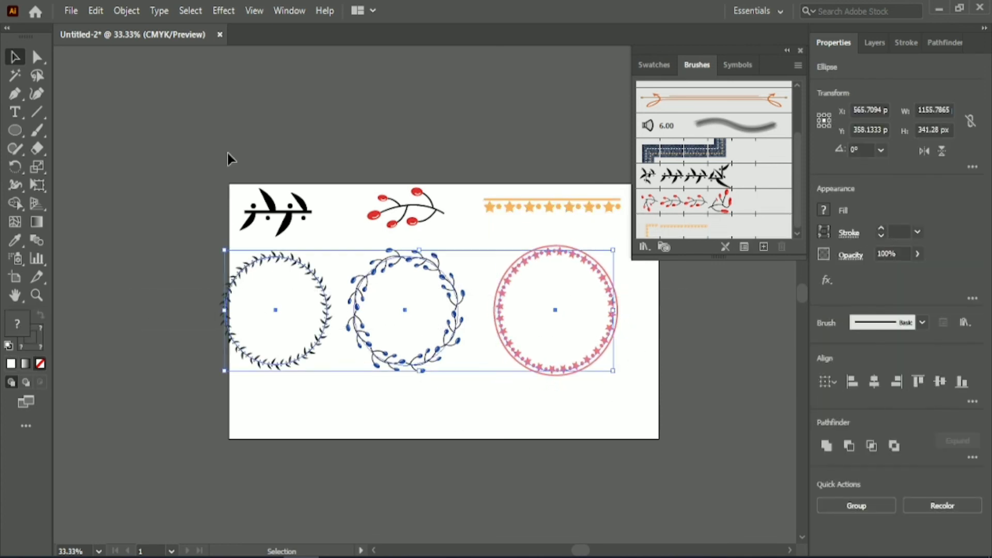
drag(227, 153, 625, 238)
click(943, 344)
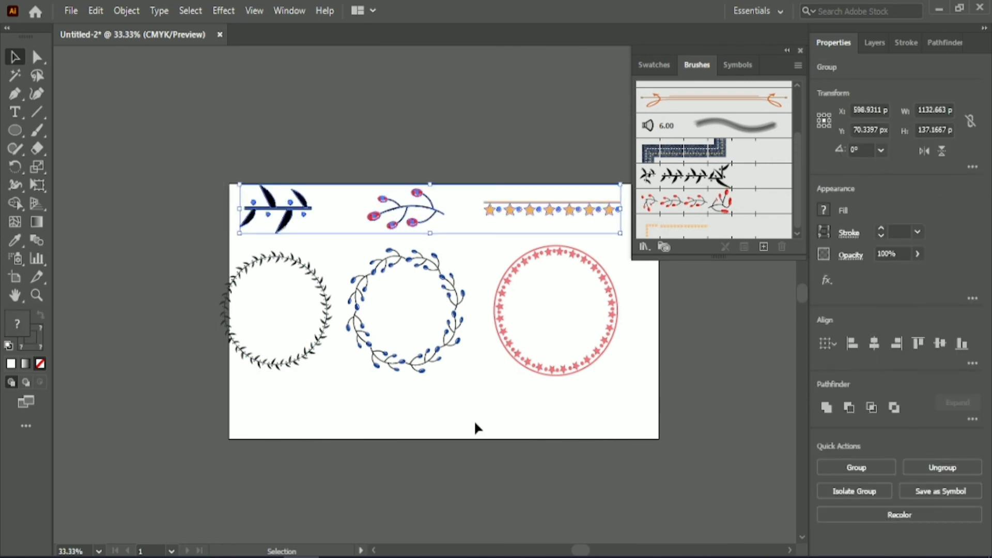
Group the three source motifs together and the three wreaths together as separate groups.
click(819, 469)
drag(165, 429, 532, 331)
click(882, 505)
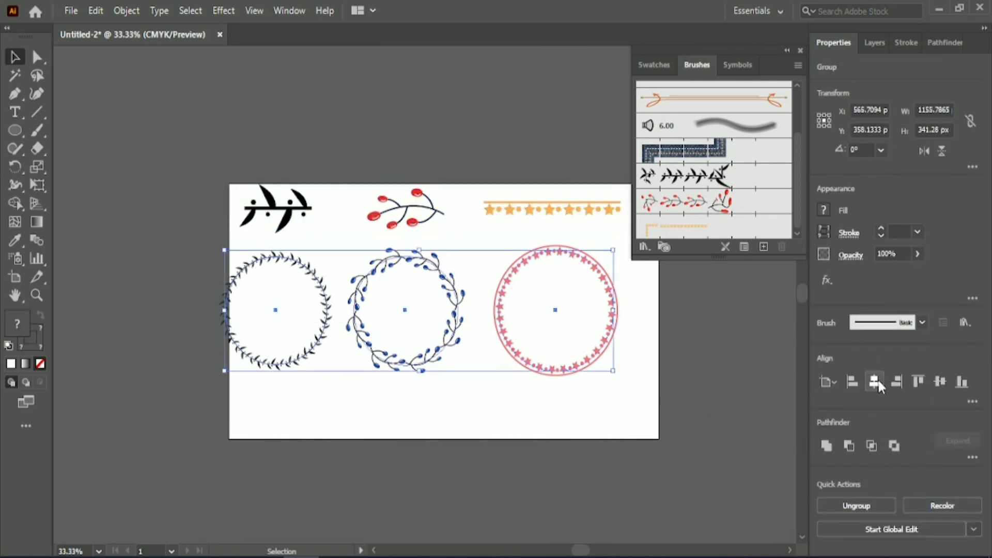
Centre the motif group and the wreath group horizontally on the artboard and place both lower.
drag(544, 263, 569, 331)
drag(260, 164, 535, 239)
click(874, 343)
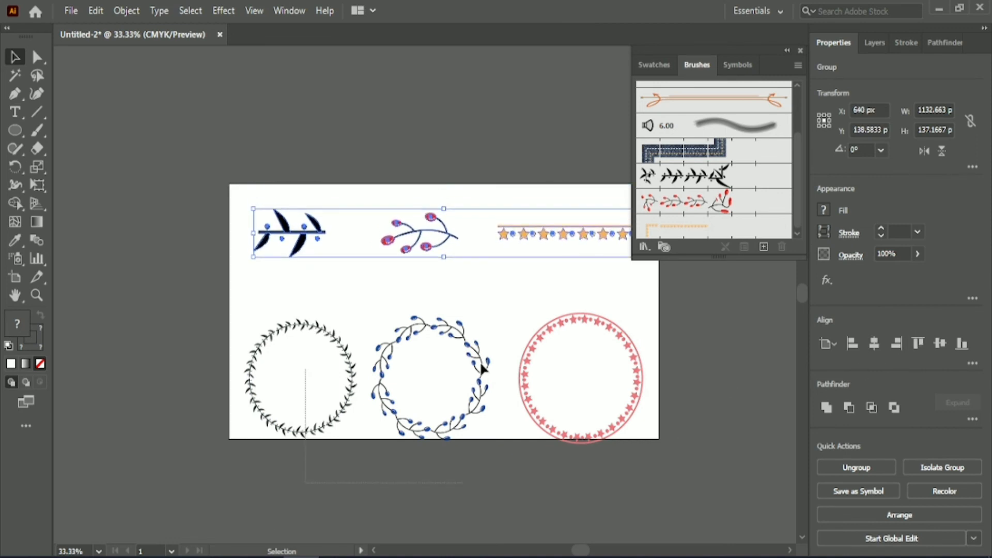
Move the wreath group up in large increments until it sits just below the motif group.
click(534, 342)
key(shift+Up)
key(shift+Up)
key(shift+Up)
key(shift+Up)
key(shift+Up)
key(shift+Up)
key(shift+Up)
key(shift+Up)
key(shift+Up)
key(shift+Up)
key(shift+Up)
key(shift+Up)
key(shift+Up)
key(shift+Up)
key(shift+Up)
key(shift+Up)
key(shift+Up)
key(shift+Up)
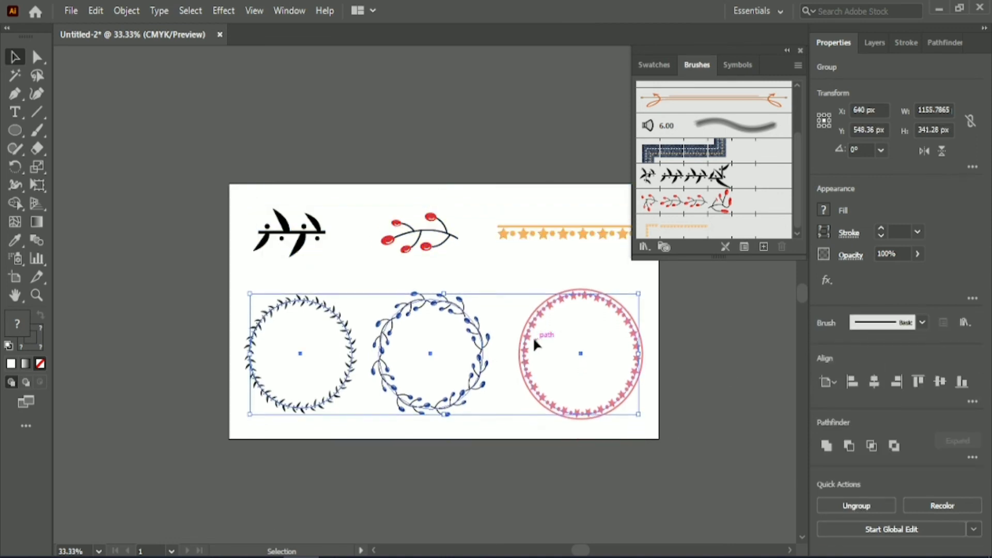
click(572, 503)
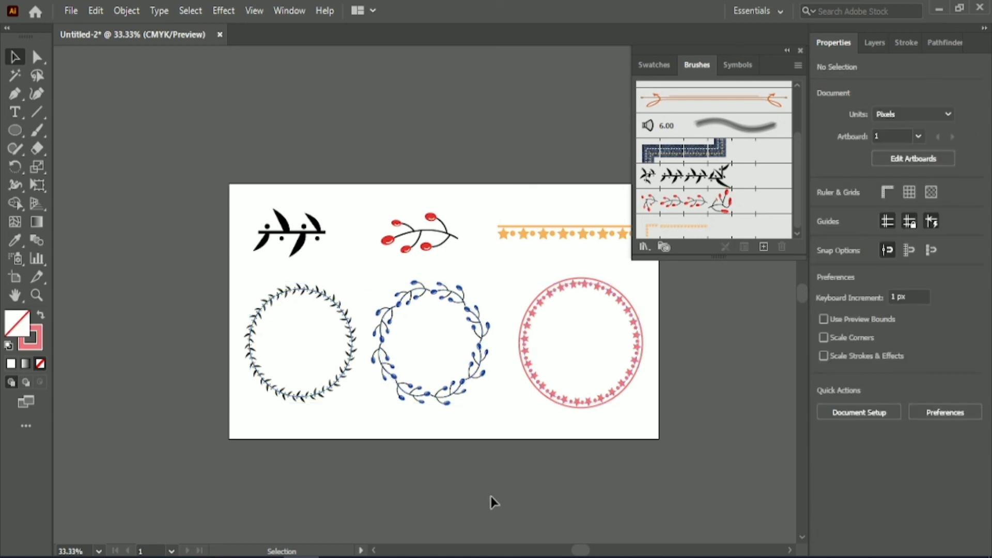
Draw a vertical line about 153 px long and place it between the berry and star wreaths.
alt+scroll(491, 495, up, 1)
scroll(473, 490, up, 2)
click(36, 112)
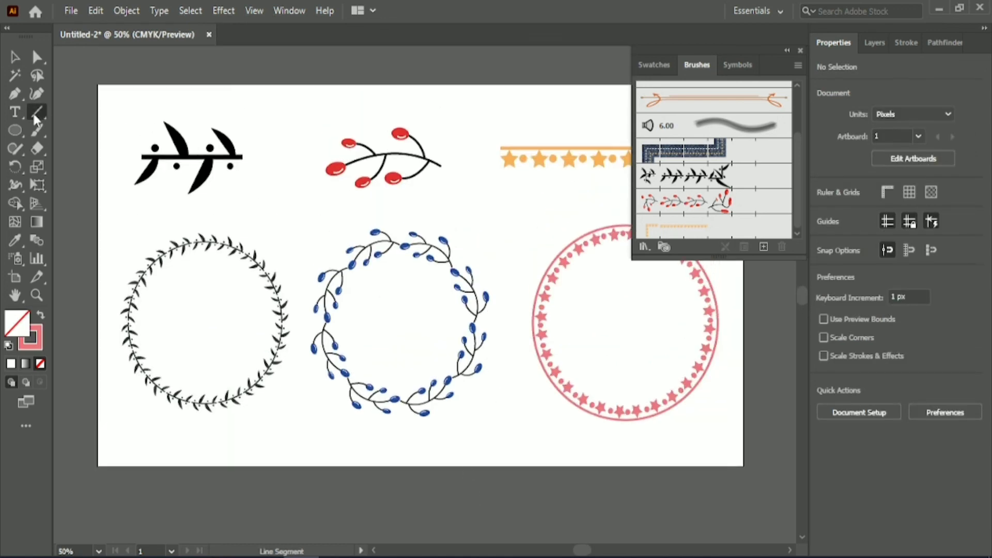
drag(392, 286, 393, 367)
key(v)
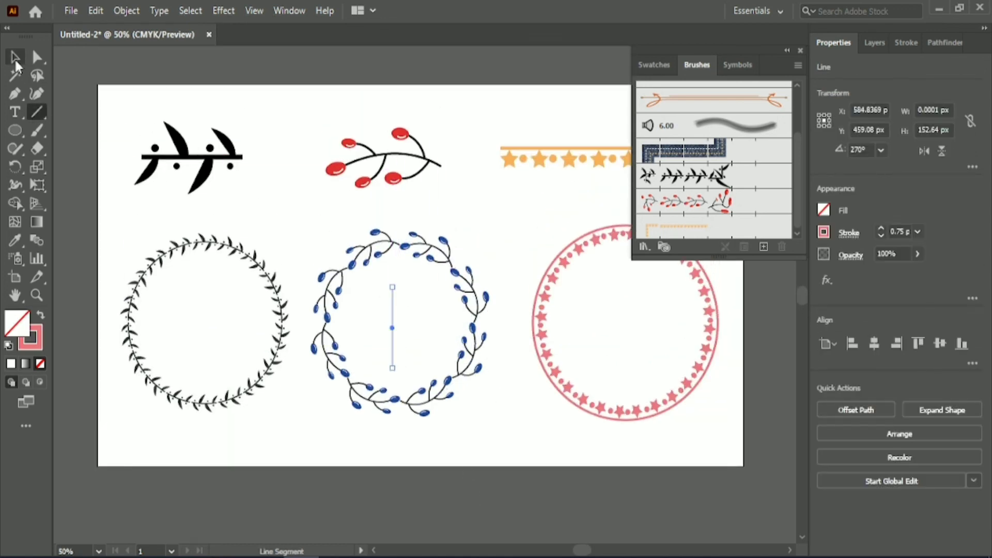
drag(389, 325, 494, 322)
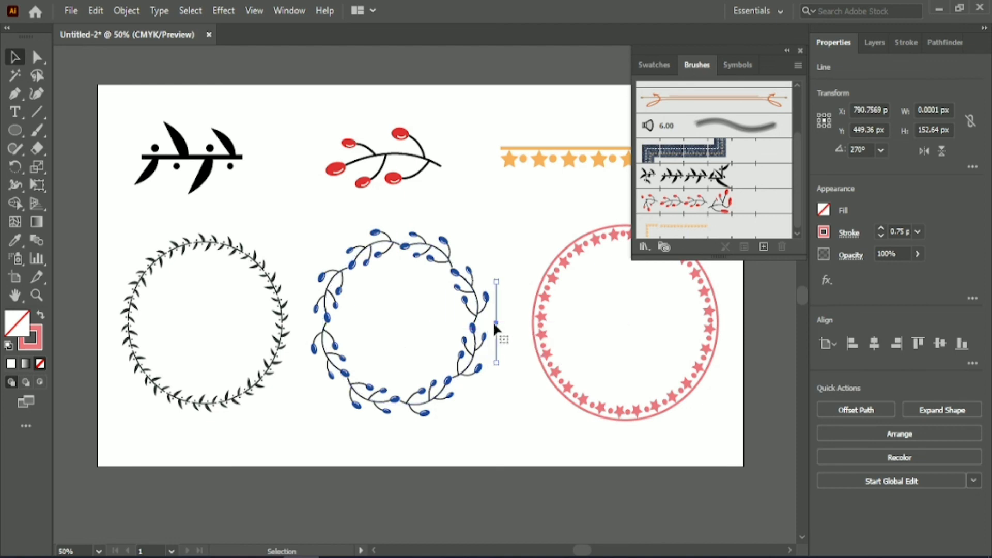
Apply the red berry brush to the vertical line and recolour its stroke dark red.
click(696, 206)
click(824, 232)
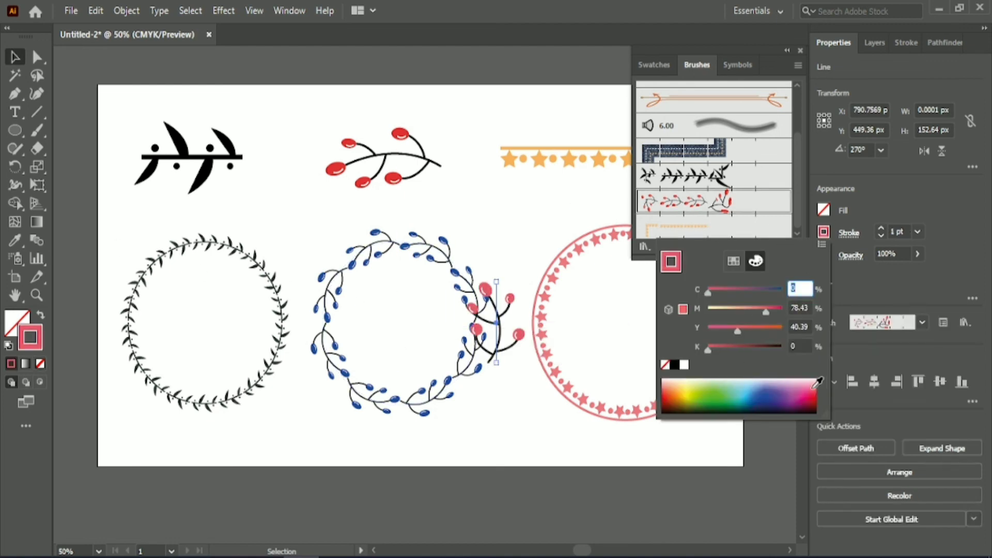
click(807, 401)
click(394, 336)
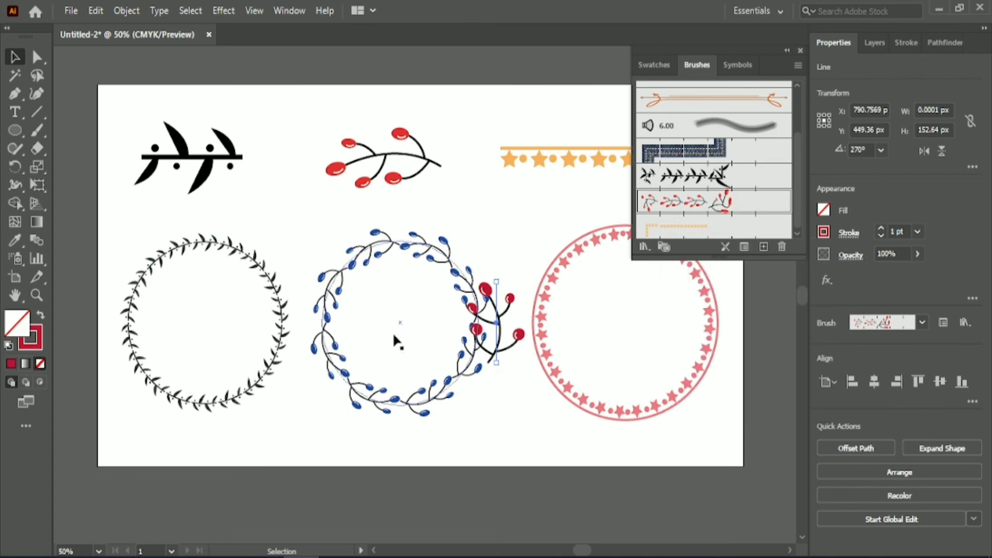
Lengthen the vertical berry line to about 218 px and set its stroke weight to 0.25 pt.
drag(497, 282, 497, 247)
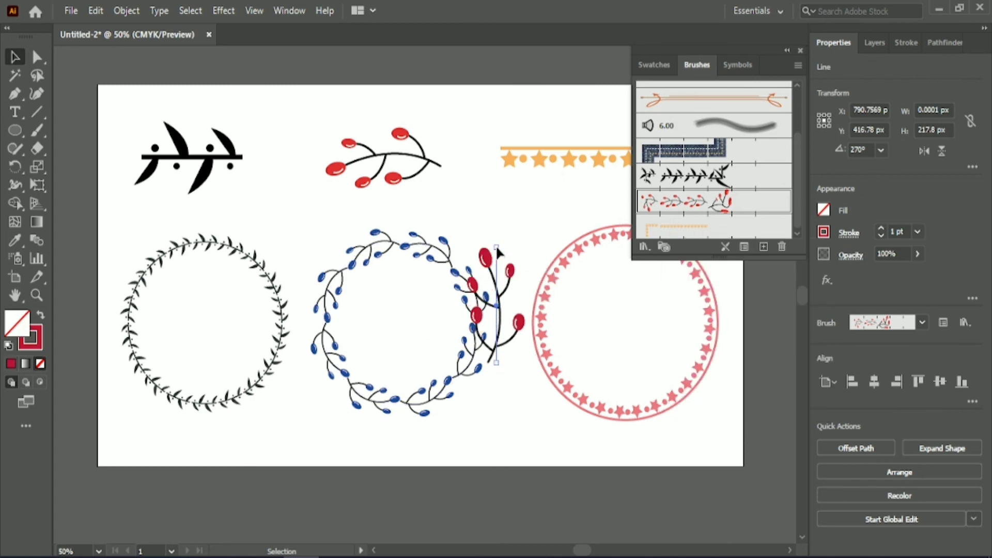
click(881, 236)
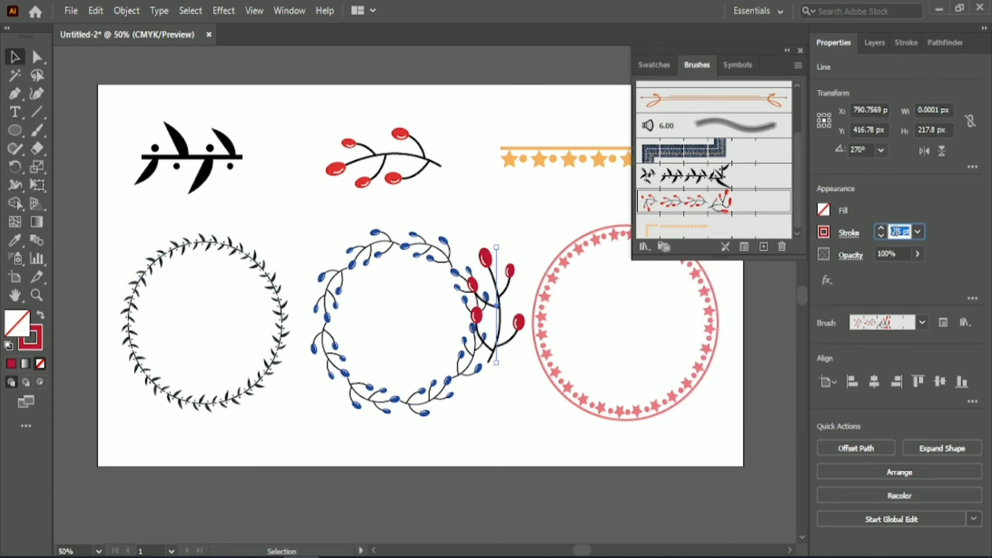
click(880, 236)
click(881, 236)
click(518, 436)
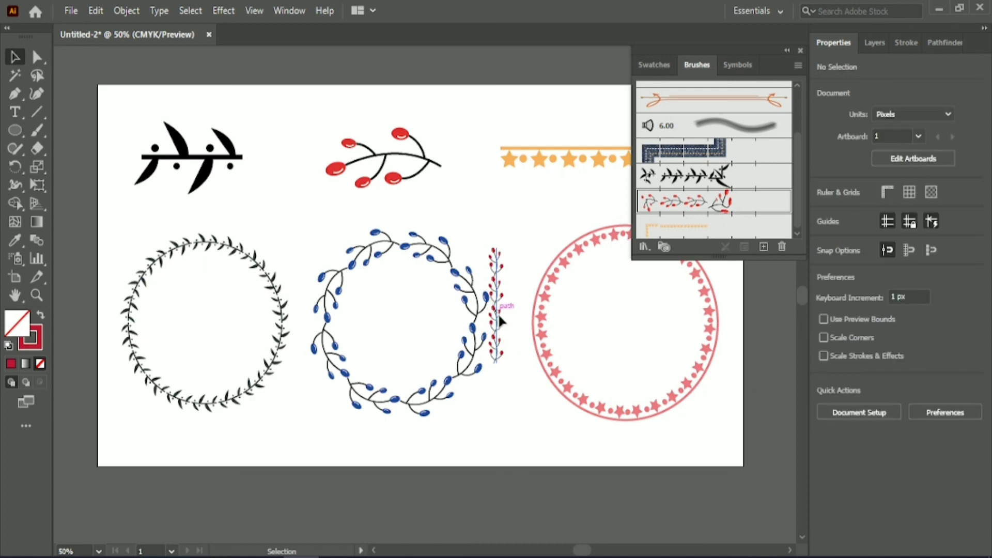
Move the berry line lower between the wreaths and place copies of it beside the leaf and star wreaths.
drag(498, 312, 507, 358)
click(556, 433)
drag(581, 552, 583, 552)
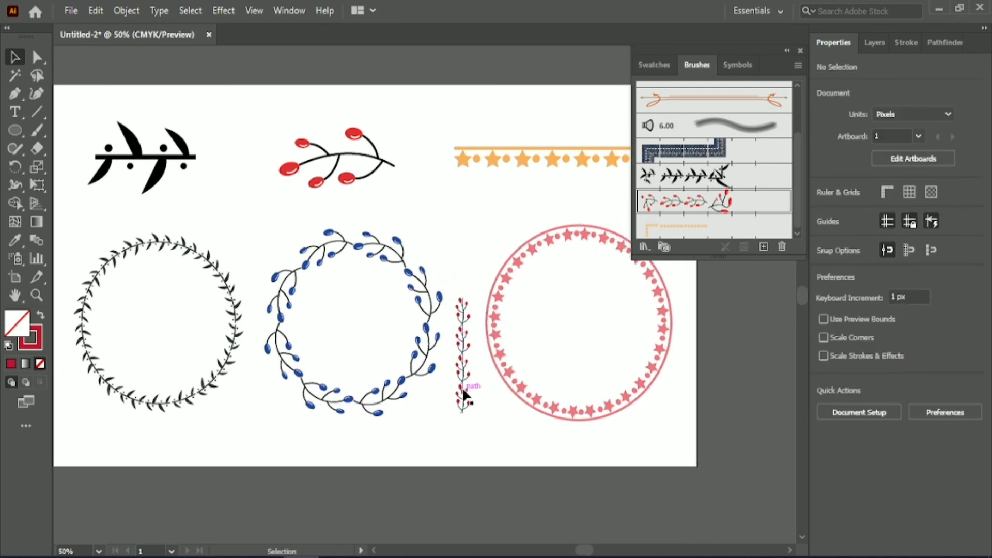
mouse_move(462, 389)
alt+mouse_down()
mouse_move(246, 397)
mouse_move(684, 402)
alt+mouse_up()
Apply the star brush to the line copy on the outer side of the star wreath.
scroll(726, 217, down, 1)
click(726, 227)
click(715, 337)
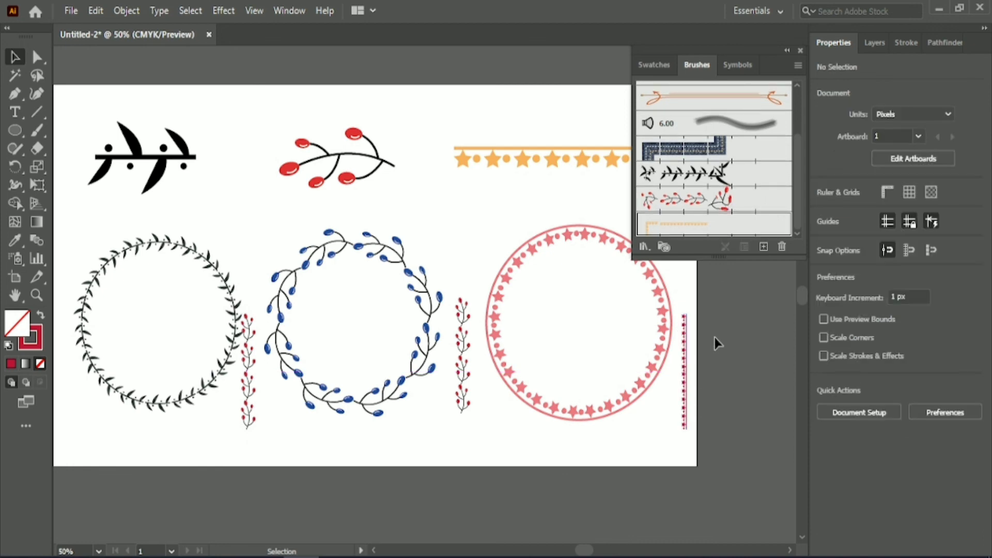
Apply the Leaf brush to the line copy beside the leaf wreath and set its stroke to black.
click(700, 175)
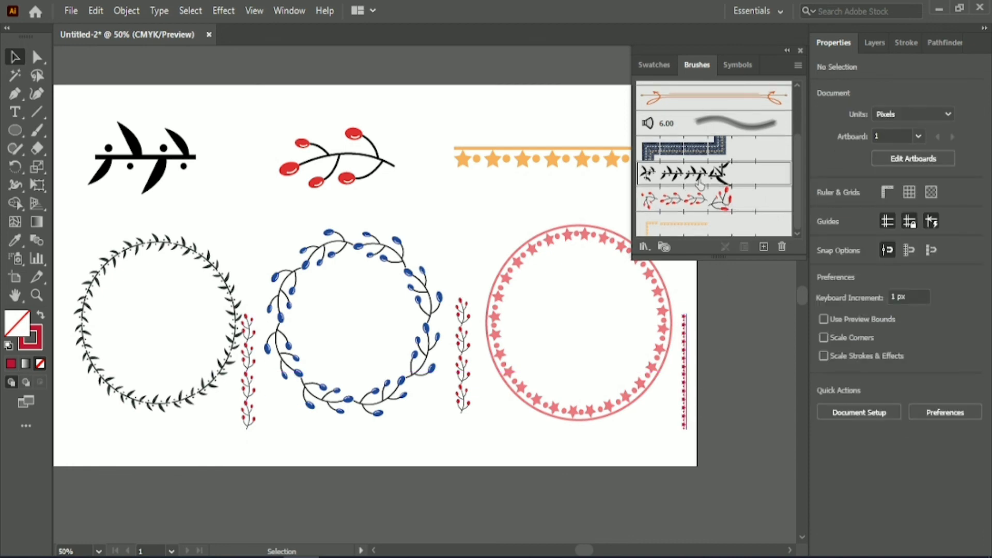
click(249, 395)
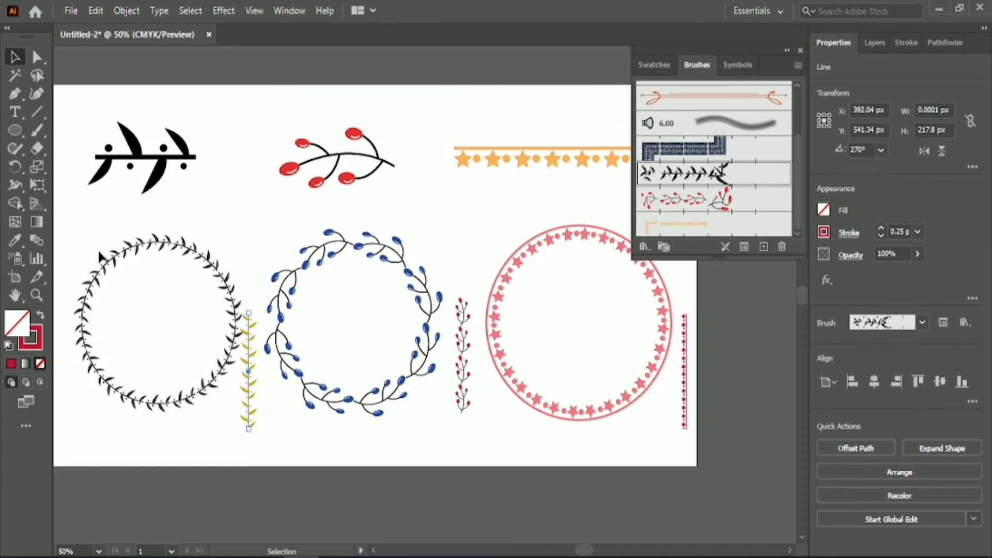
click(823, 232)
click(733, 261)
click(696, 285)
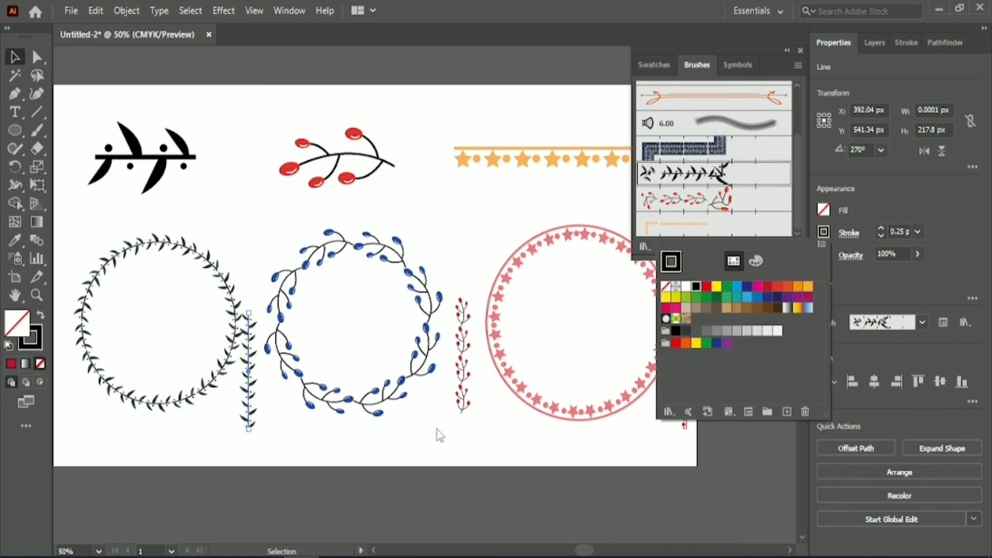
click(440, 436)
Shift the leaf and berry wreaths slightly apart around the vertical leaf line and close the brush list.
key(ctrl+minus)
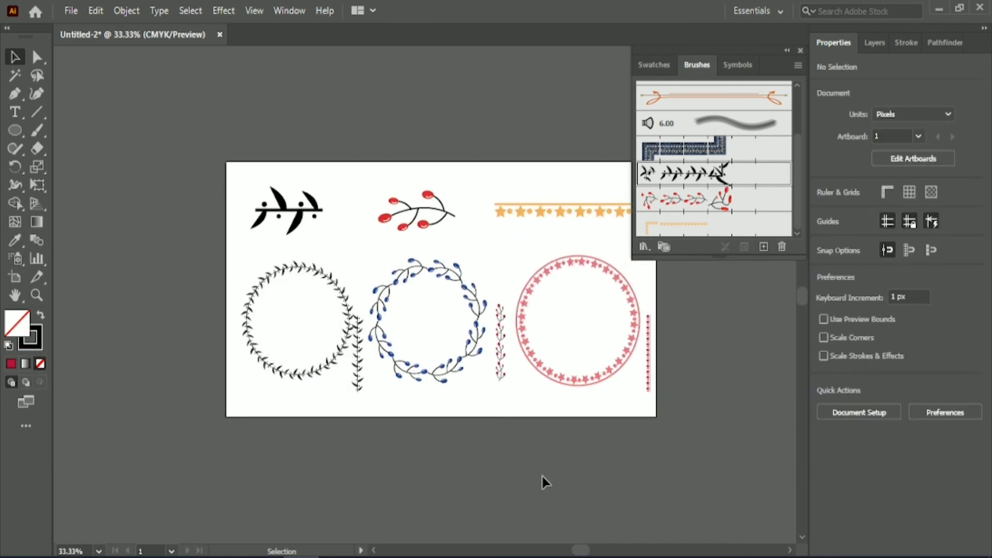
click(319, 345)
click(518, 427)
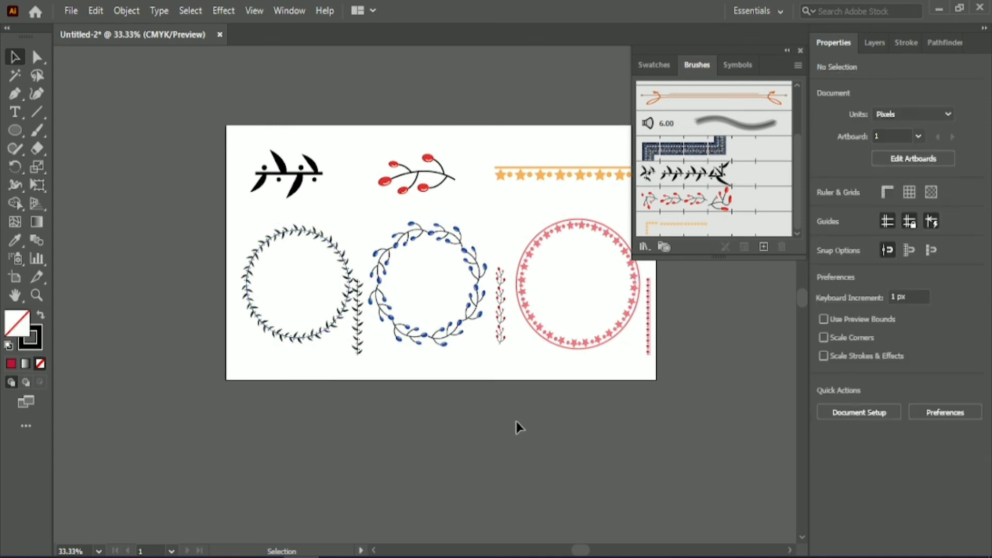
drag(352, 302, 352, 301)
click(411, 414)
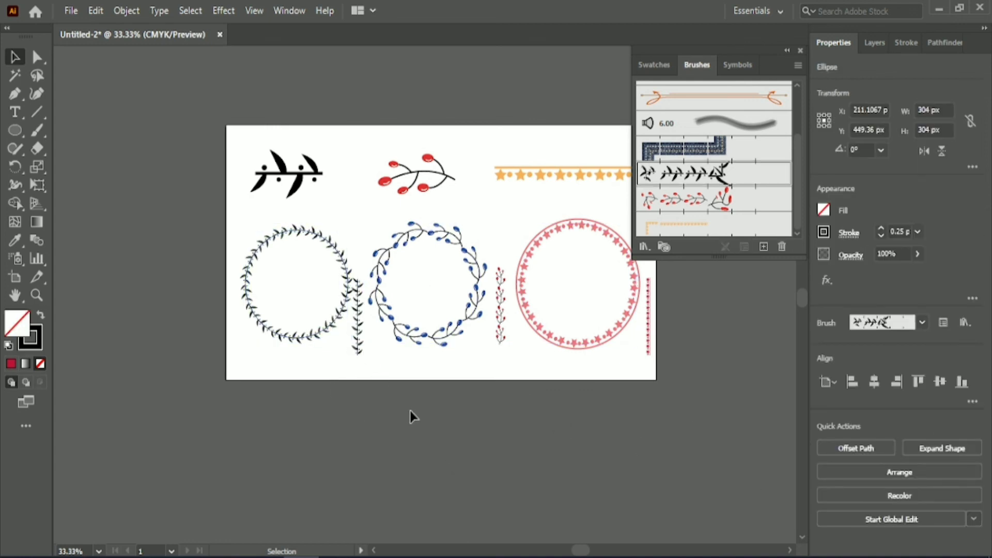
click(464, 328)
click(588, 397)
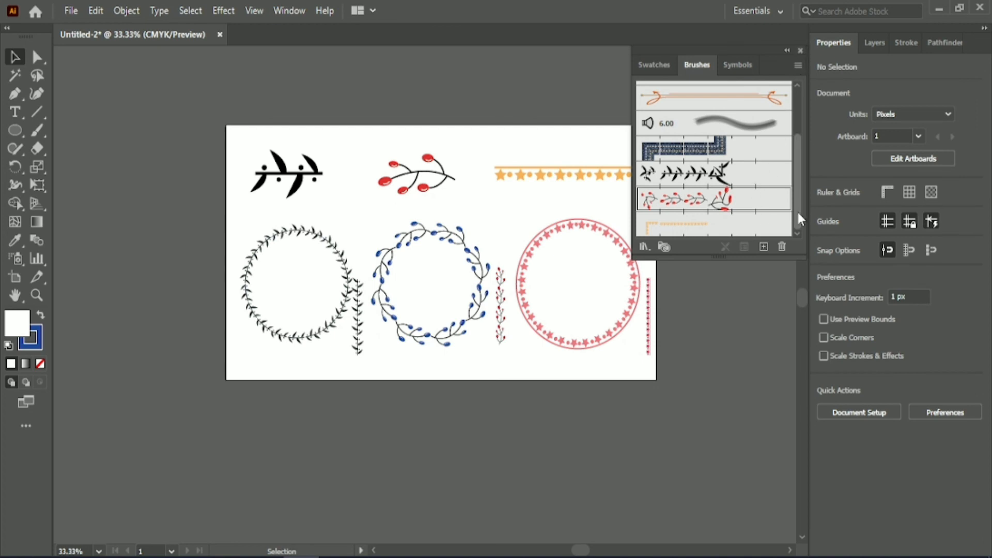
click(801, 49)
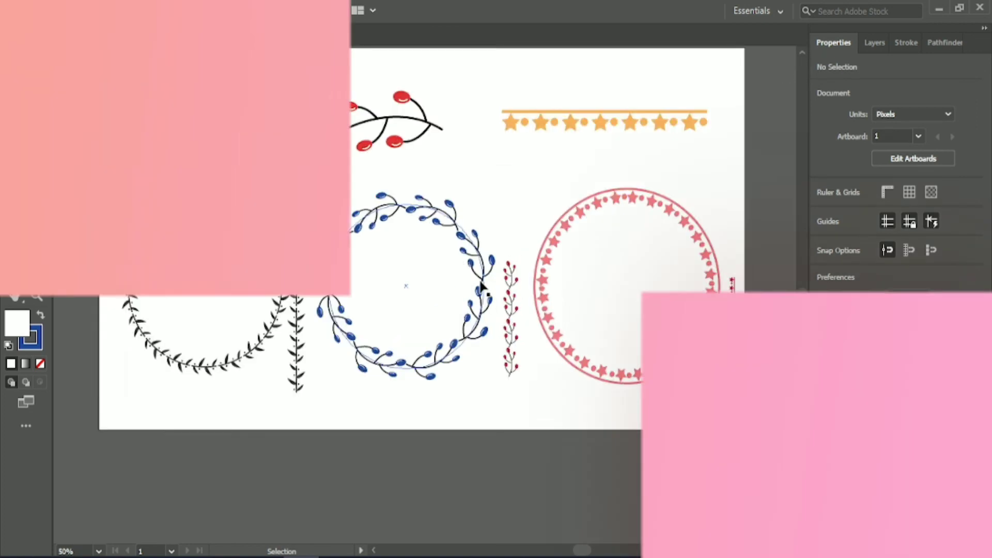